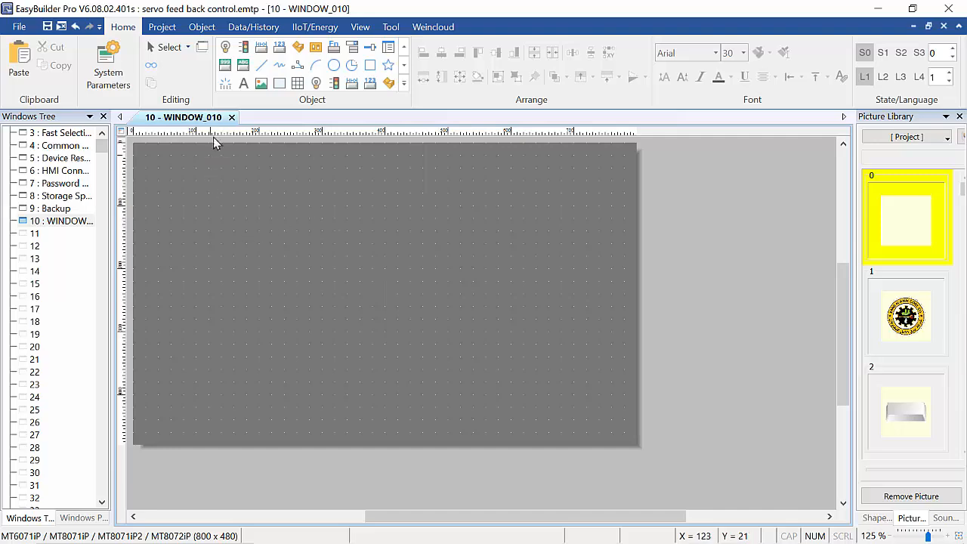
Start a new text object with the content "Parveen Automations" and set its font size to 30
click(243, 85)
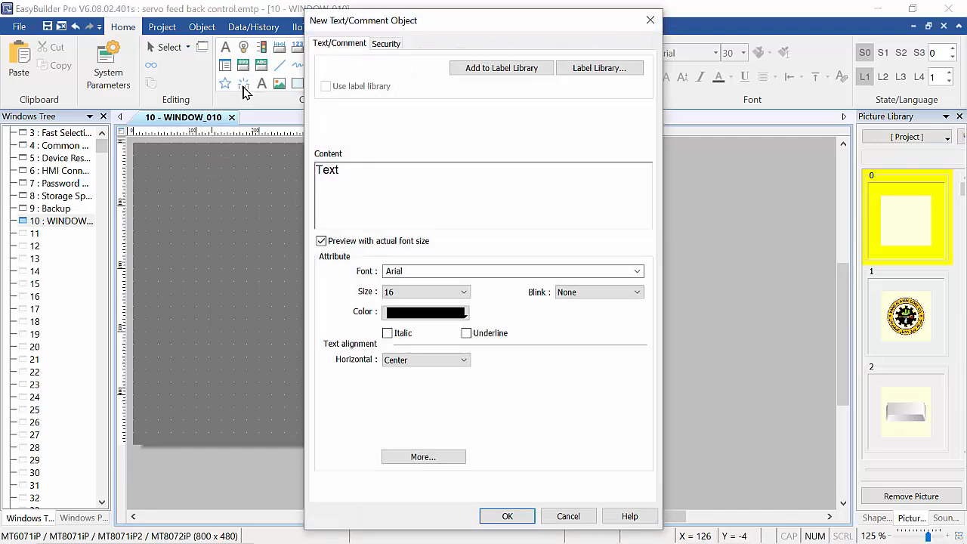
drag(355, 176, 316, 173)
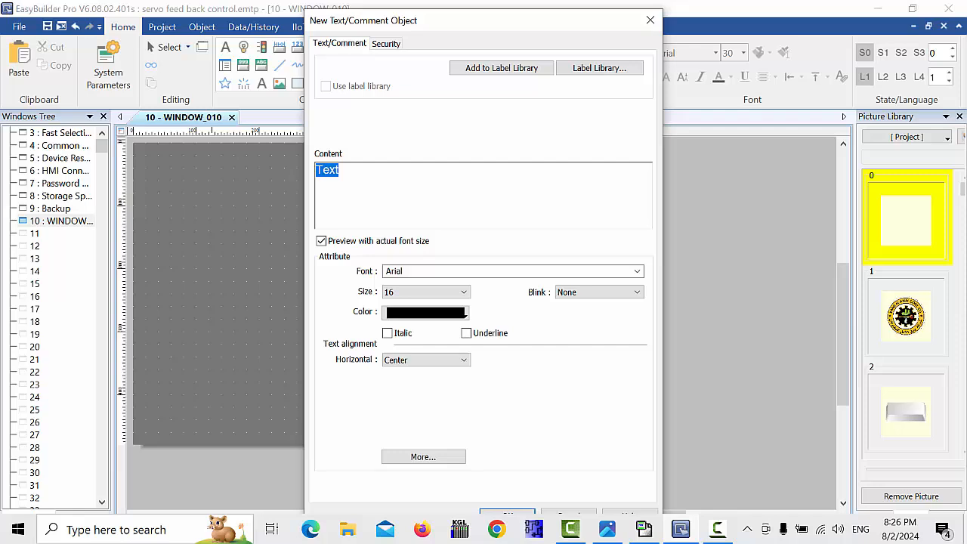
text(Parveen Automations)
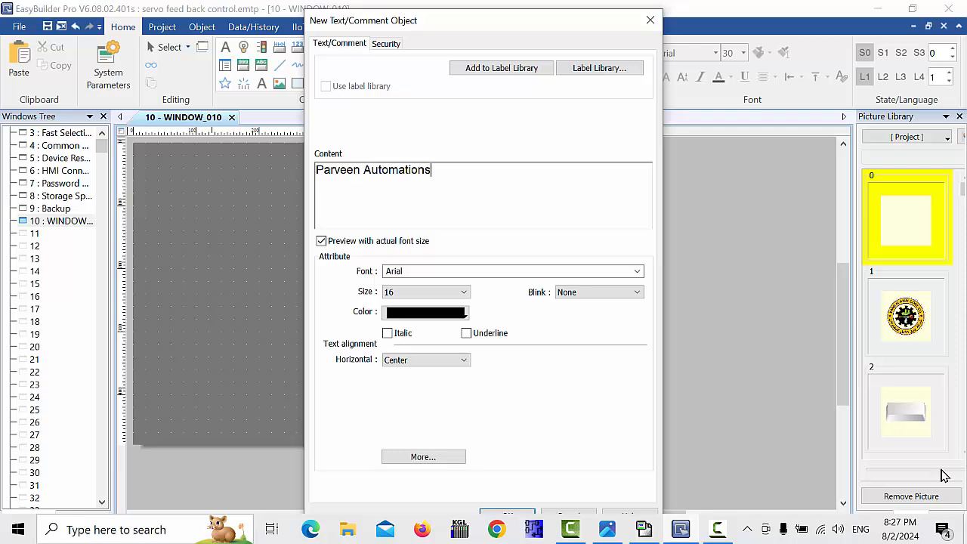
click(462, 294)
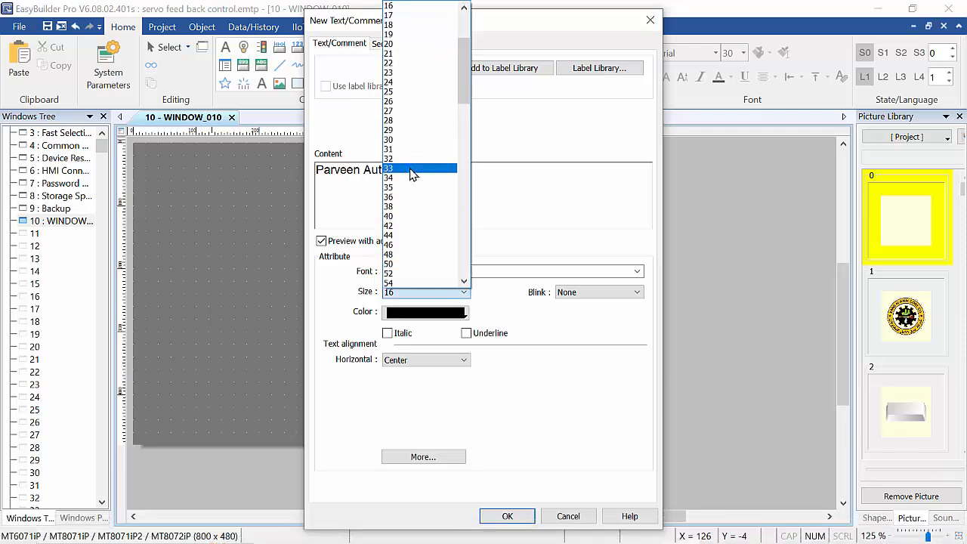
click(408, 140)
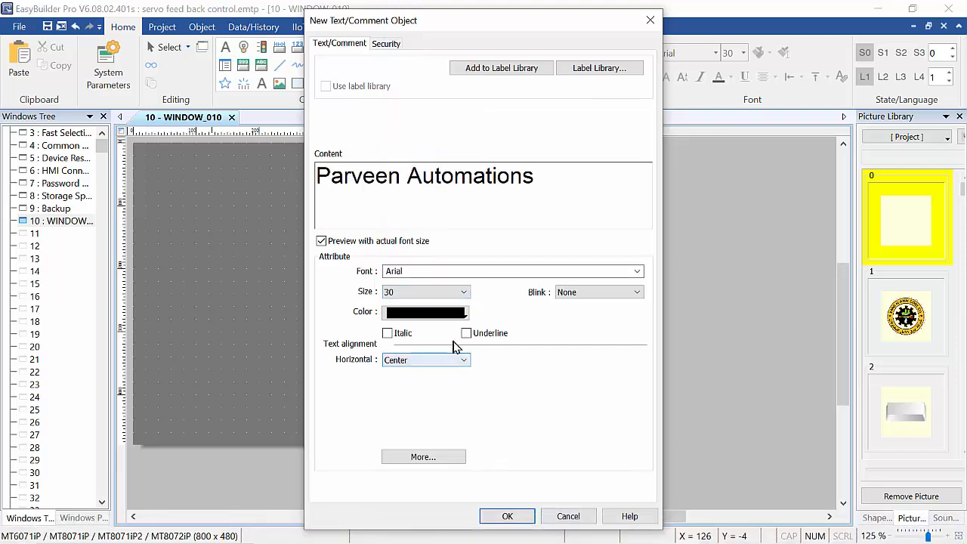
Color the text red and place it near the upper edge of window 10
click(463, 315)
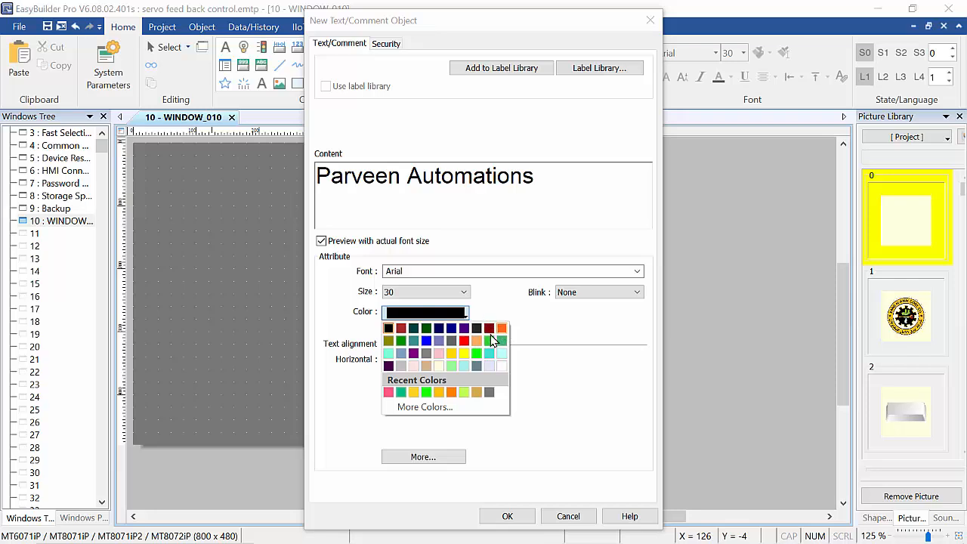
click(465, 341)
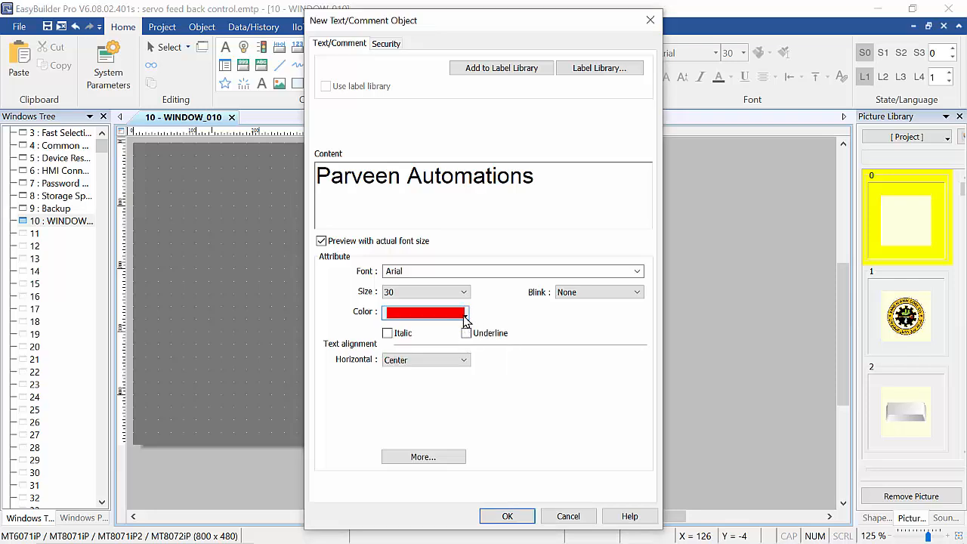
click(465, 313)
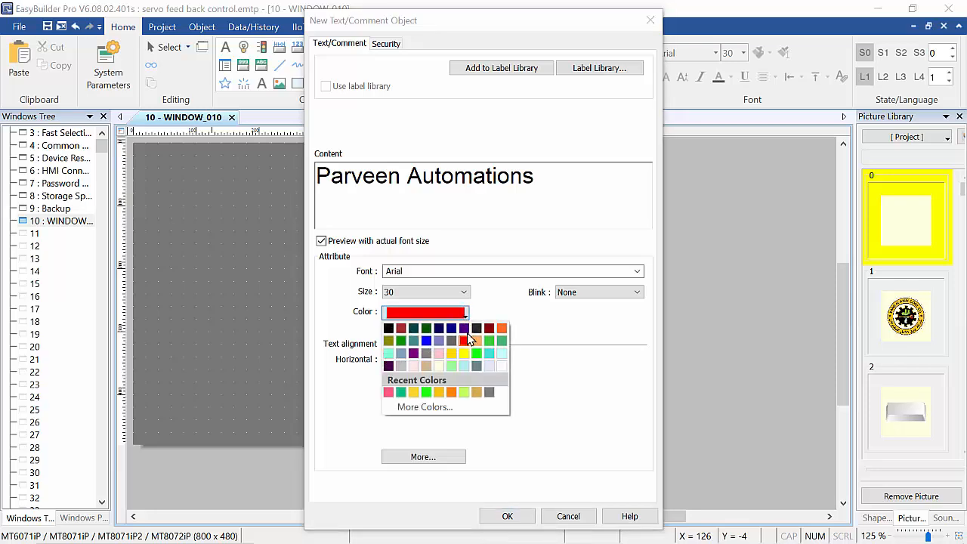
click(507, 517)
click(507, 516)
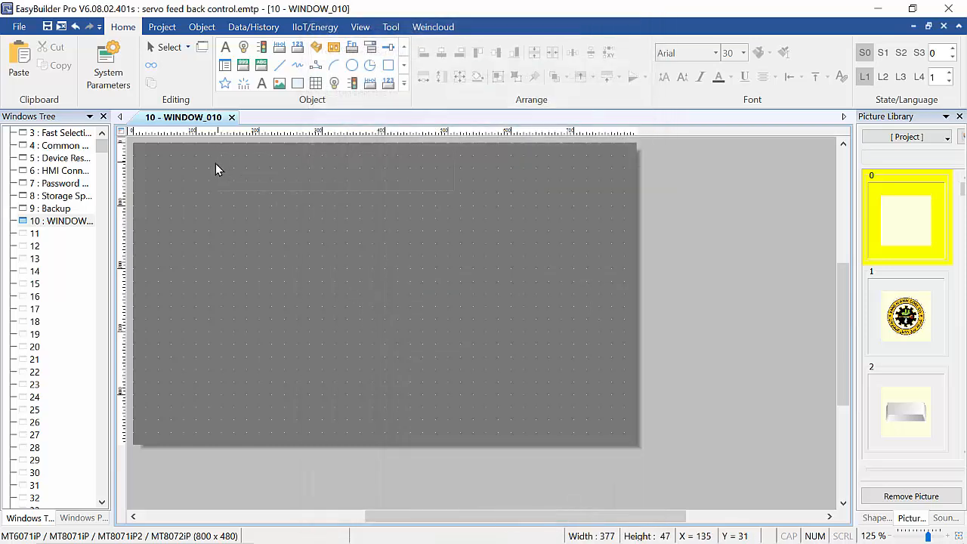
click(240, 164)
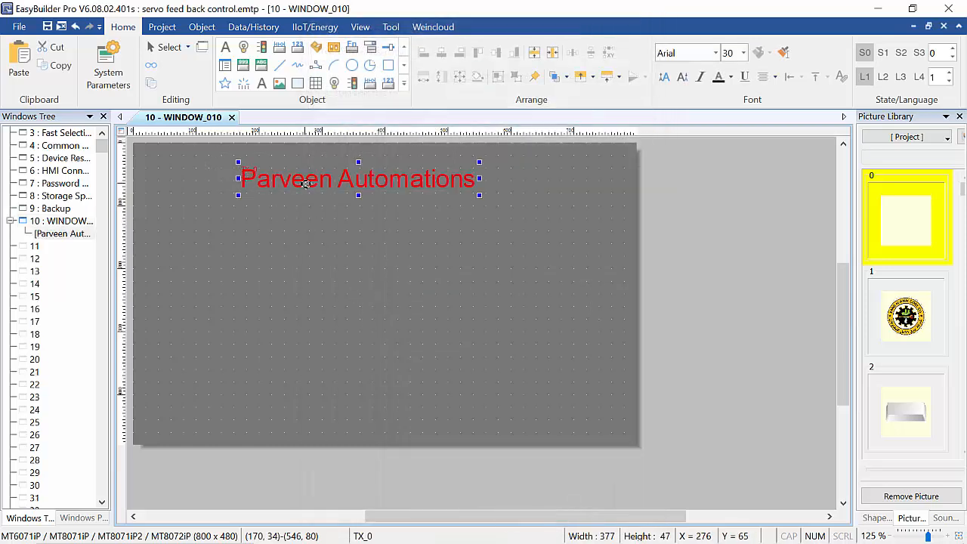
Move the title text into the upper-left corner of the HMI window, at about X 20, Y 2
drag(278, 179, 226, 172)
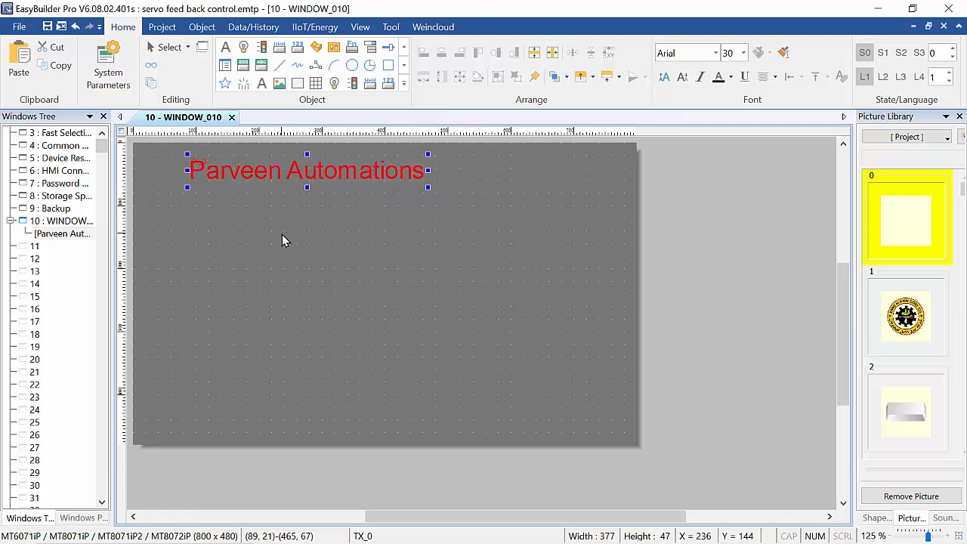
key(Left)
key(Left)
key(Left)
key(Left)
key(Left)
key(Left)
key(Left)
key(Left)
key(Left)
key(Left)
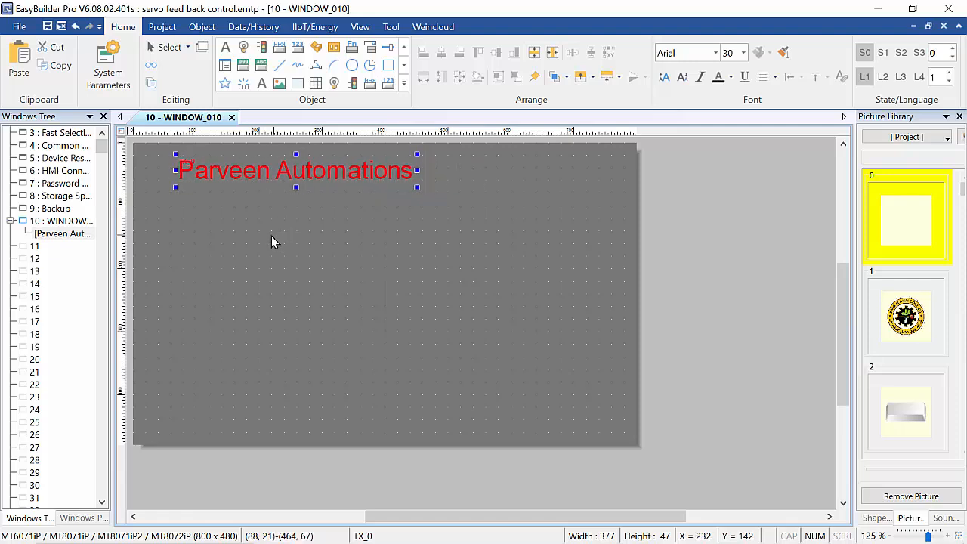
key(Left)
key(Left)
key(Left)
key(Left)
key(Left)
key(Left)
key(Left)
key(Left)
key(Left)
key(Left)
key(Left)
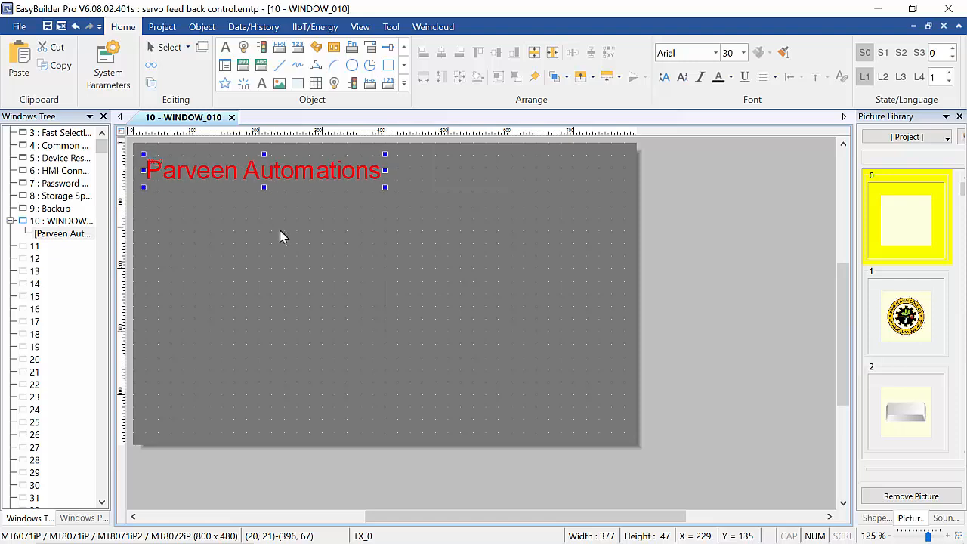
key(Up)
key(Up)
key(Up)
key(Up)
key(Up)
key(Up)
key(Up)
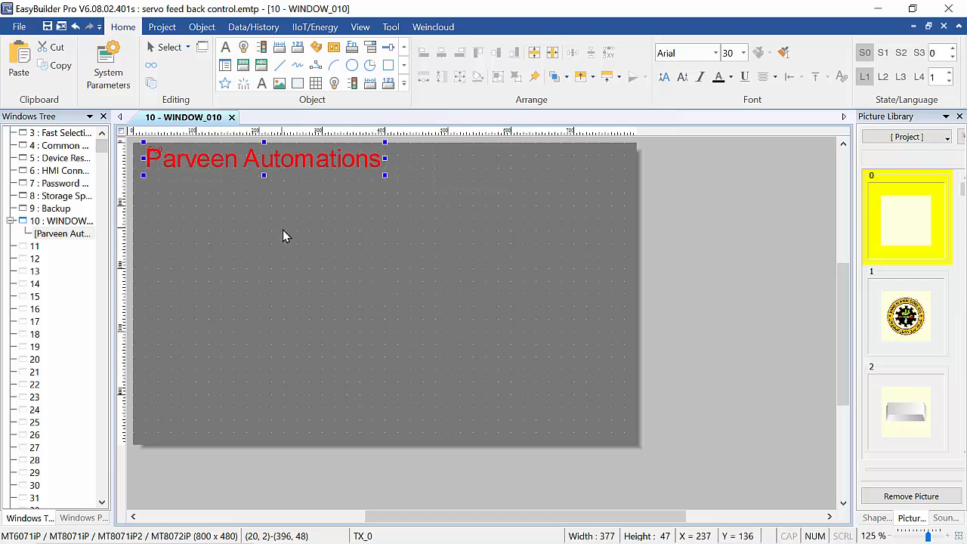
click(431, 298)
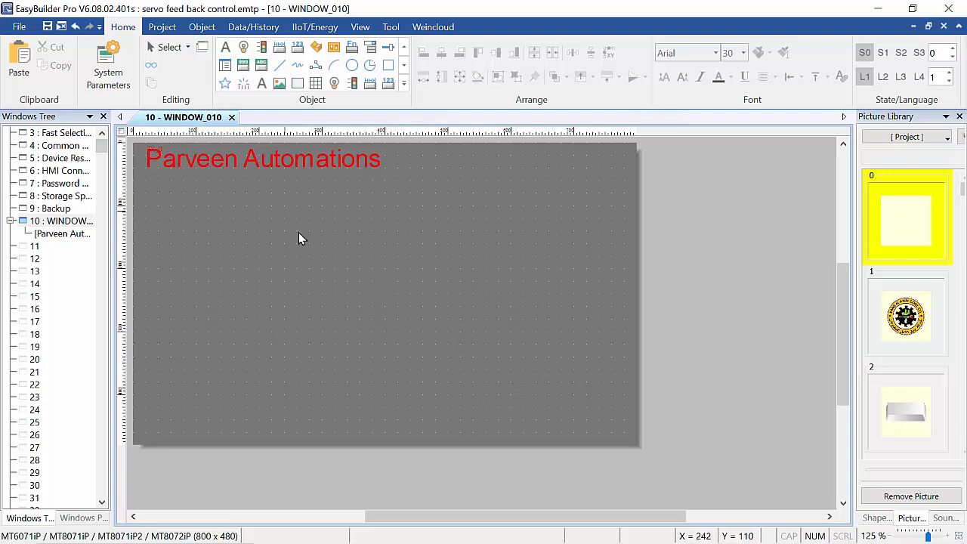
Create base window 11 with the default settings and open it for editing
click(360, 28)
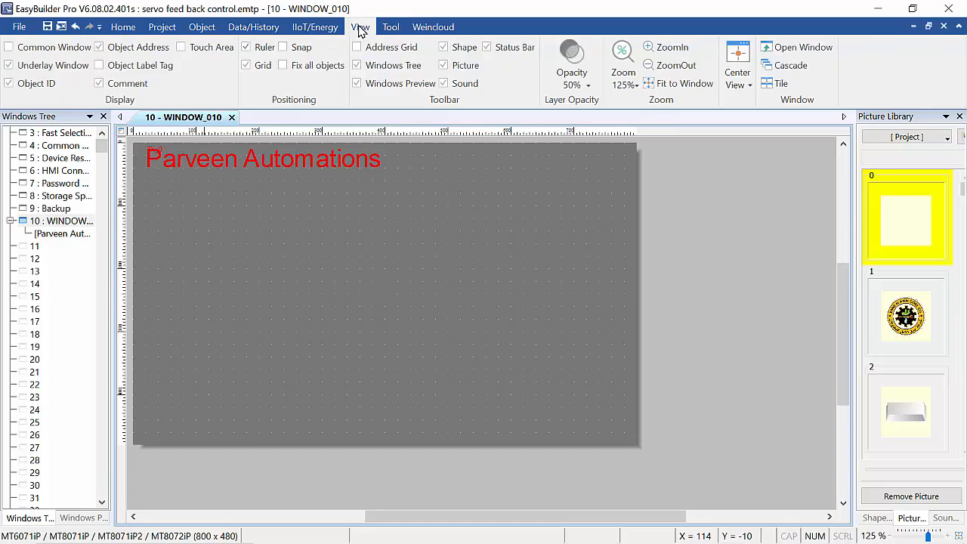
click(808, 49)
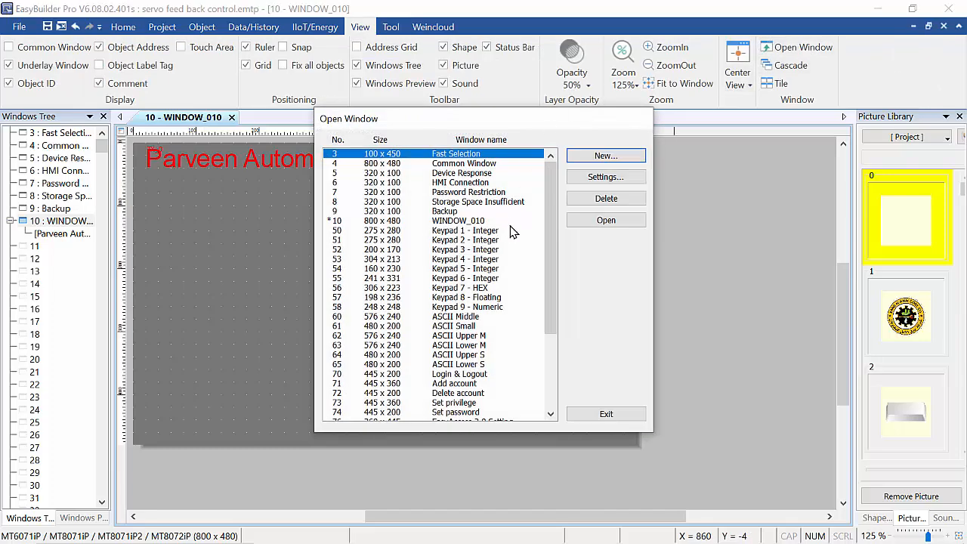
click(609, 161)
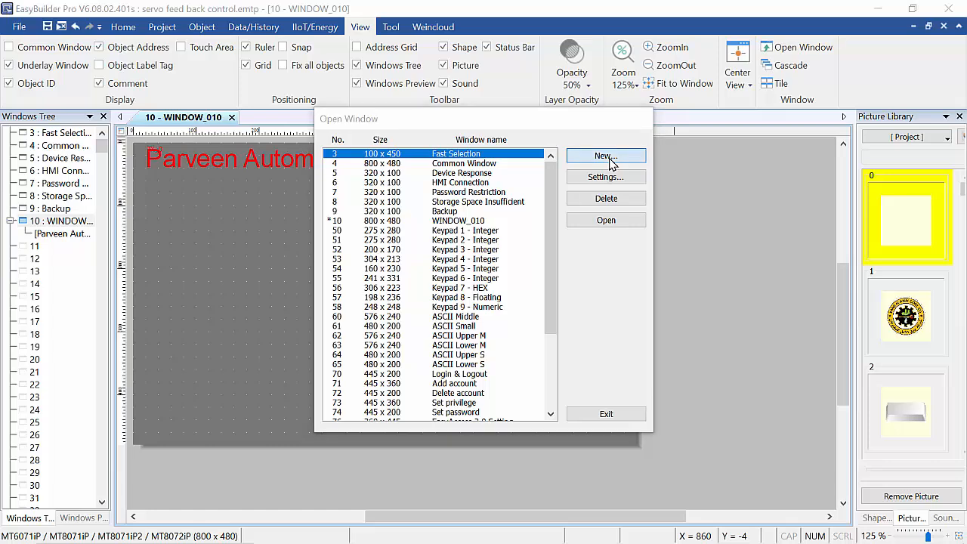
click(504, 250)
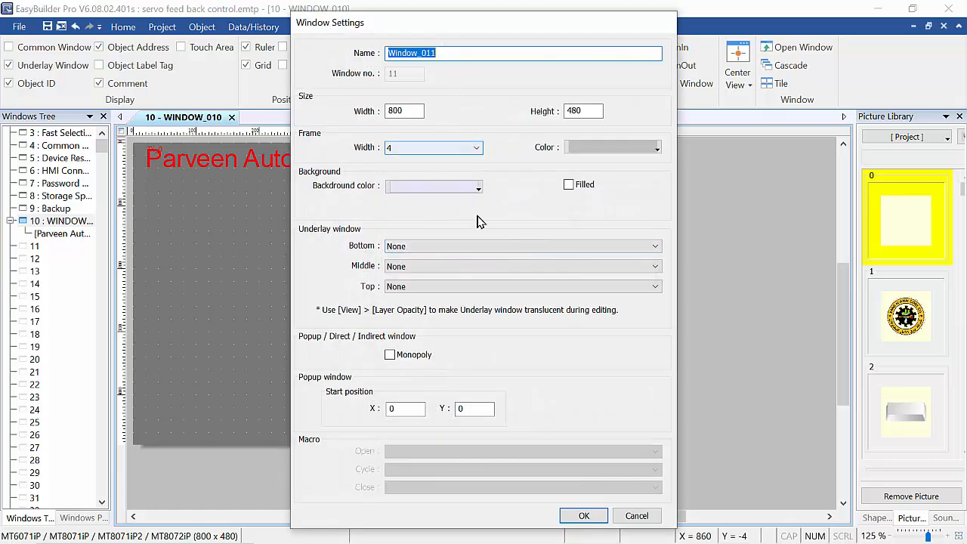
click(580, 517)
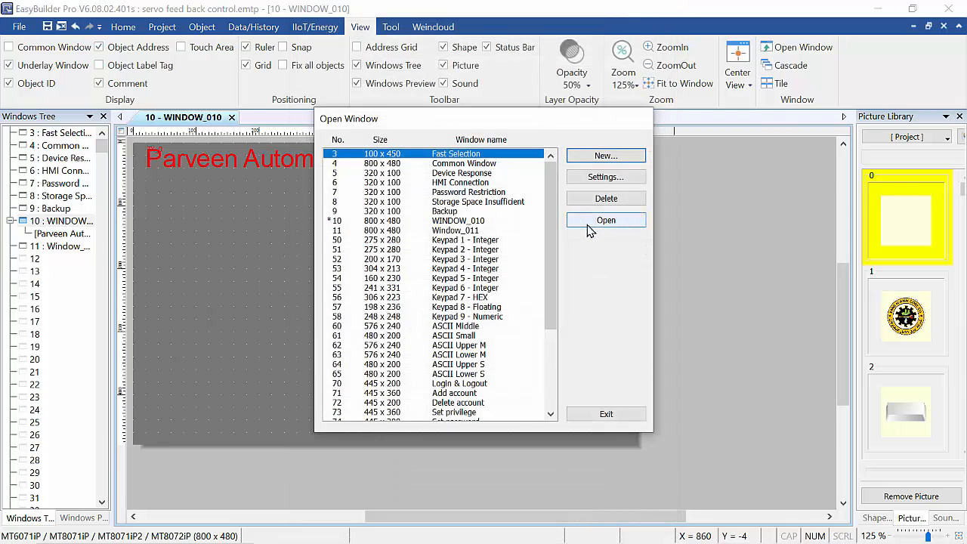
click(453, 230)
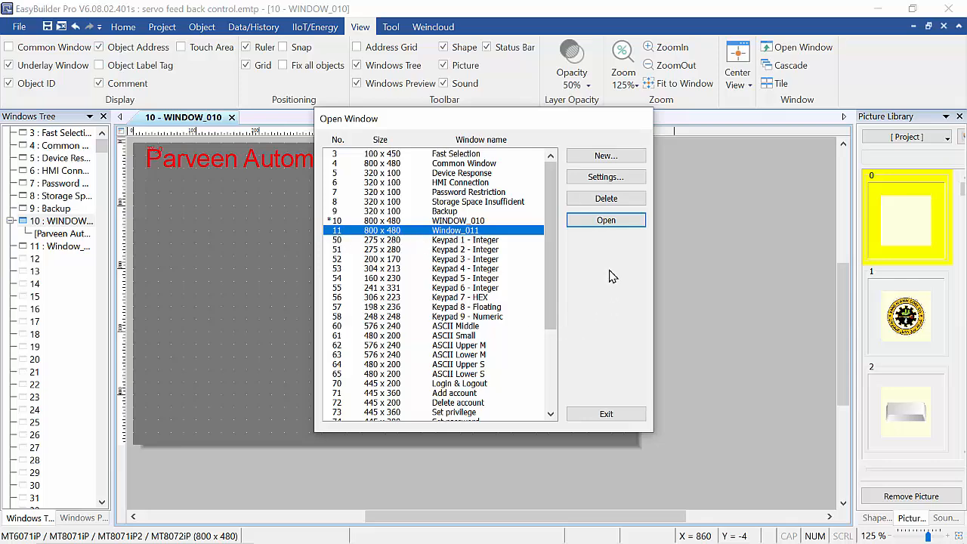
click(605, 221)
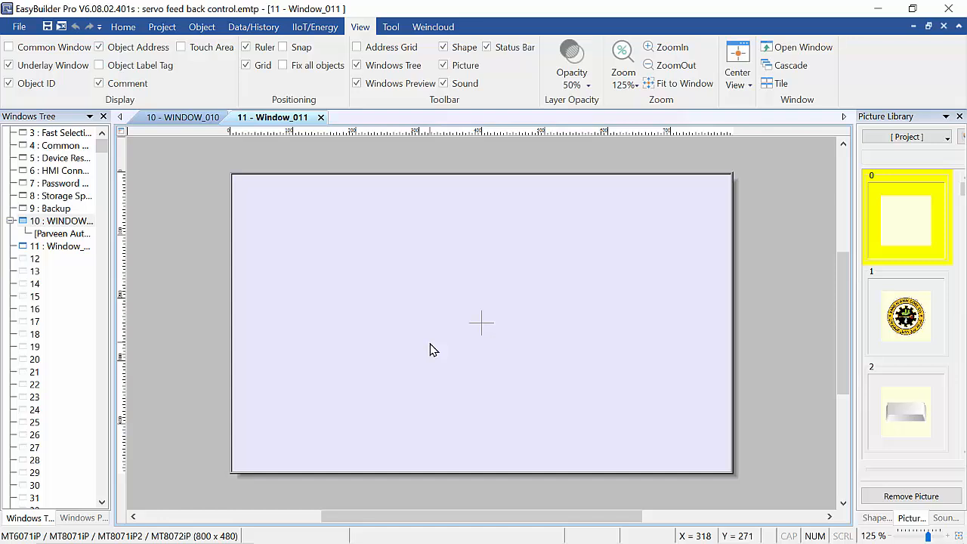
Set the background color of window 11 to light gray
right_click(418, 253)
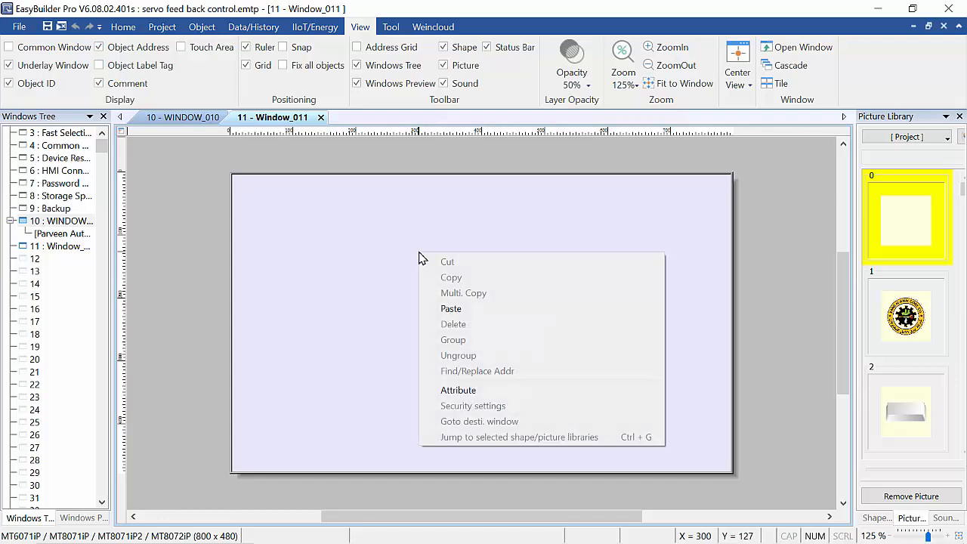
click(469, 393)
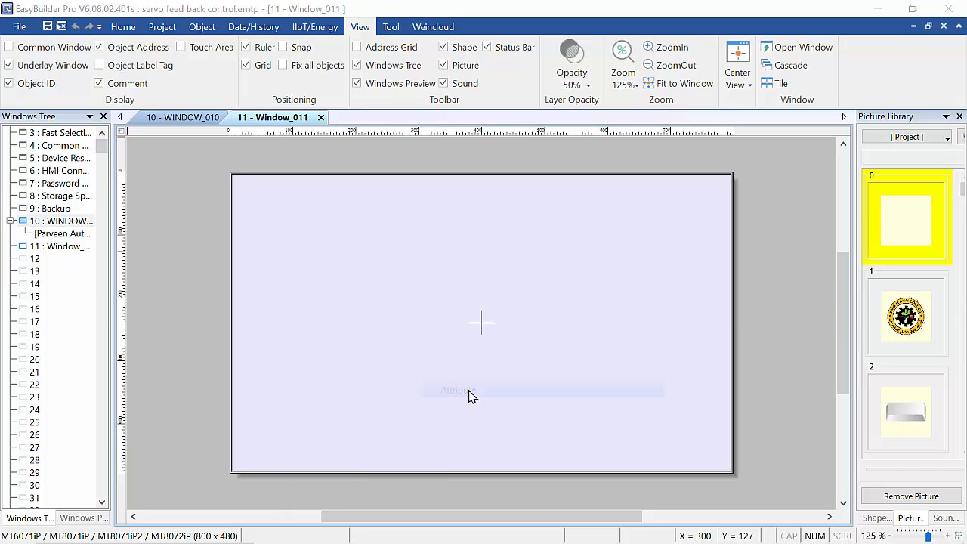
click(474, 187)
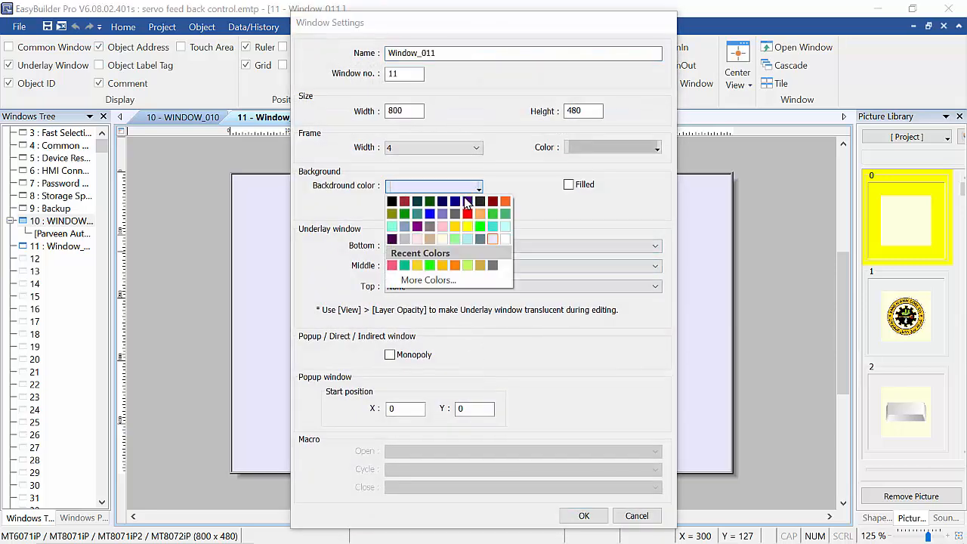
click(404, 239)
click(582, 515)
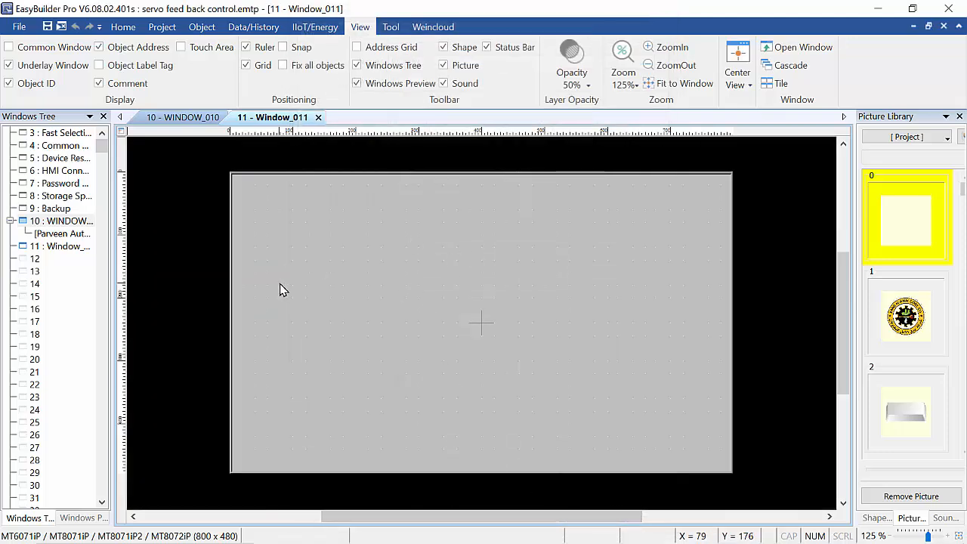
right_click(419, 245)
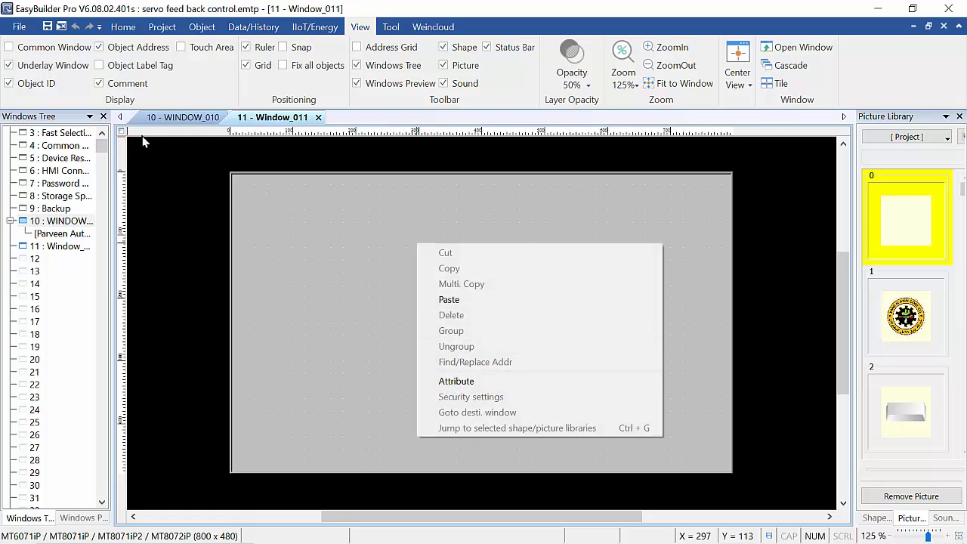
click(123, 134)
click(121, 131)
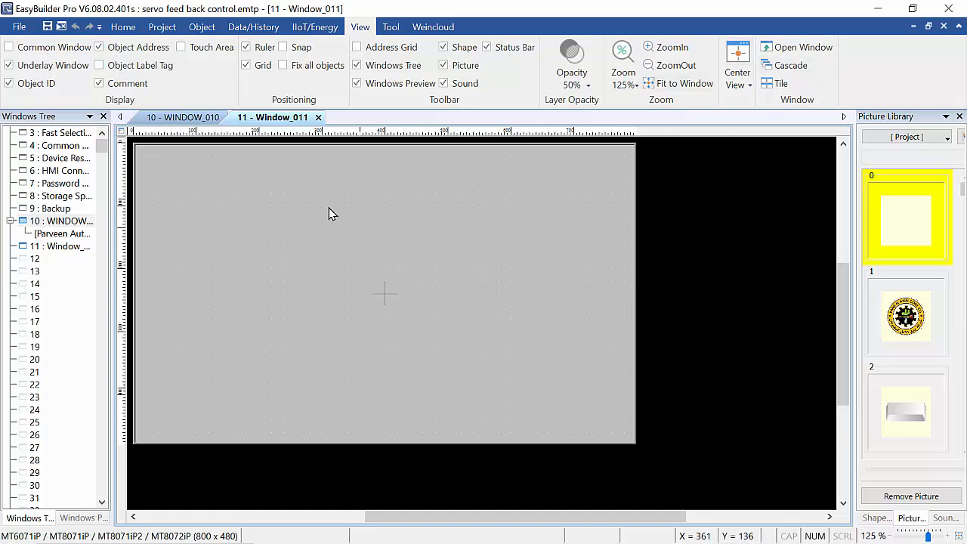
Create base window 12 with a light green background and open it for editing
click(802, 48)
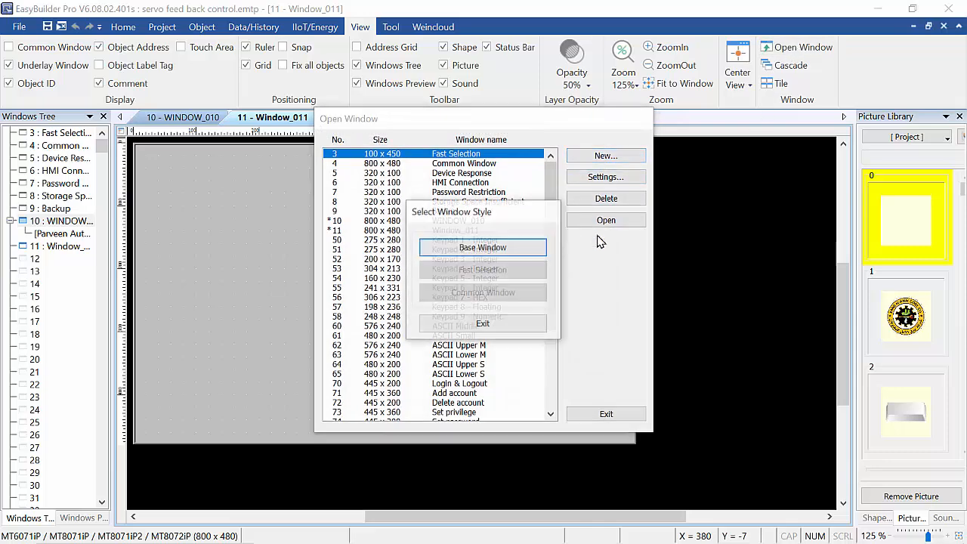
click(579, 157)
click(490, 248)
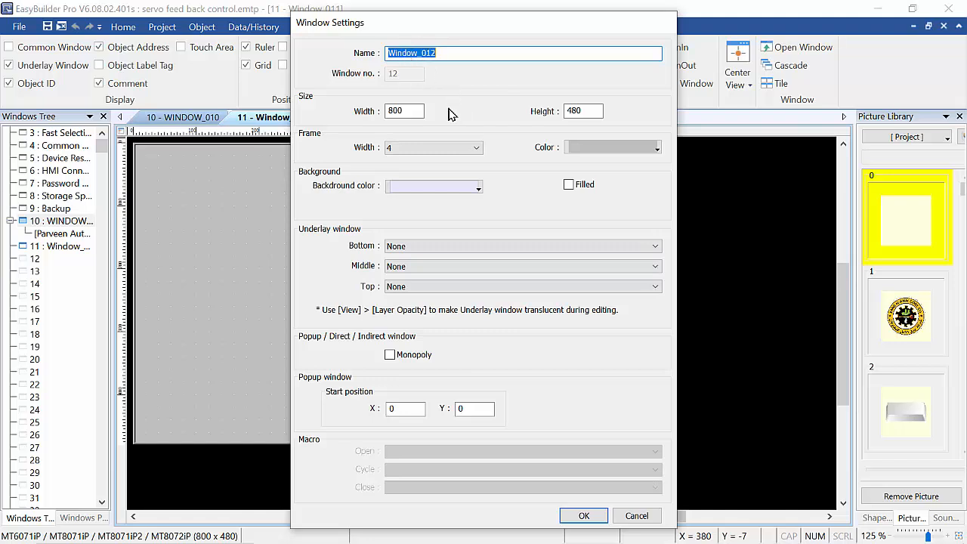
click(478, 188)
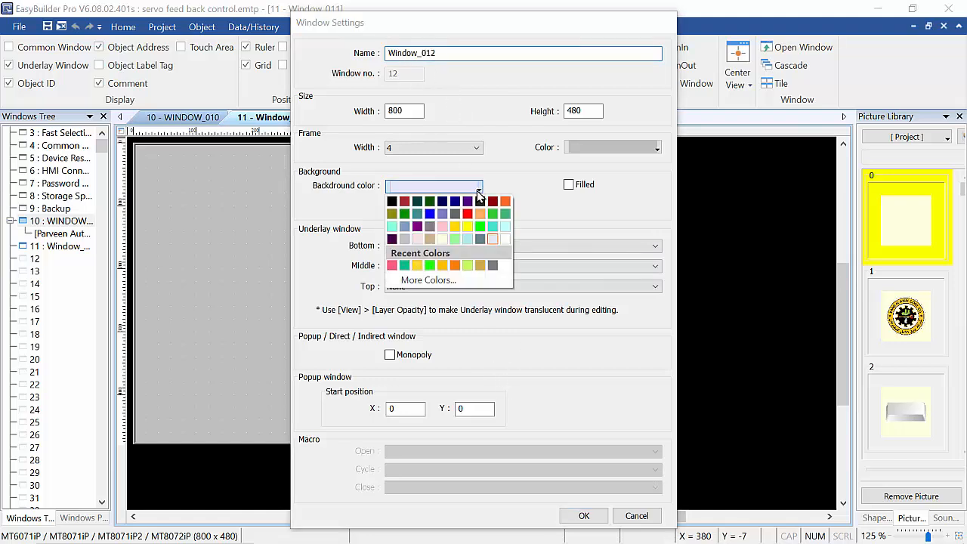
click(462, 240)
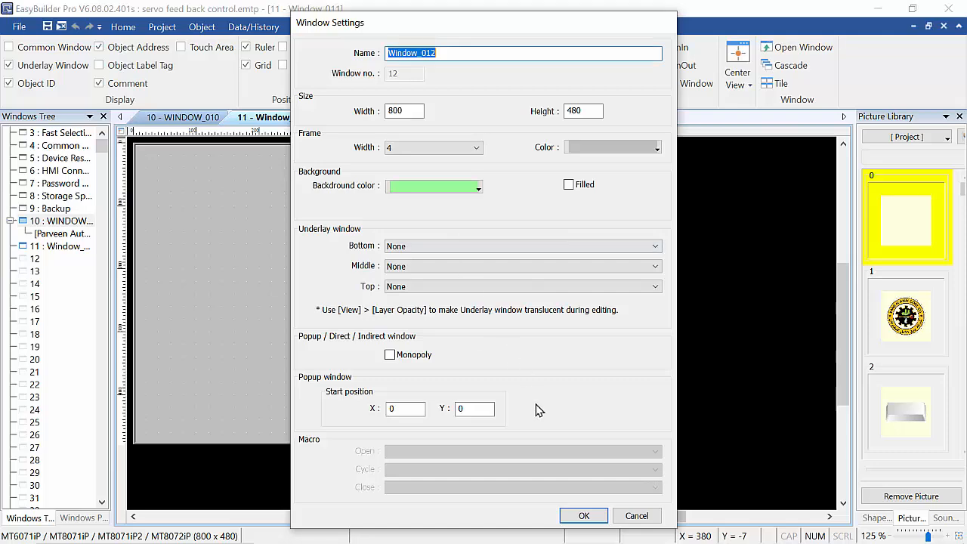
click(580, 516)
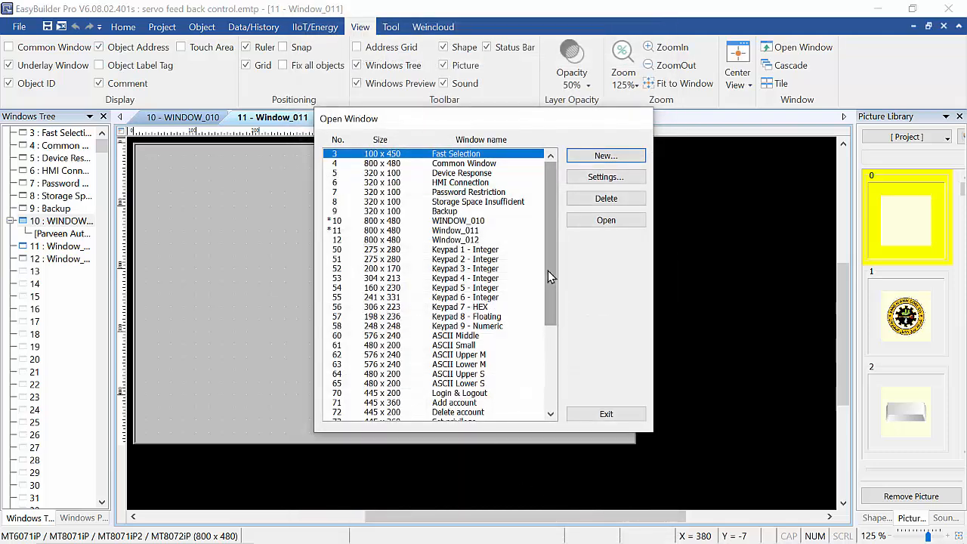
click(466, 240)
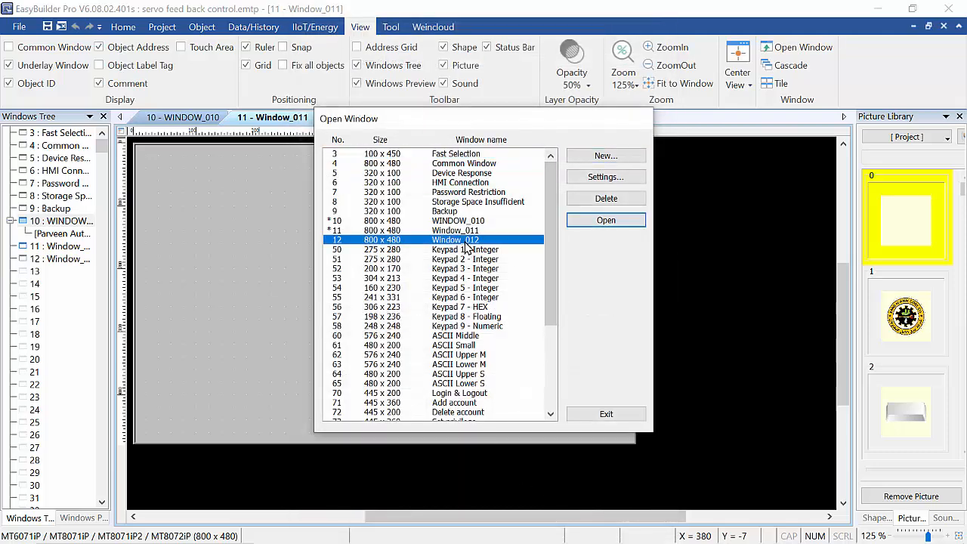
click(608, 220)
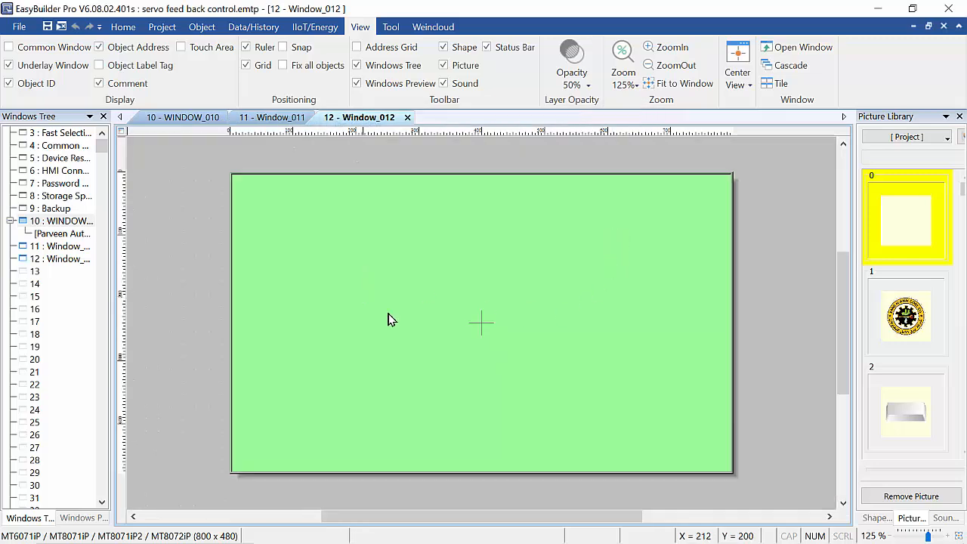
Start a new text object for window 12 with the content "Prveen Automations"
click(122, 132)
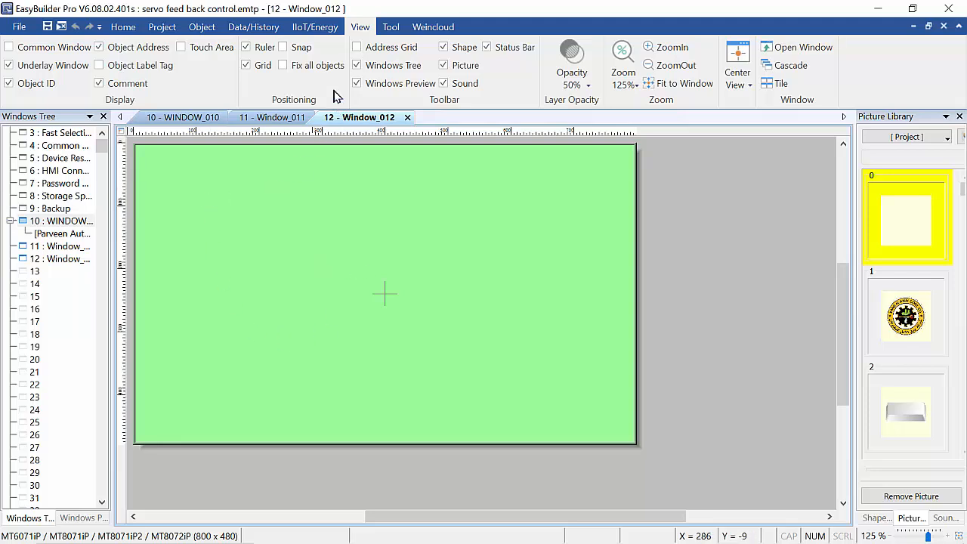
click(122, 27)
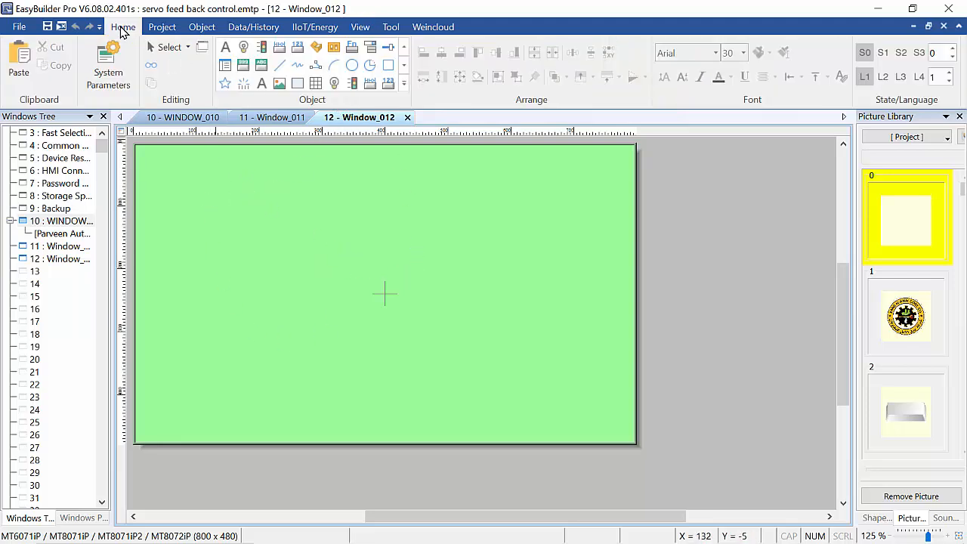
click(225, 49)
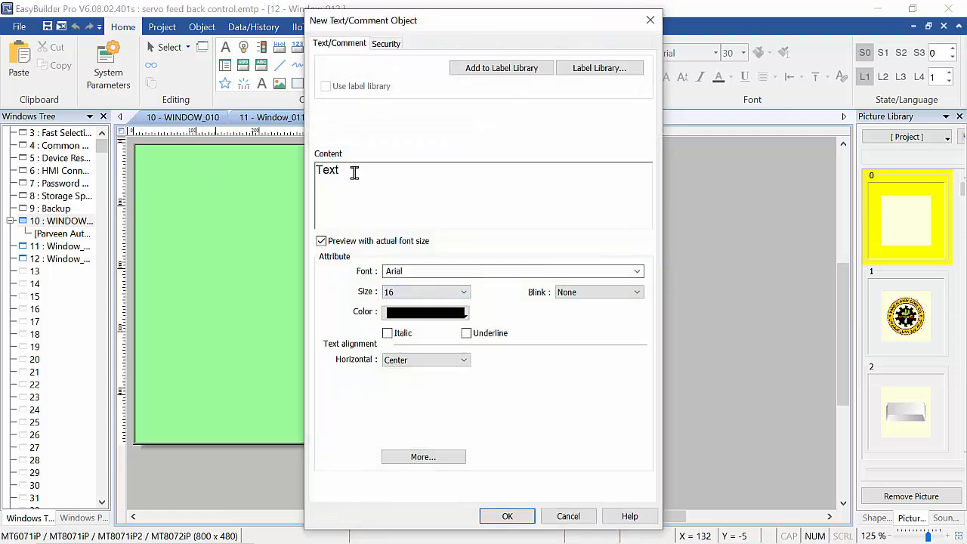
drag(353, 170, 144, 235)
mouse_move(607, 537)
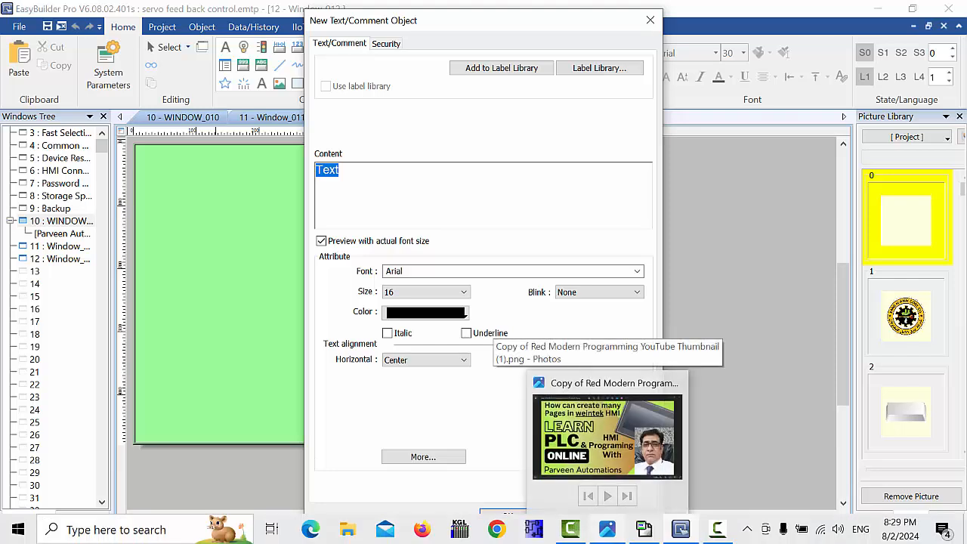
text(Pja)
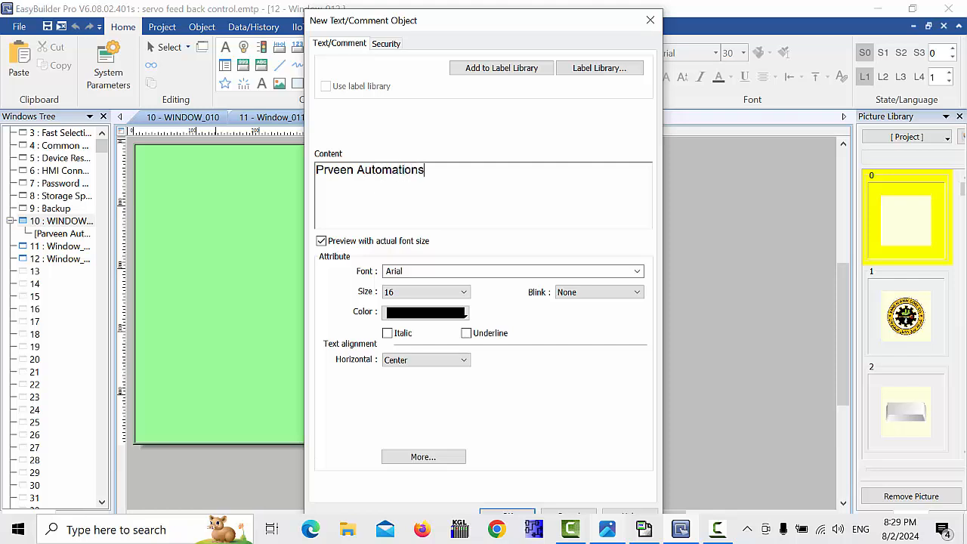
Set the text's font size to 31 and place it in the upper-left corner of window 12, at about X 19, Y 16
click(463, 292)
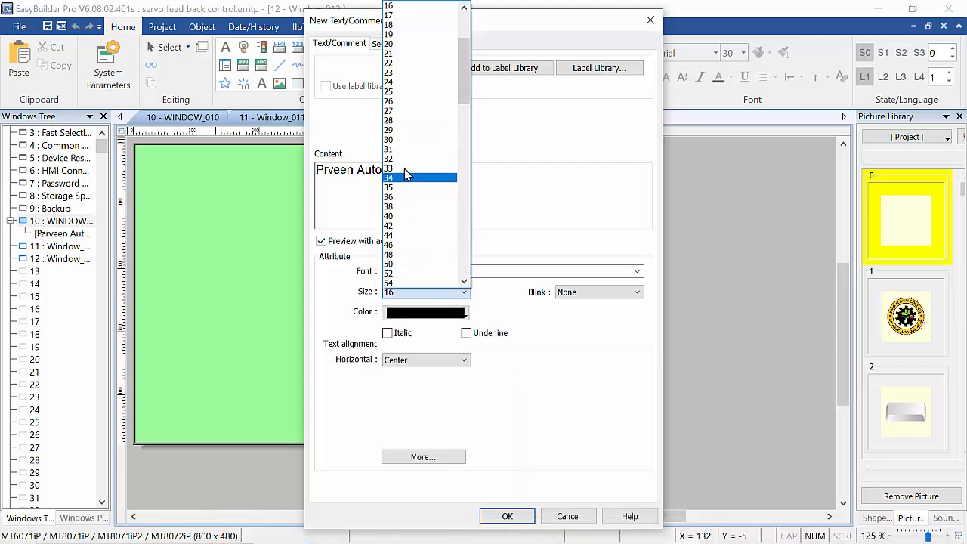
click(401, 147)
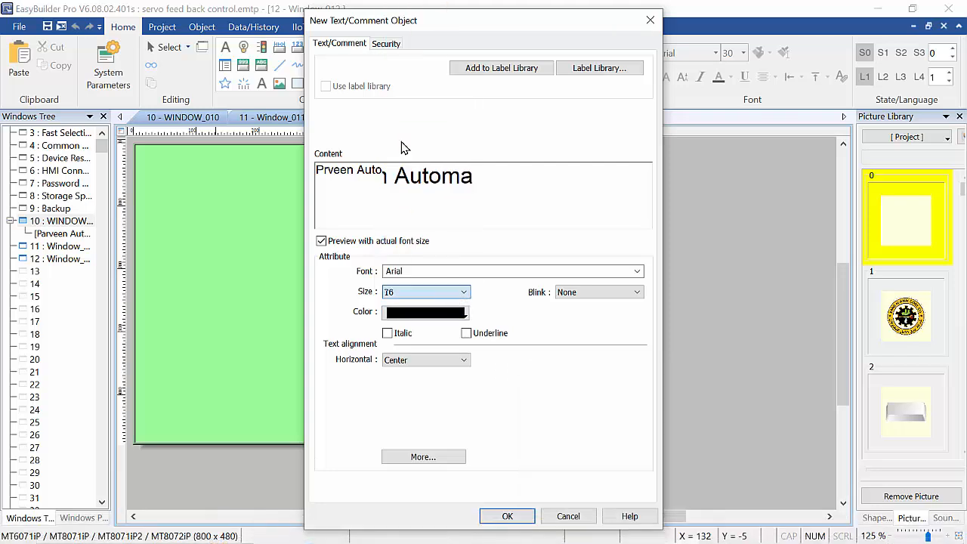
click(507, 516)
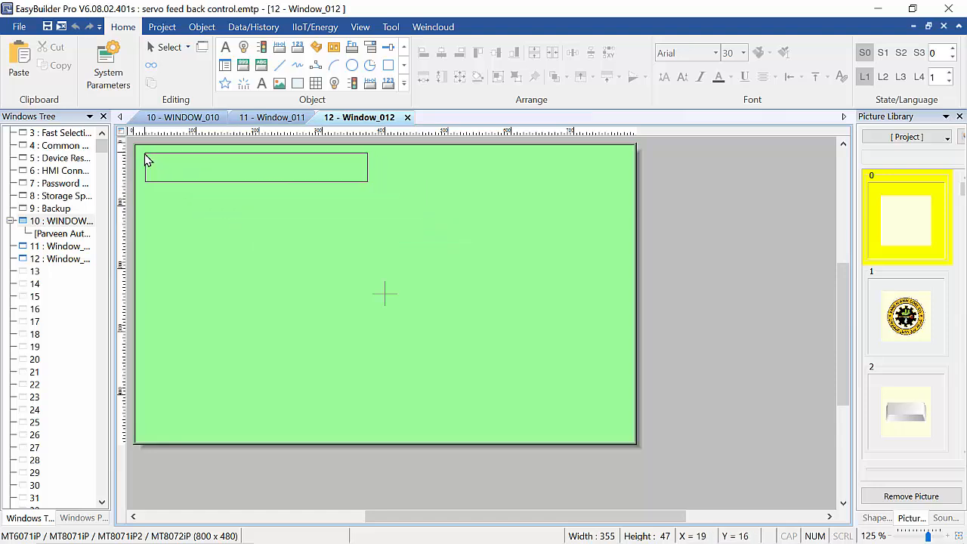
click(145, 157)
click(479, 232)
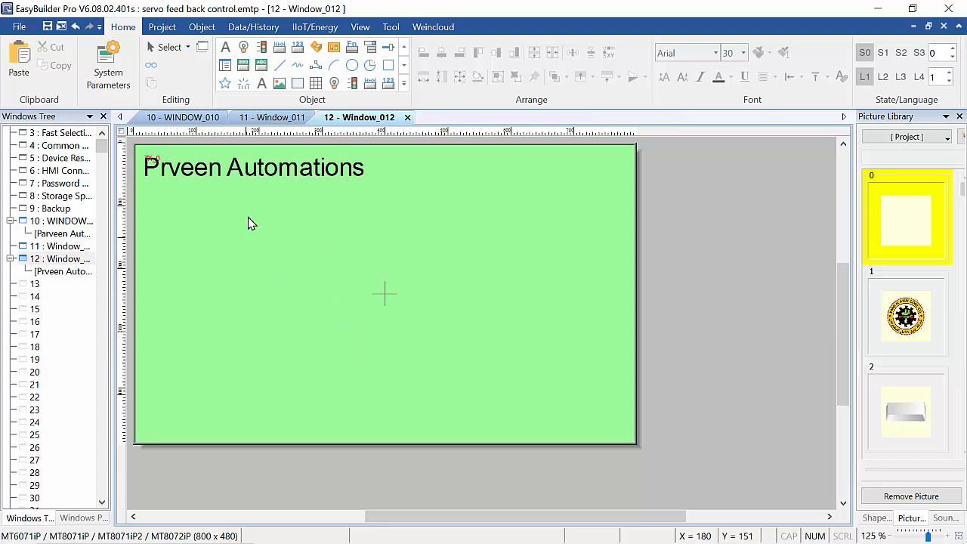
Create a Set Bit object with address M 3 and place it below the title at about X 37, Y 152
click(280, 51)
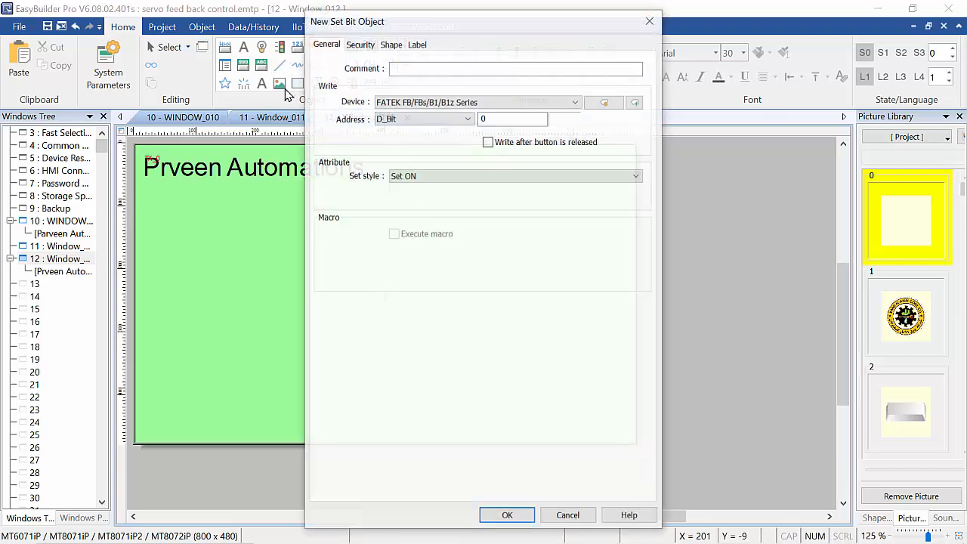
click(469, 119)
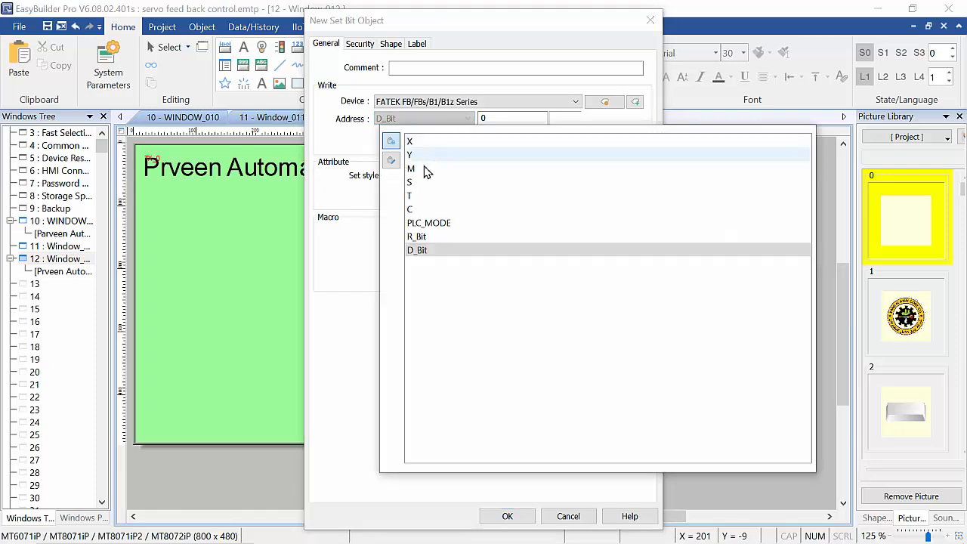
click(414, 168)
click(491, 116)
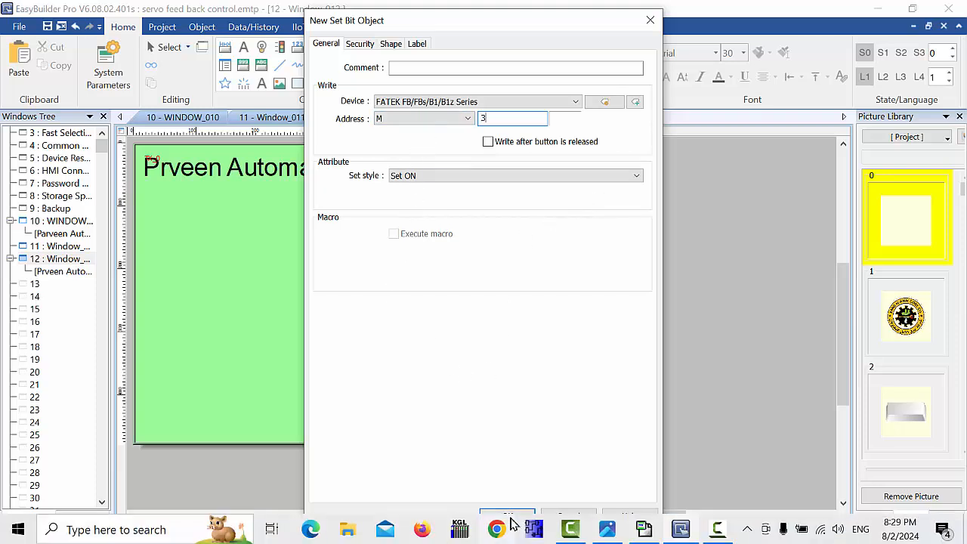
click(507, 516)
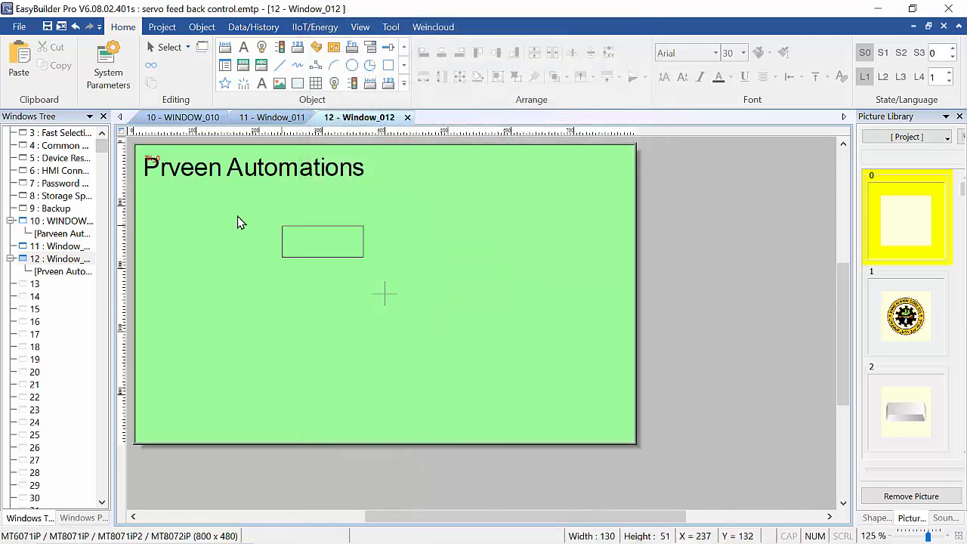
click(156, 237)
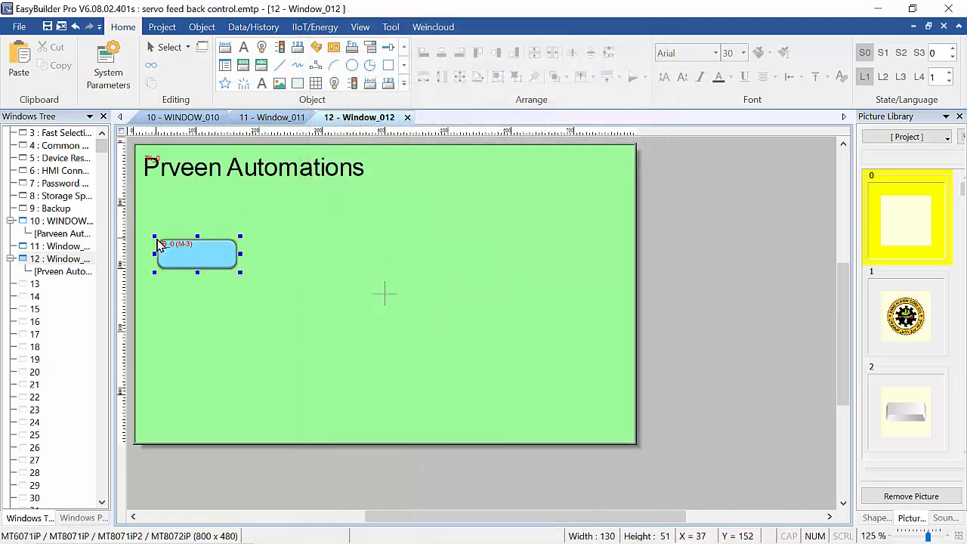
Add the legacy background.flb library to the project and apply its red gradient picture 2 to the Set Bit button
double_click(219, 257)
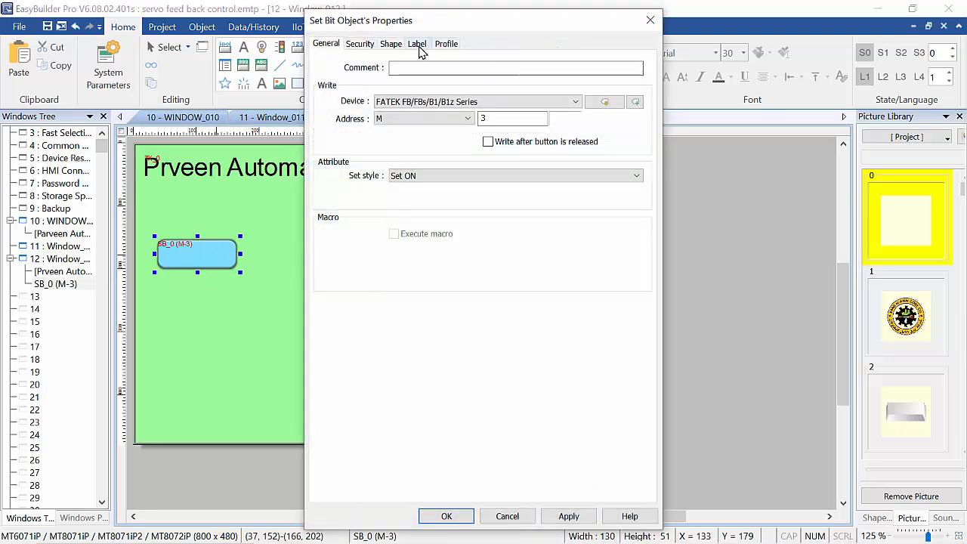
click(392, 44)
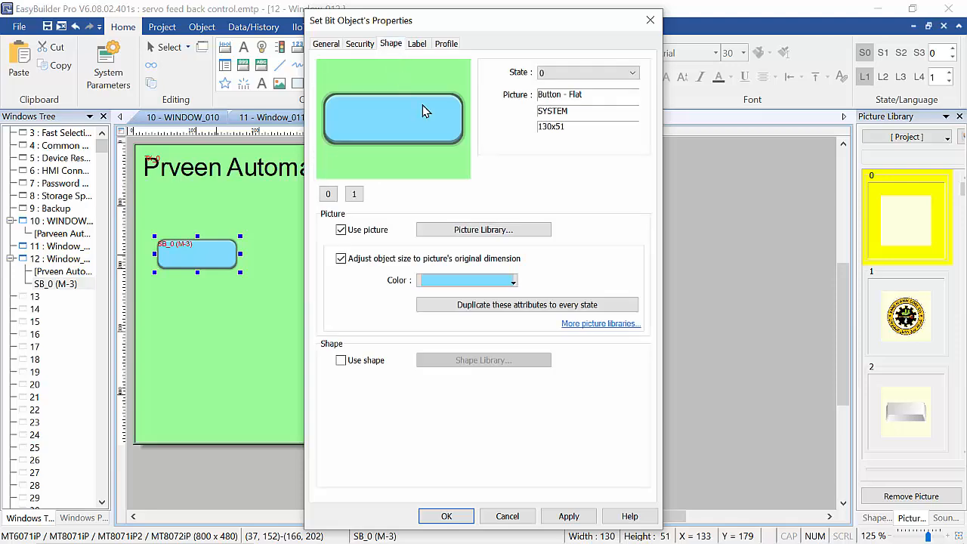
click(458, 228)
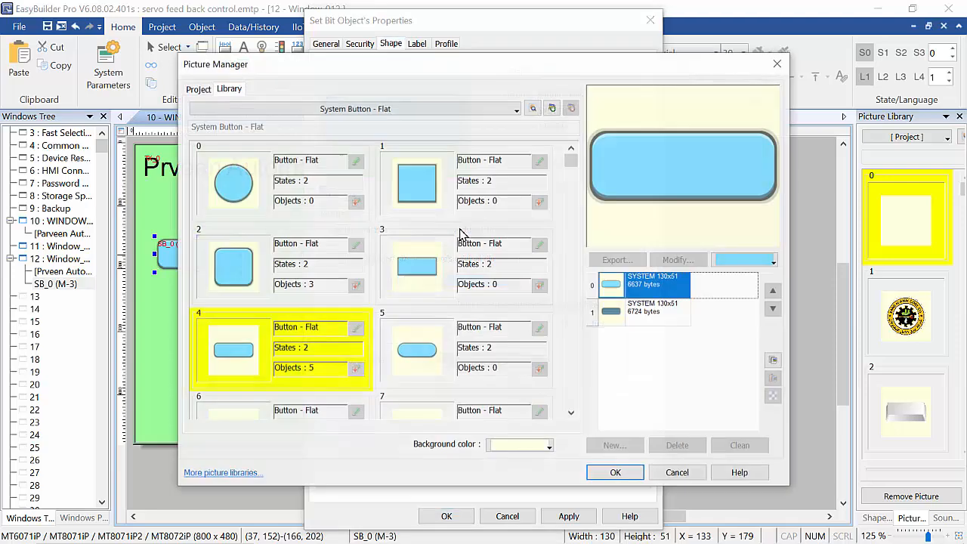
click(531, 109)
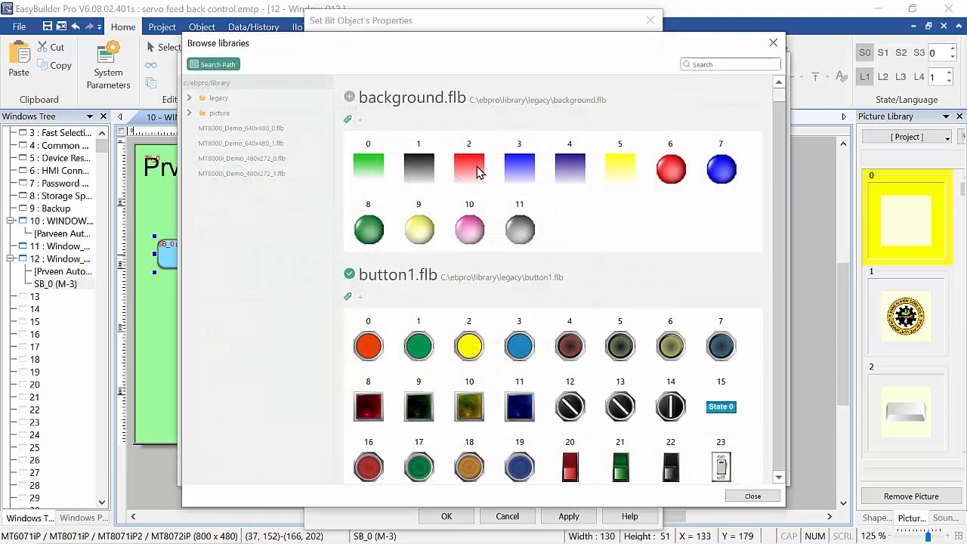
click(476, 172)
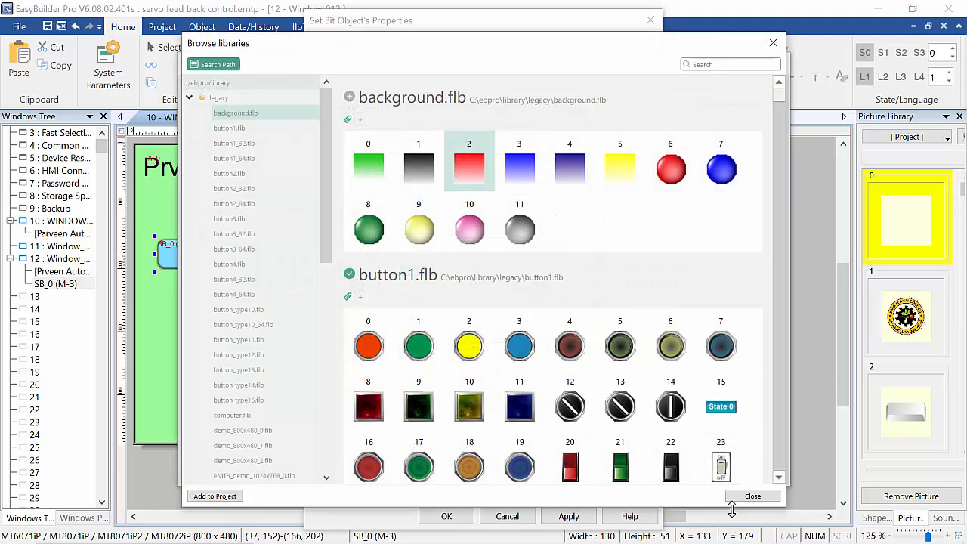
click(215, 495)
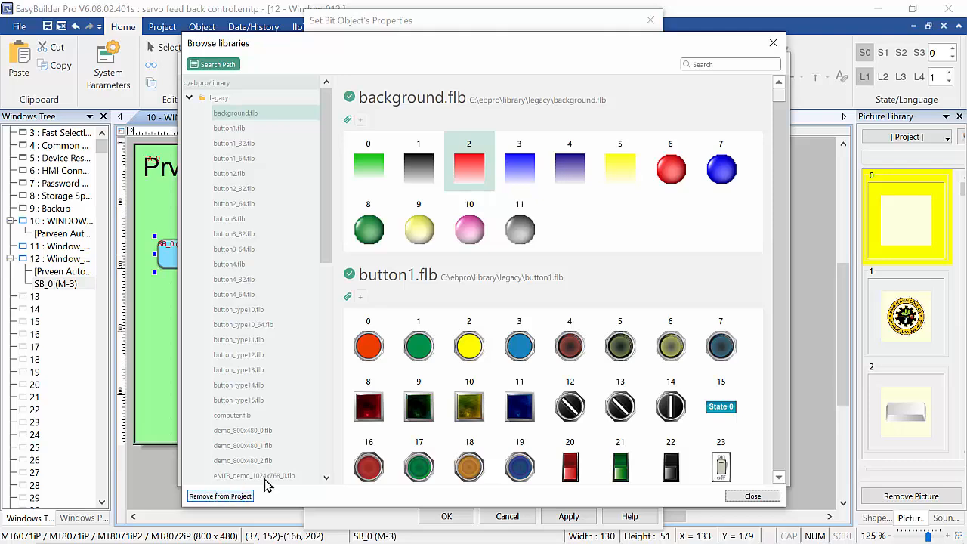
click(773, 42)
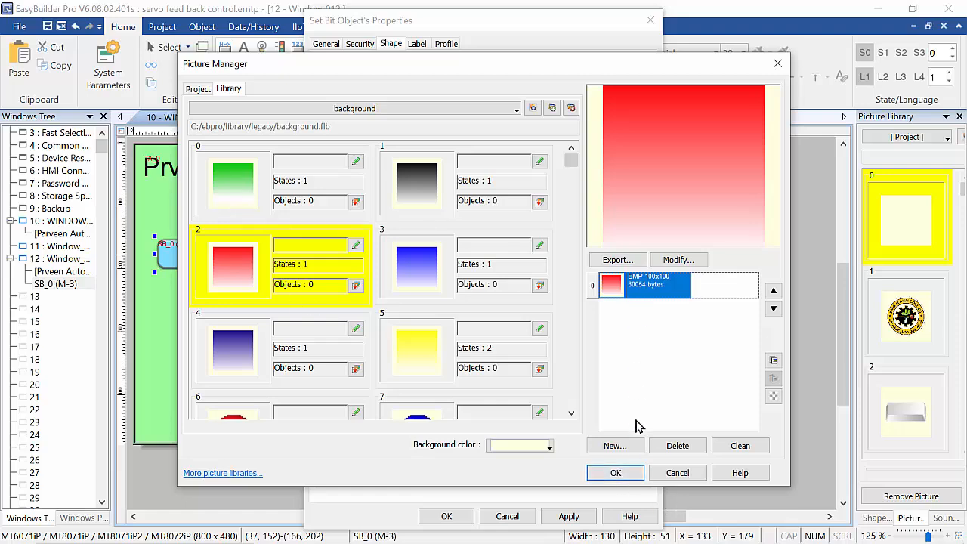
click(616, 472)
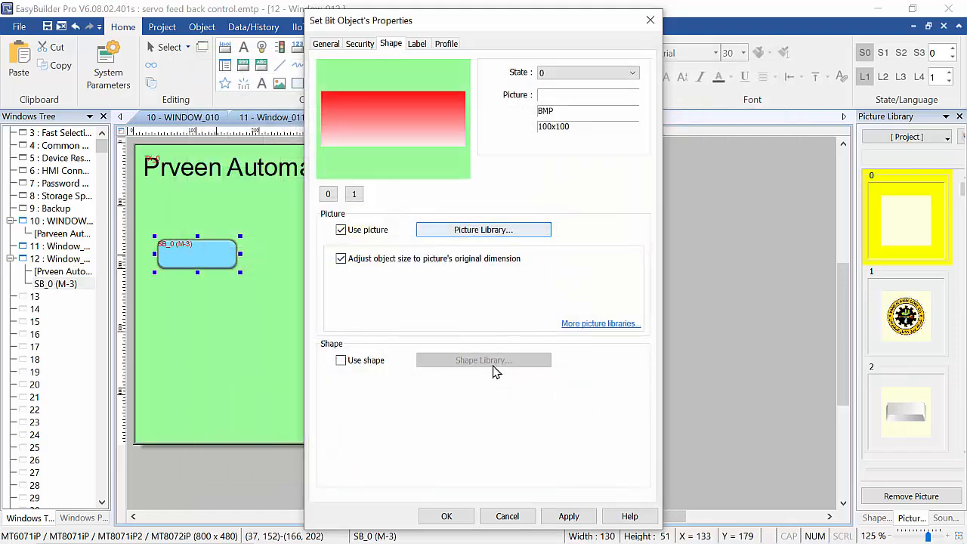
click(555, 516)
click(452, 517)
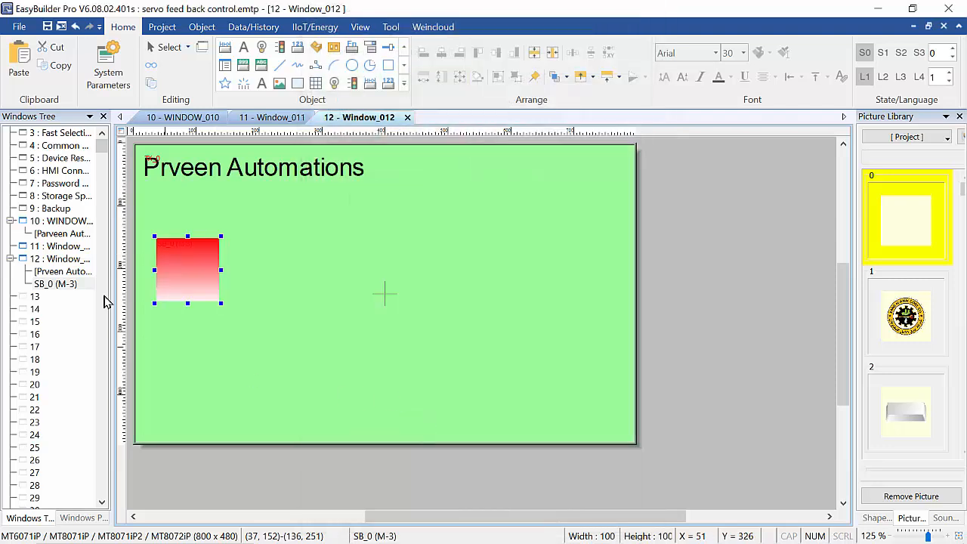
Resize the red button to 100 by 60 and move it to about X 30, Y 116
drag(181, 283, 192, 238)
click(201, 282)
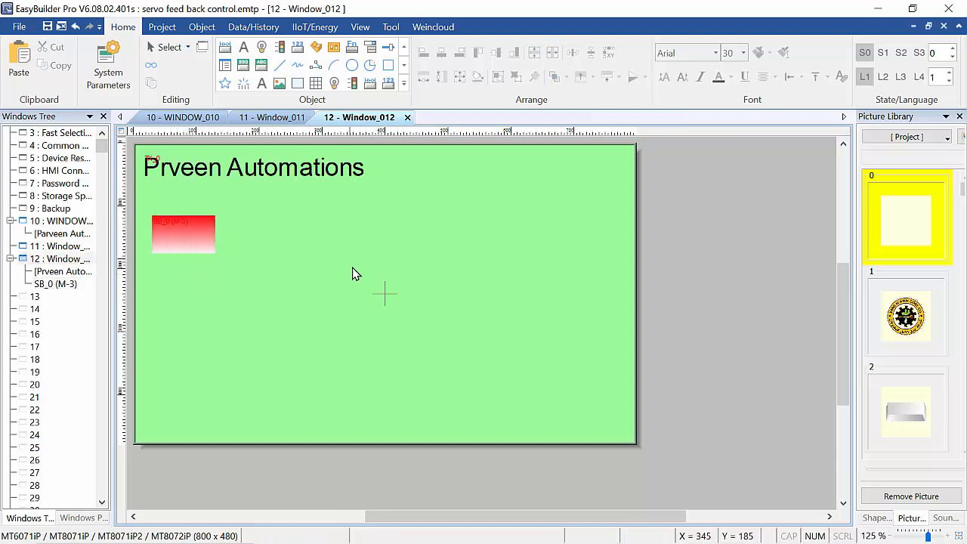
Duplicate the red button and place the copy directly below the original, at about X 27, Y 211
click(186, 250)
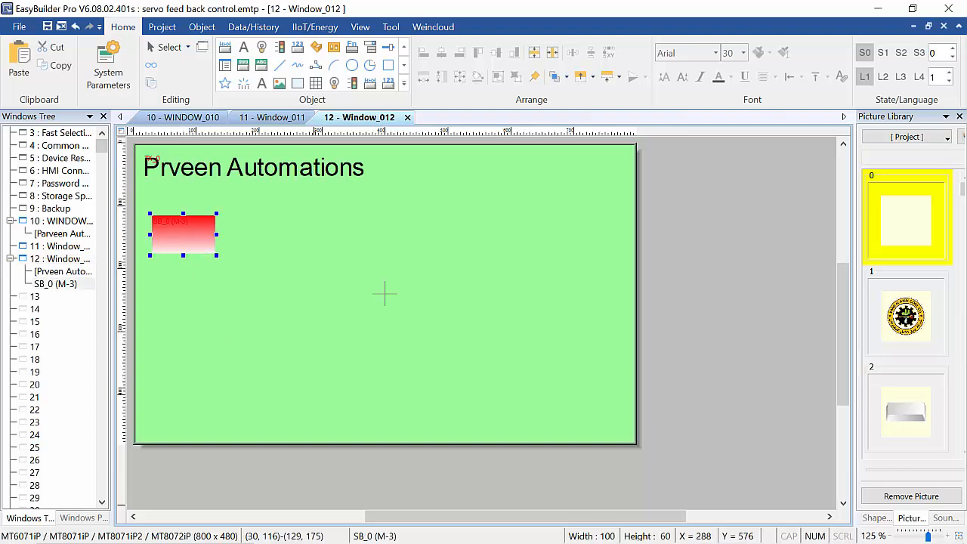
mouse_move(344, 542)
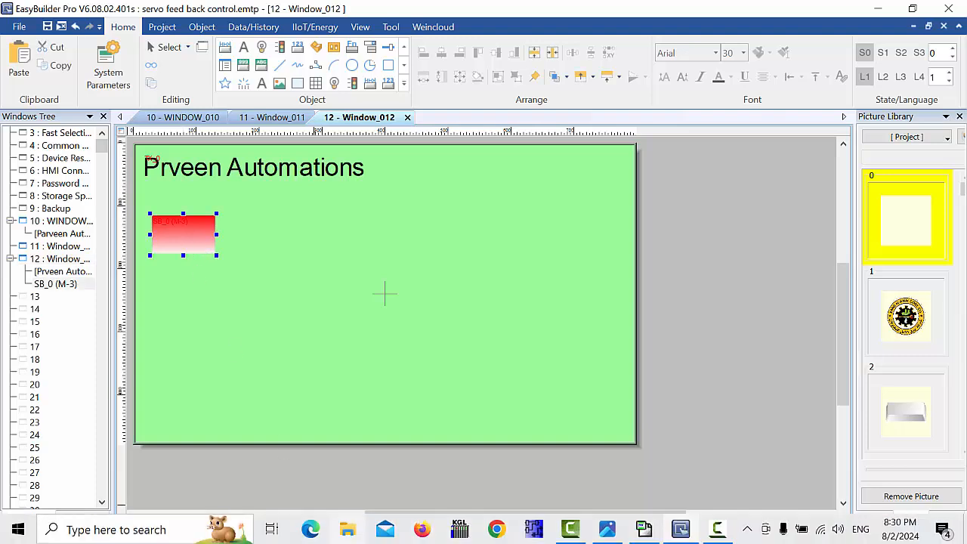
click(186, 295)
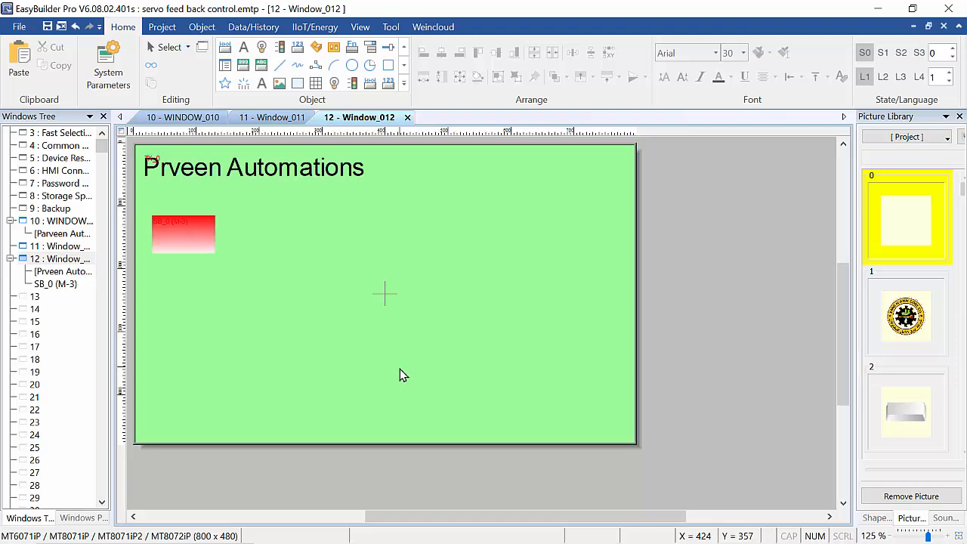
key(ctrl+v)
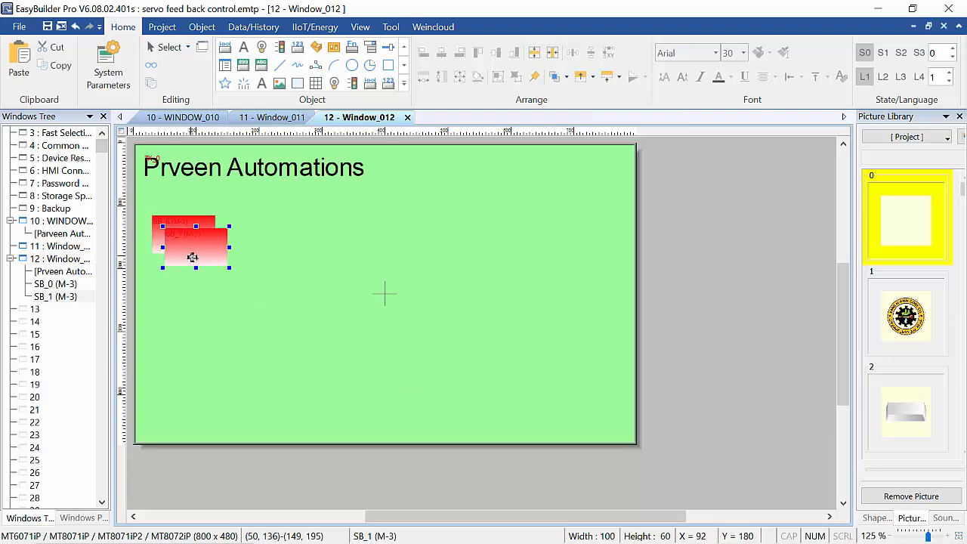
drag(190, 256, 178, 303)
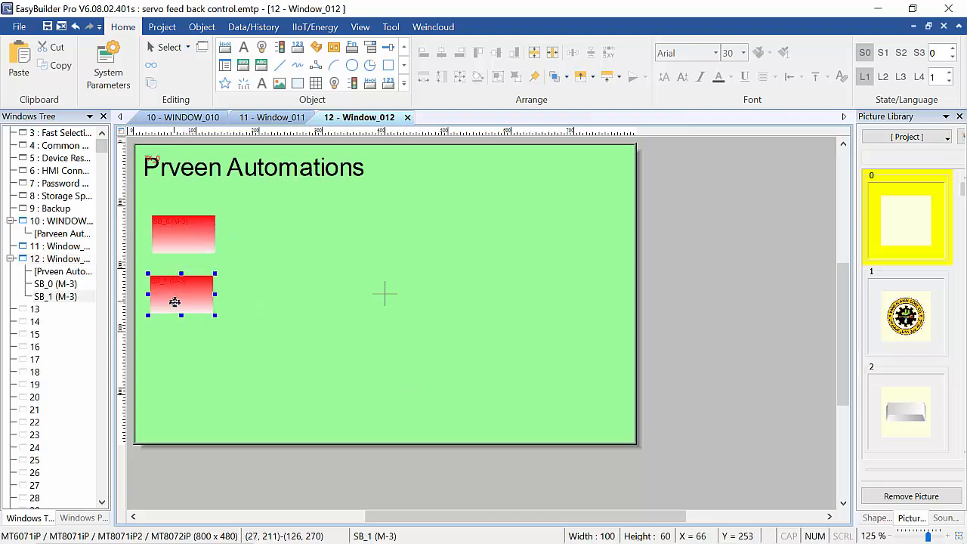
click(279, 283)
Change the lower button's picture to the green gradient, picture 0 of the background library
click(194, 300)
double_click(193, 299)
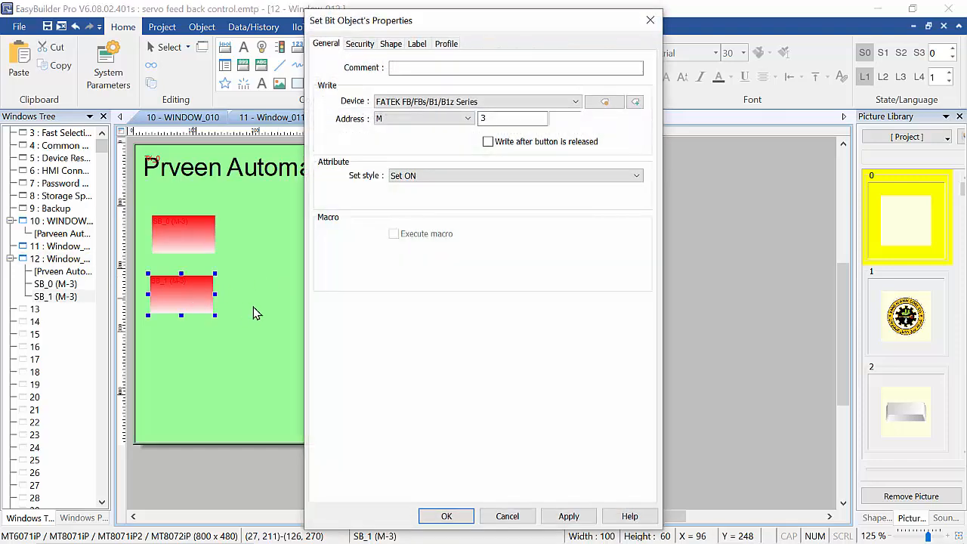
click(392, 45)
click(489, 231)
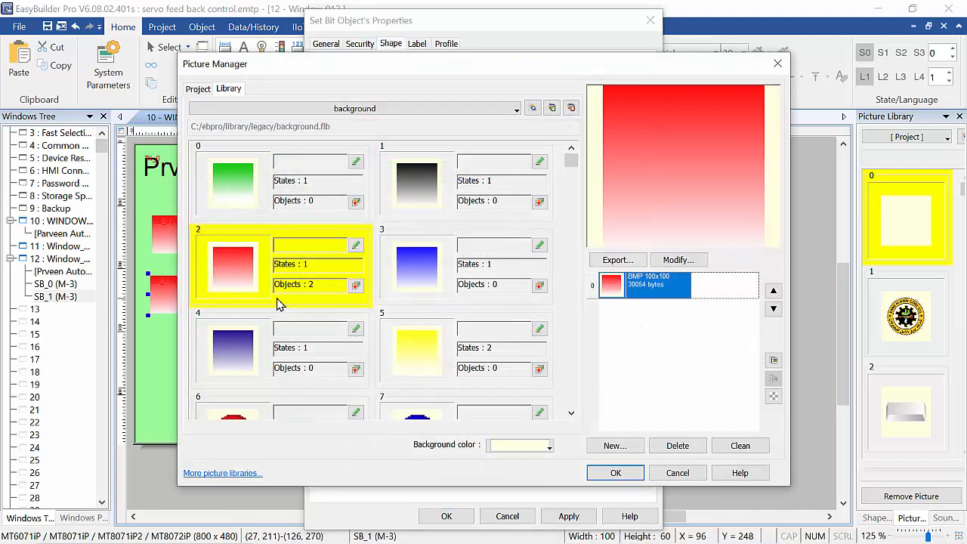
click(237, 197)
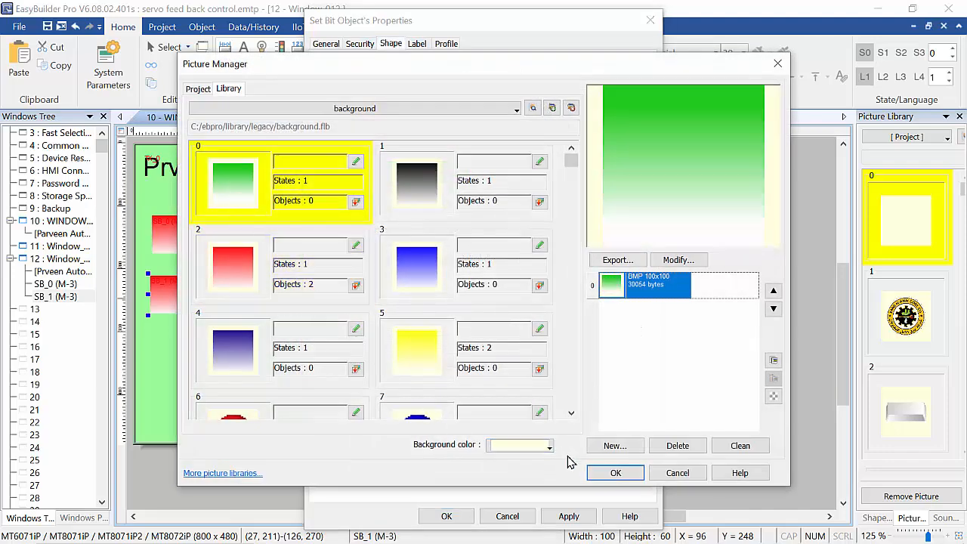
click(605, 476)
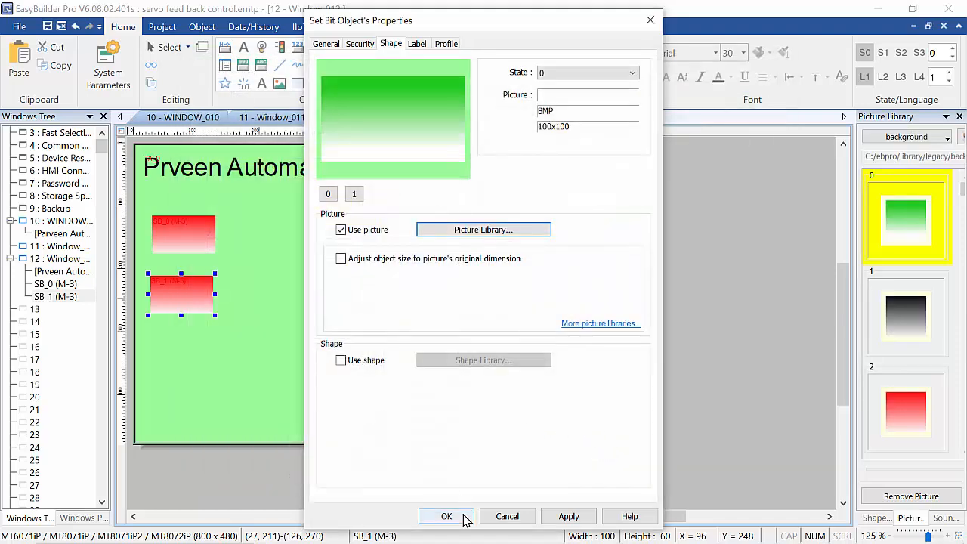
click(568, 516)
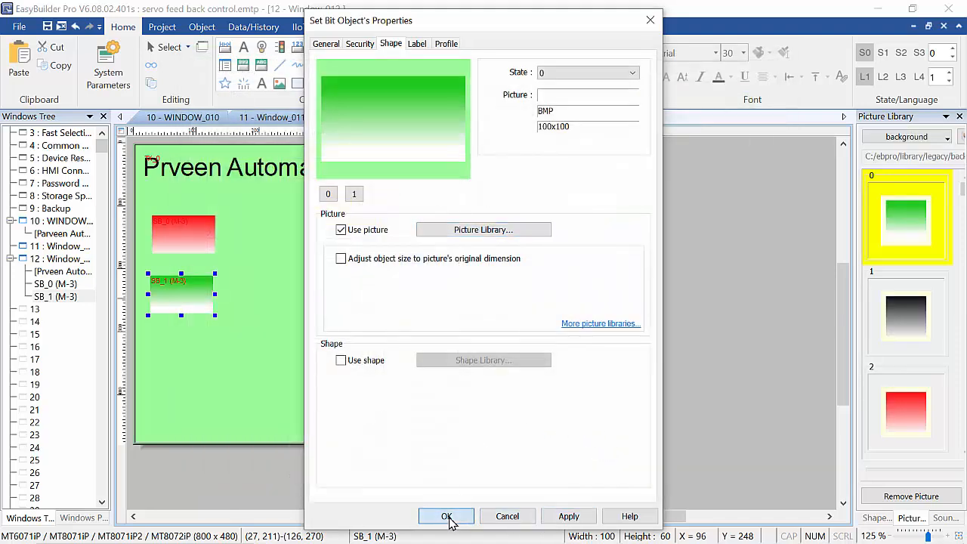
click(447, 517)
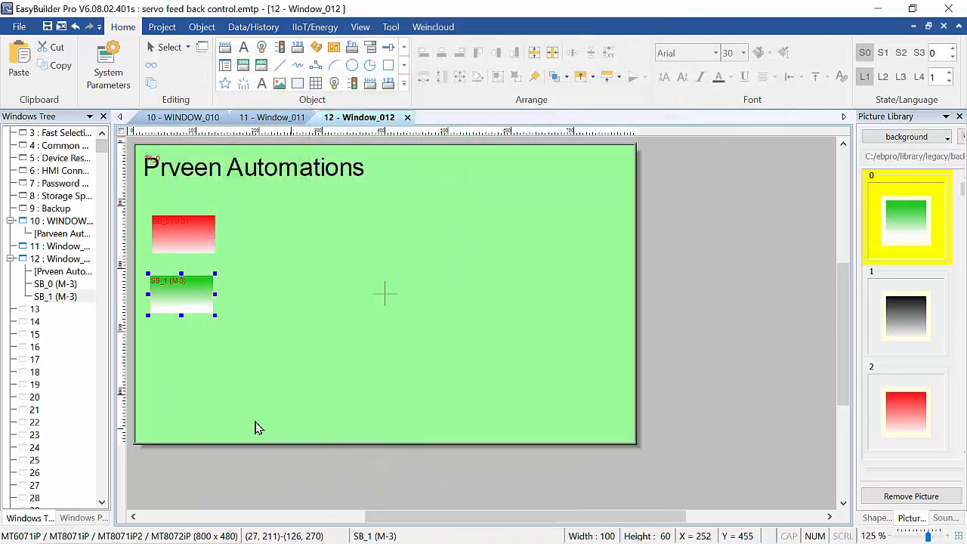
Enable the label on the red Set Bit button and set its text to "start"
click(182, 239)
double_click(183, 238)
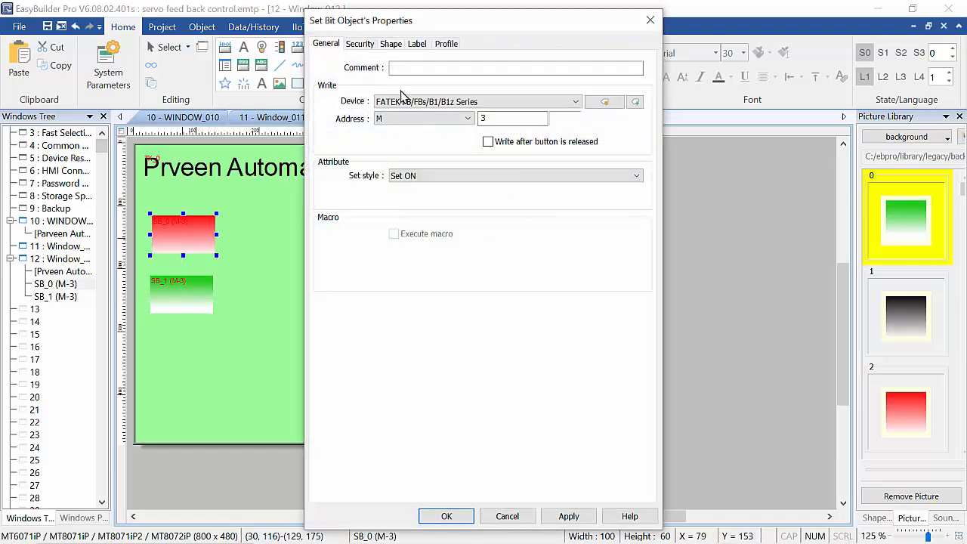
click(417, 44)
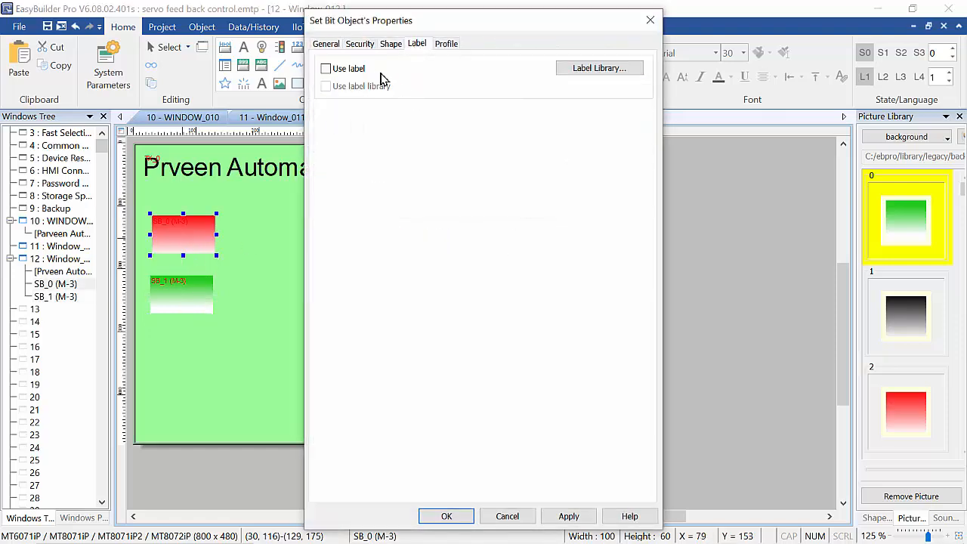
click(333, 73)
click(342, 174)
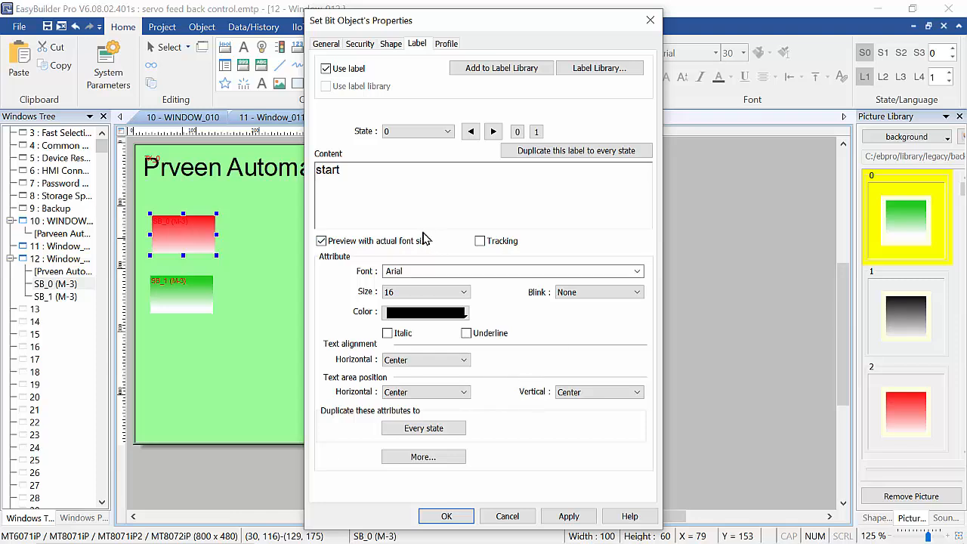
click(444, 517)
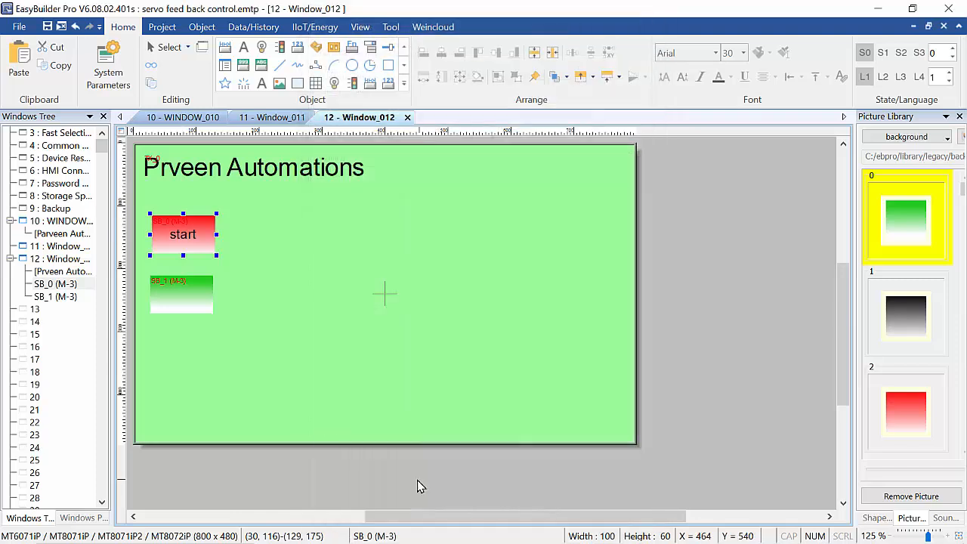
Enable the label on the green Set Bit button and set its text to "stop"
click(183, 304)
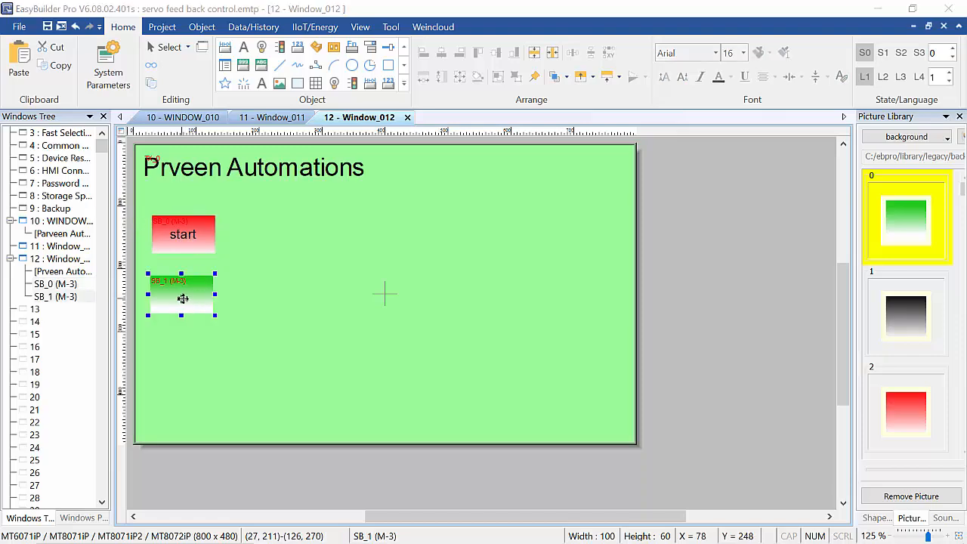
double_click(182, 299)
click(416, 44)
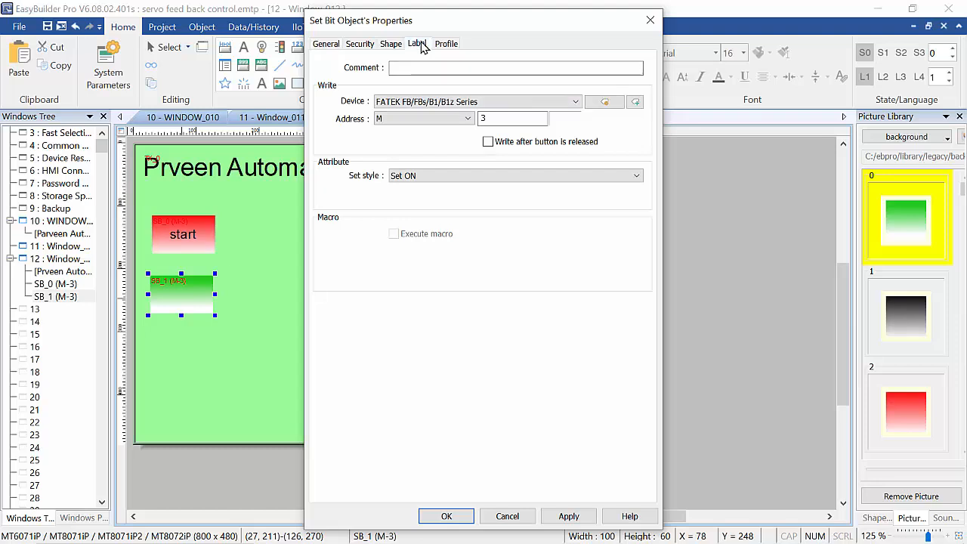
click(326, 69)
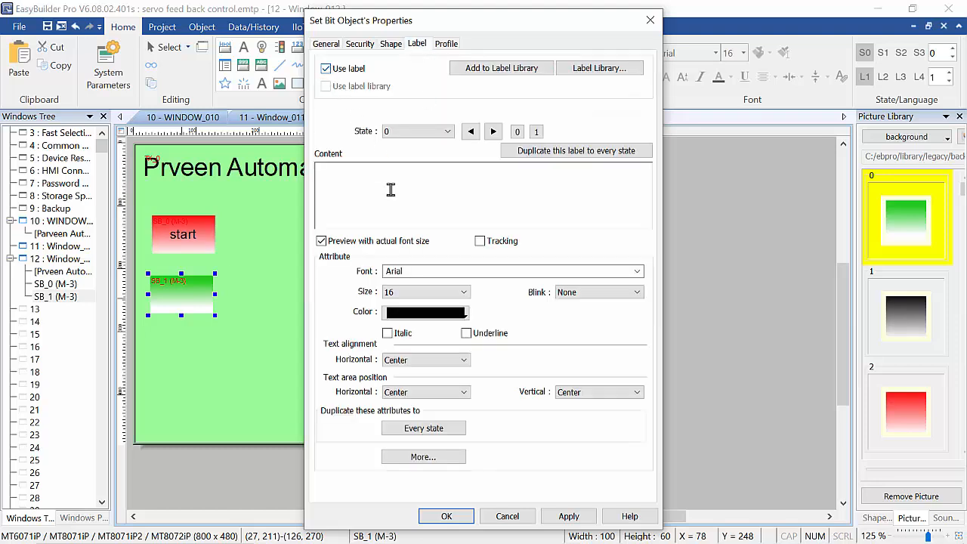
text(St)
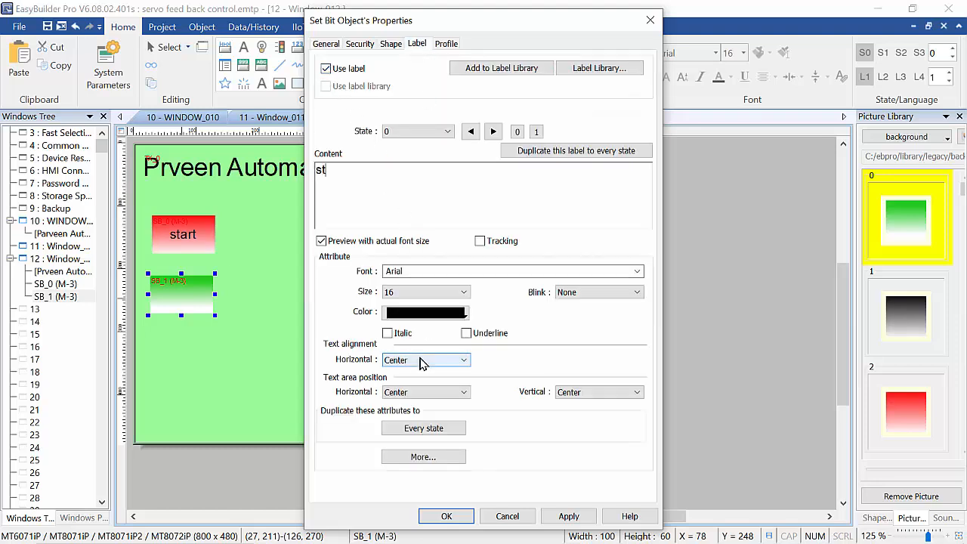
text(op)
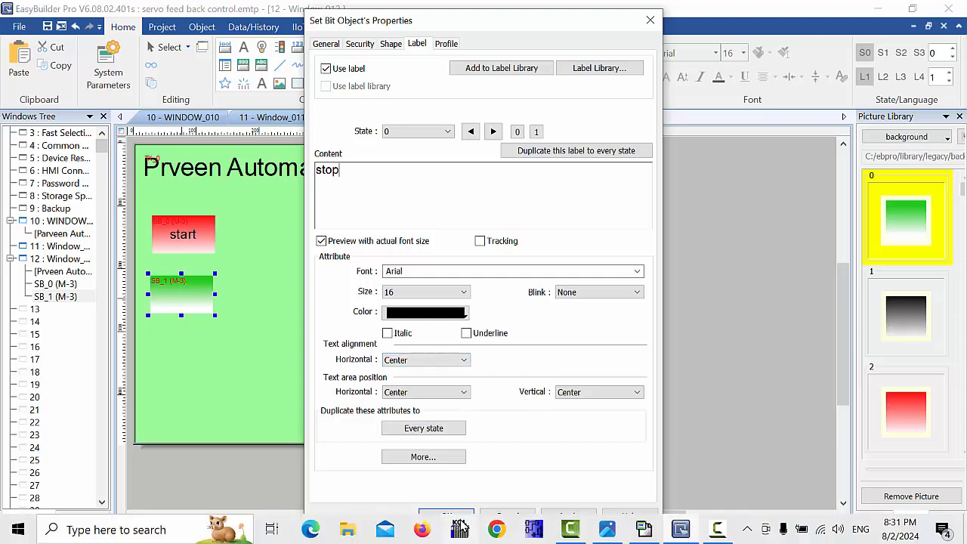
click(445, 516)
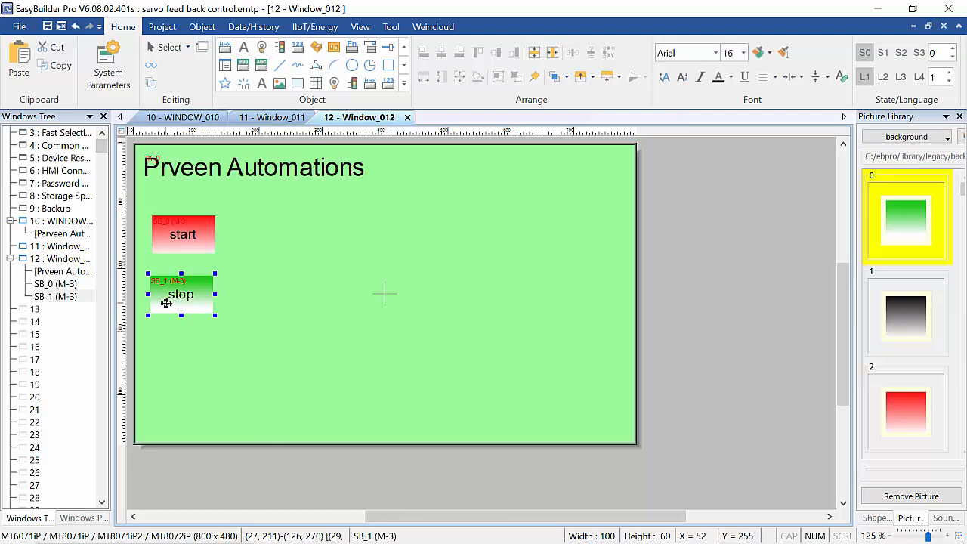
click(287, 308)
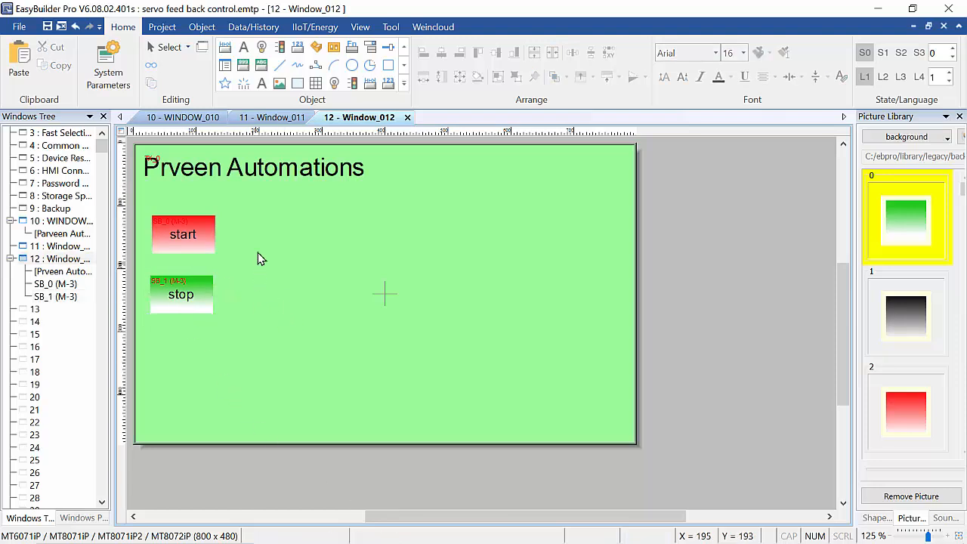
Begin a new Bit Lamp object that reads address Y 3 of the FATEK FB/FBs/B1/B1z Series device
click(262, 48)
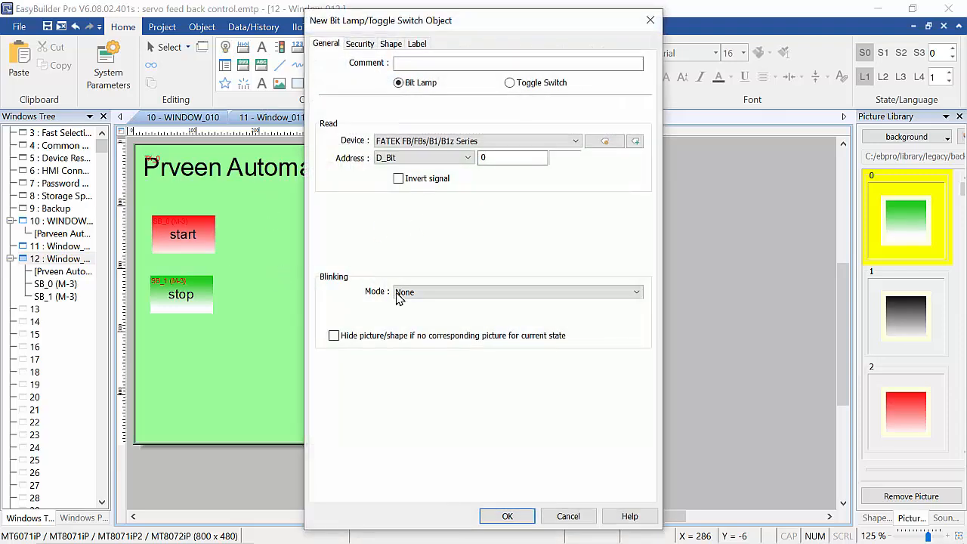
click(468, 158)
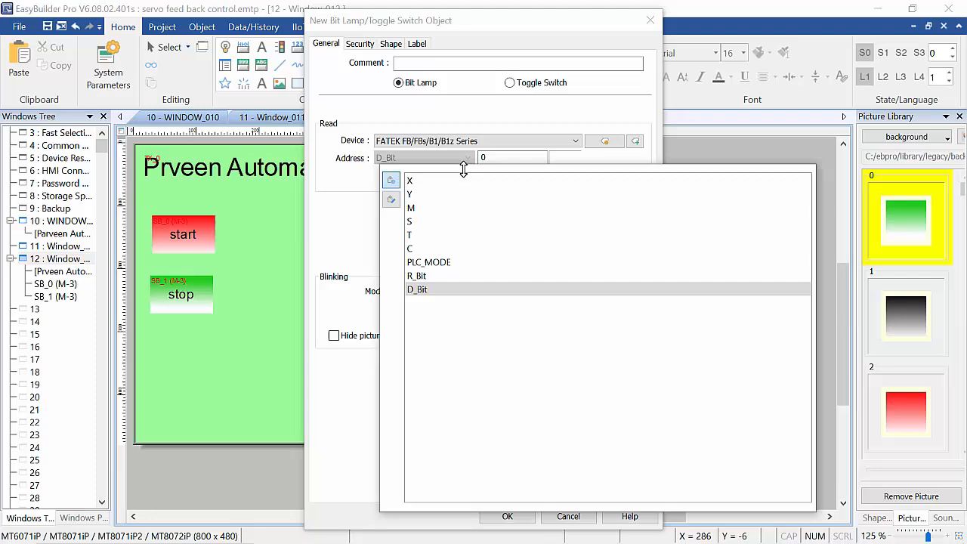
click(423, 199)
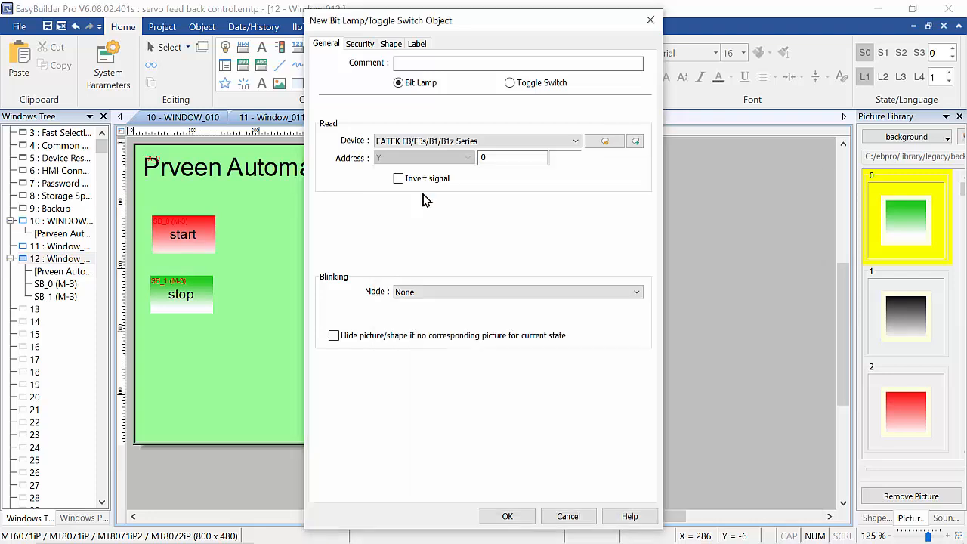
click(492, 156)
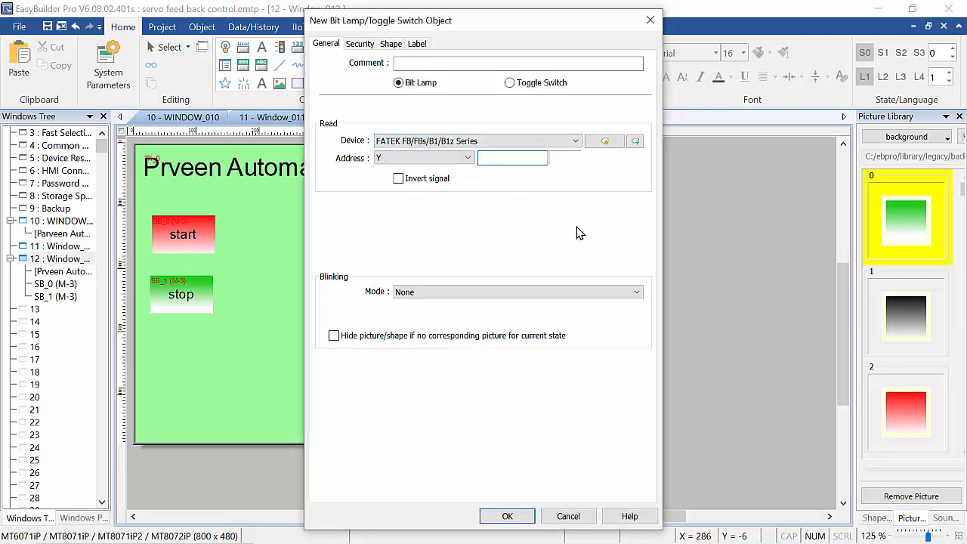
Browse the picture libraries for the lamp's shape and add the legacy button2_64.flb library to the project with picture 32 selected
click(391, 44)
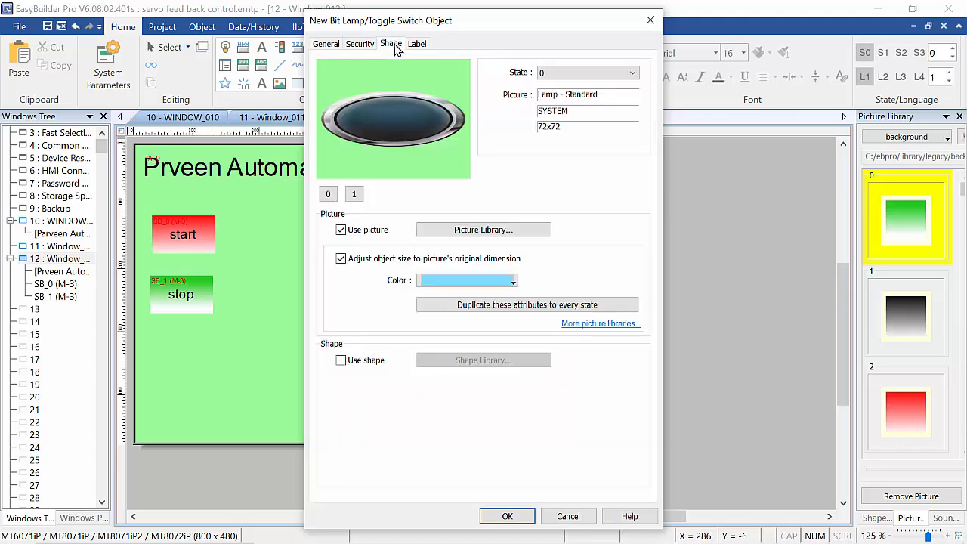
click(483, 230)
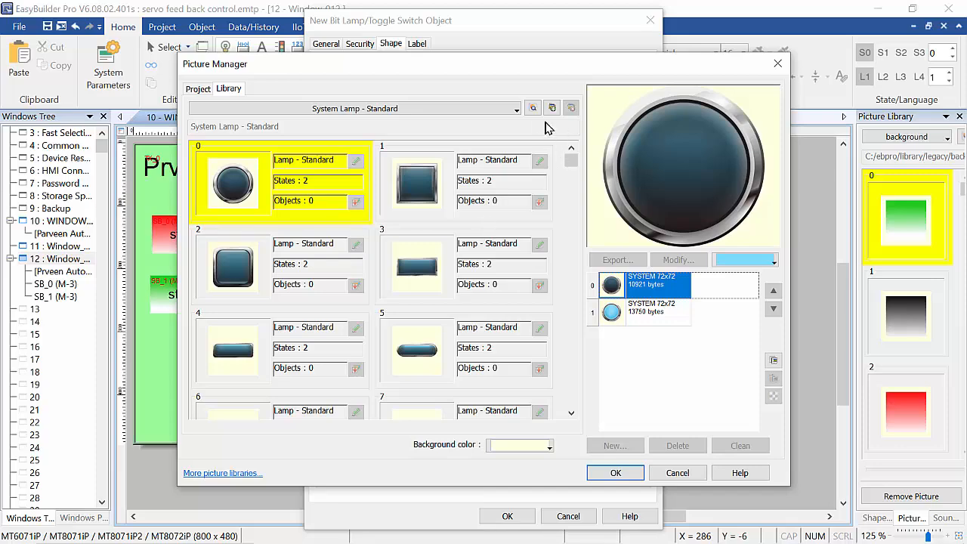
click(533, 108)
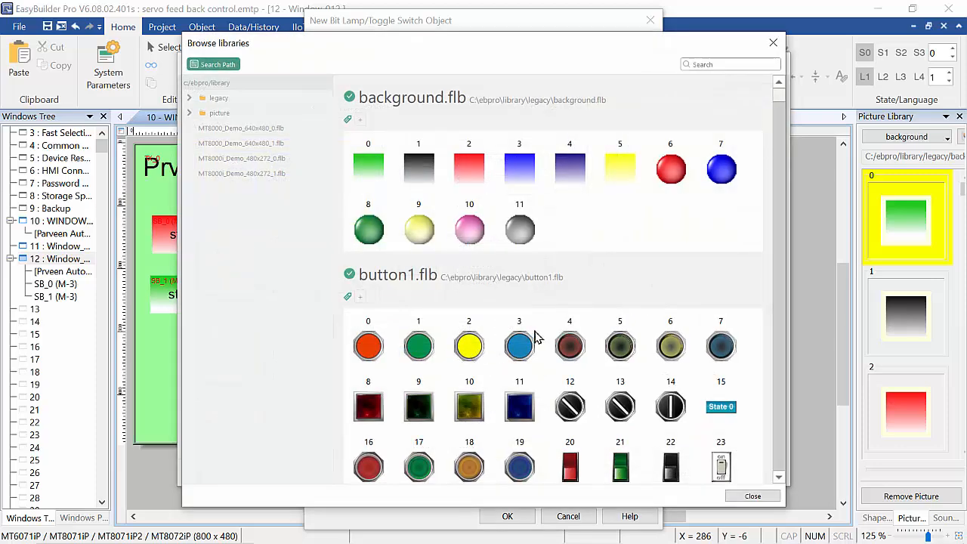
scroll(628, 332, down, 2)
scroll(629, 333, down, 10)
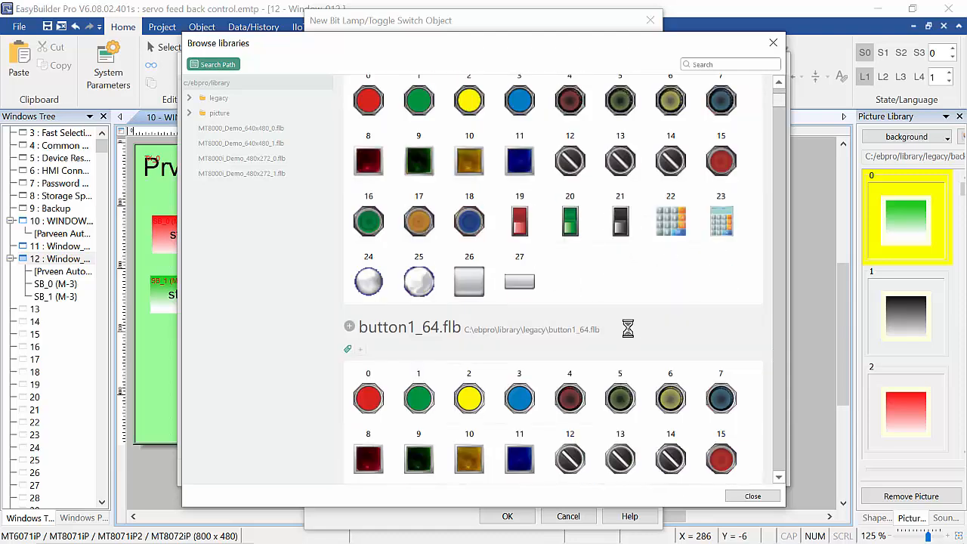
scroll(632, 334, down, 8)
scroll(632, 338, down, 6)
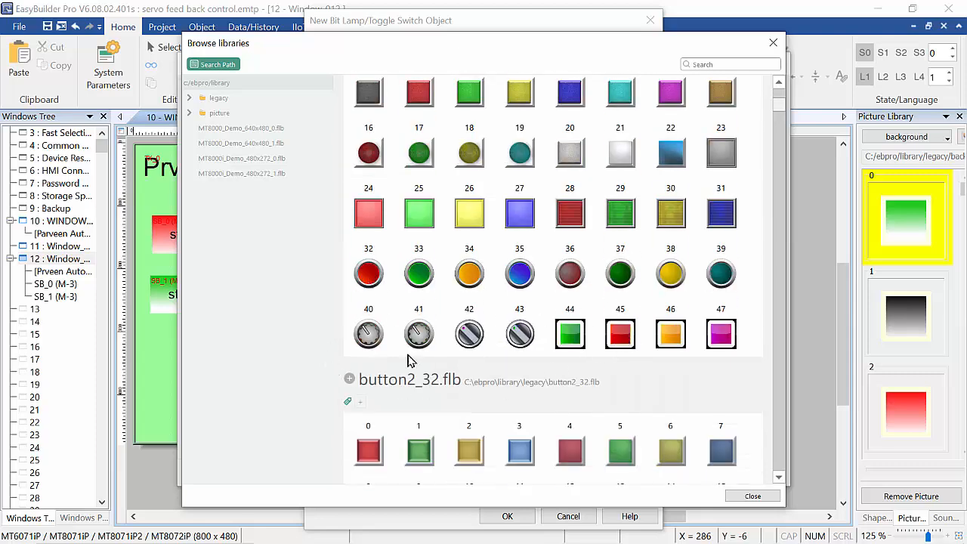
scroll(411, 367, down, 3)
scroll(533, 377, down, 8)
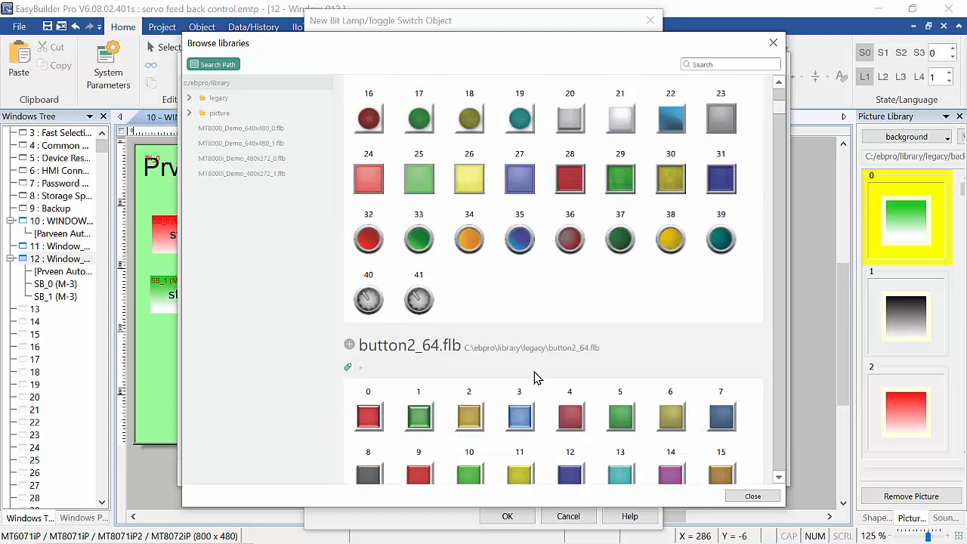
scroll(535, 379, down, 3)
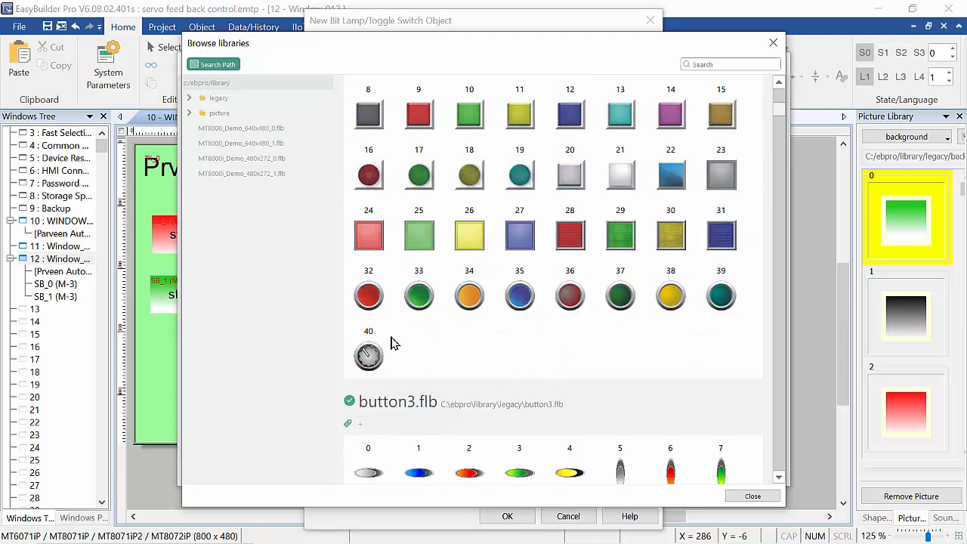
click(369, 300)
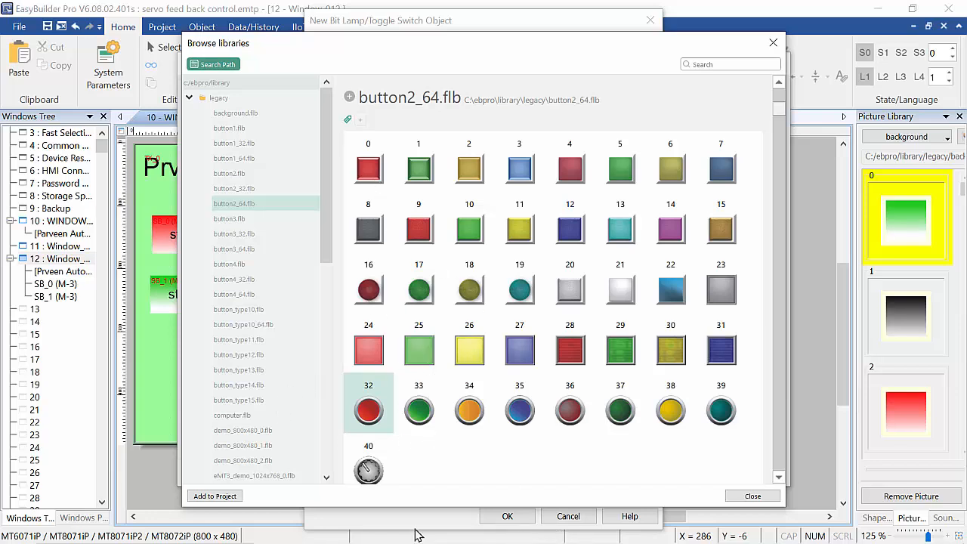
click(226, 497)
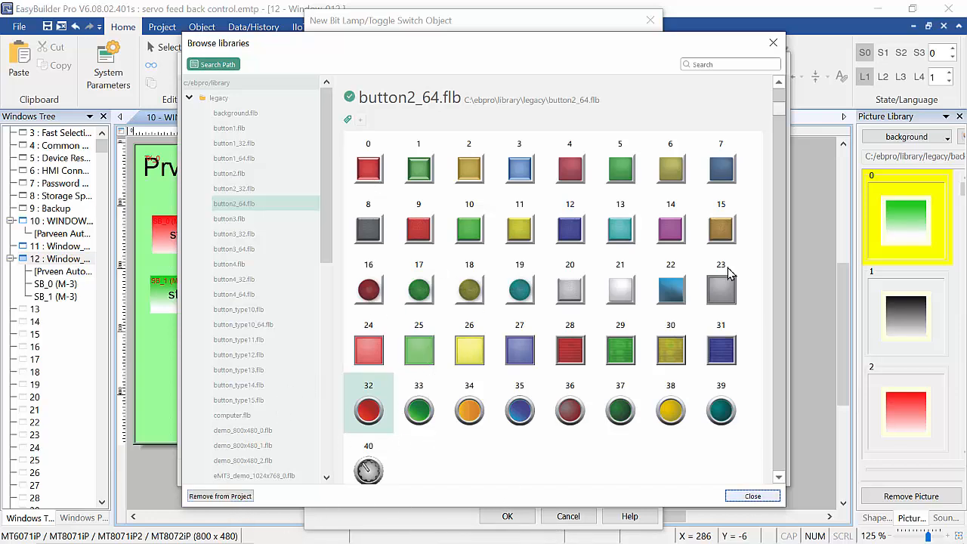
click(773, 42)
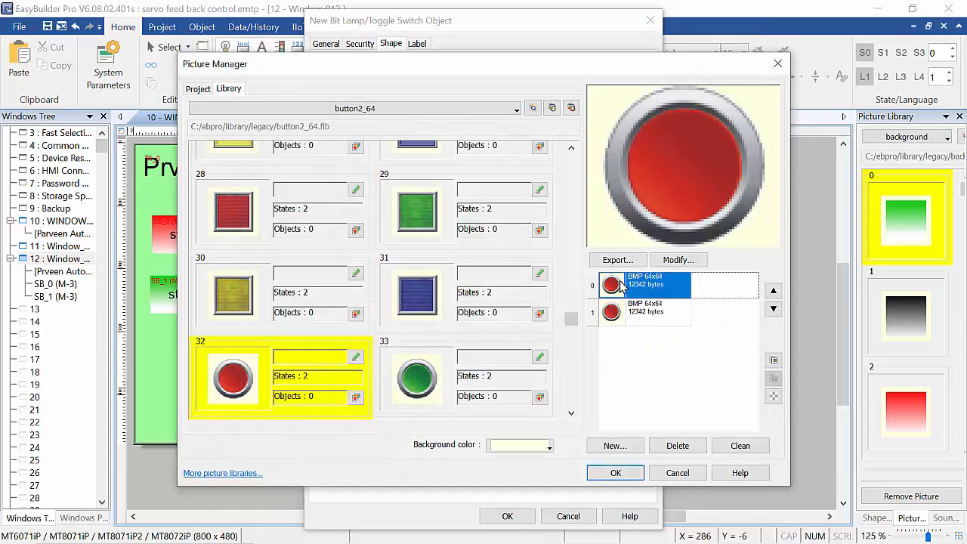
Preview states 0 and 1 of the round red picture 32 and the square green picture 29 in button2_64
click(651, 316)
click(656, 287)
click(656, 311)
click(649, 285)
click(409, 219)
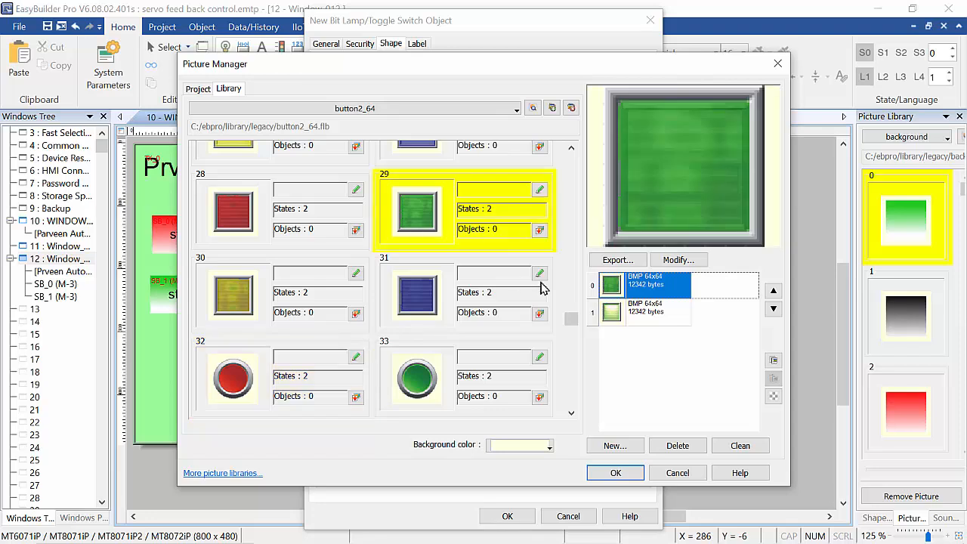
click(642, 310)
click(643, 291)
click(643, 315)
click(646, 289)
Apply the square red picture 28 of button2_64 to the lamp and check its appearance in states 0 and 1
click(244, 208)
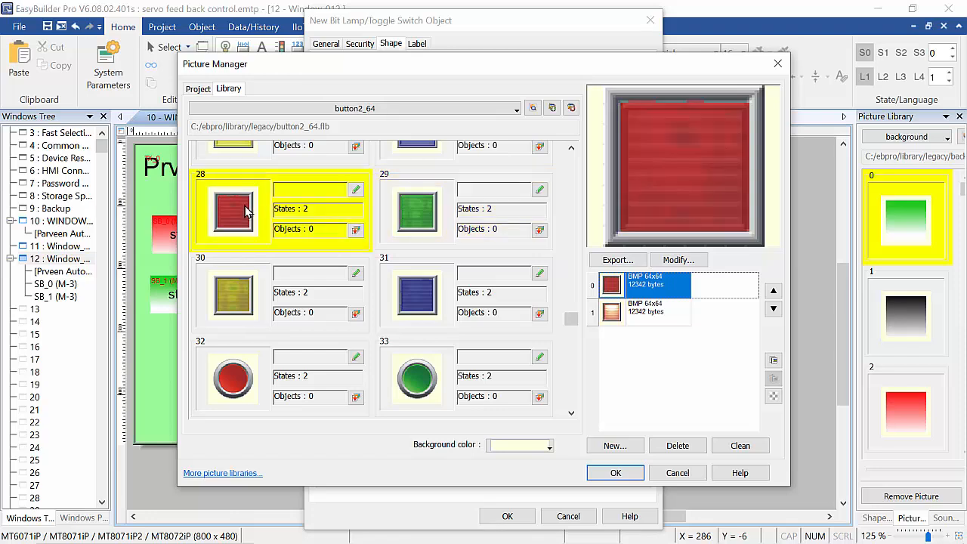
click(616, 315)
click(610, 289)
click(614, 310)
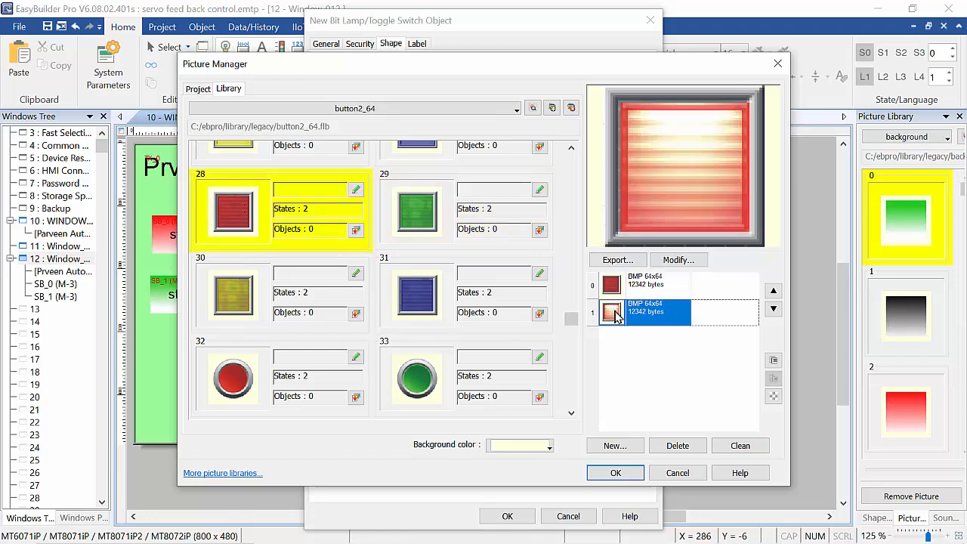
click(618, 291)
click(614, 472)
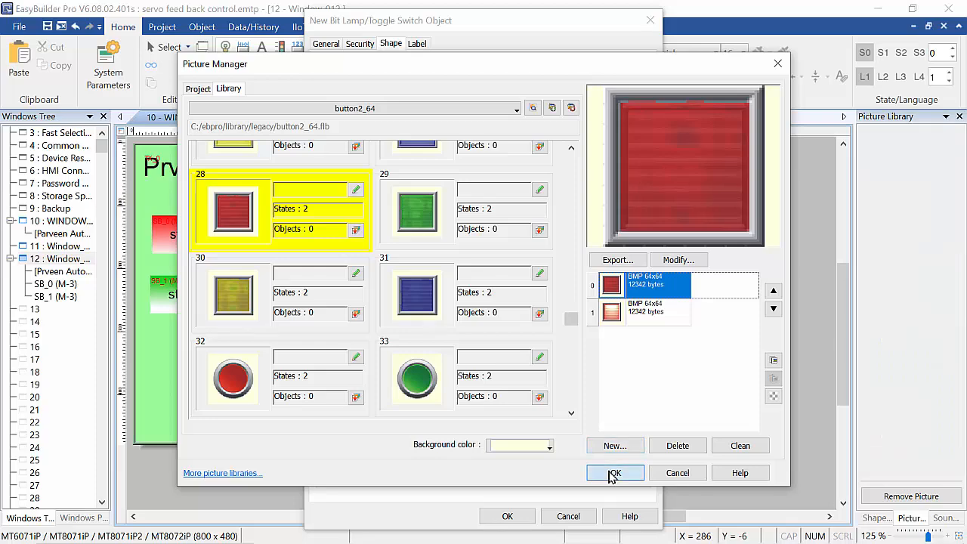
click(353, 194)
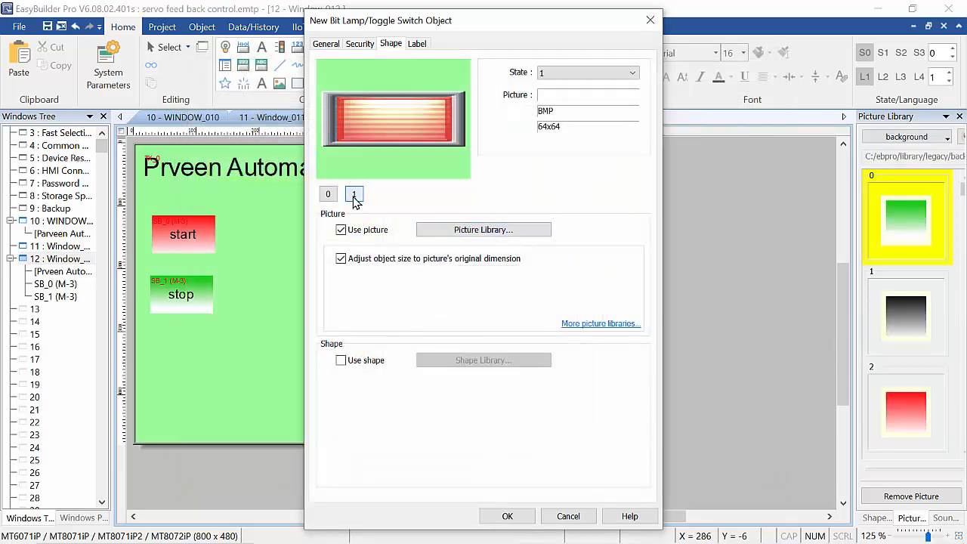
click(327, 194)
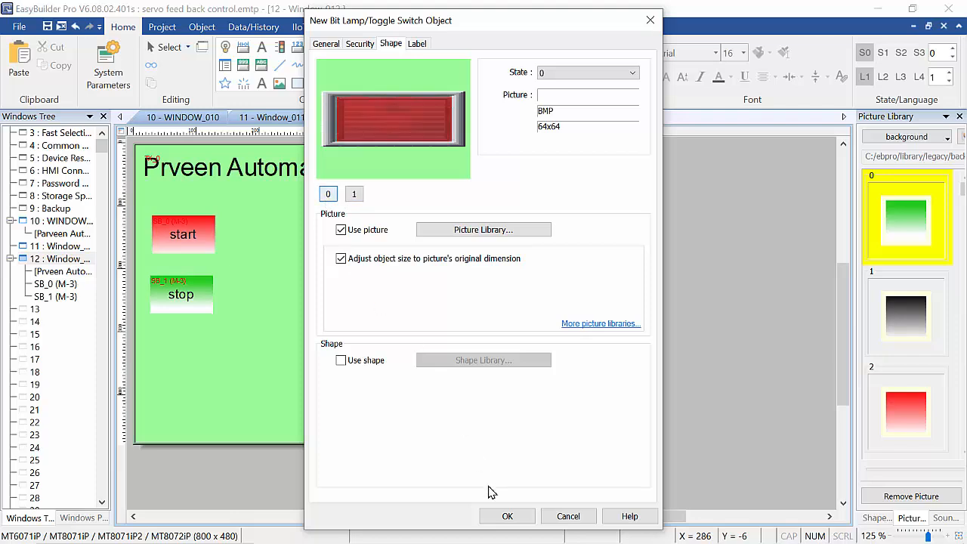
Place the 64 by 64 bit lamp beside the start button, at about X 190, Y 113
click(508, 516)
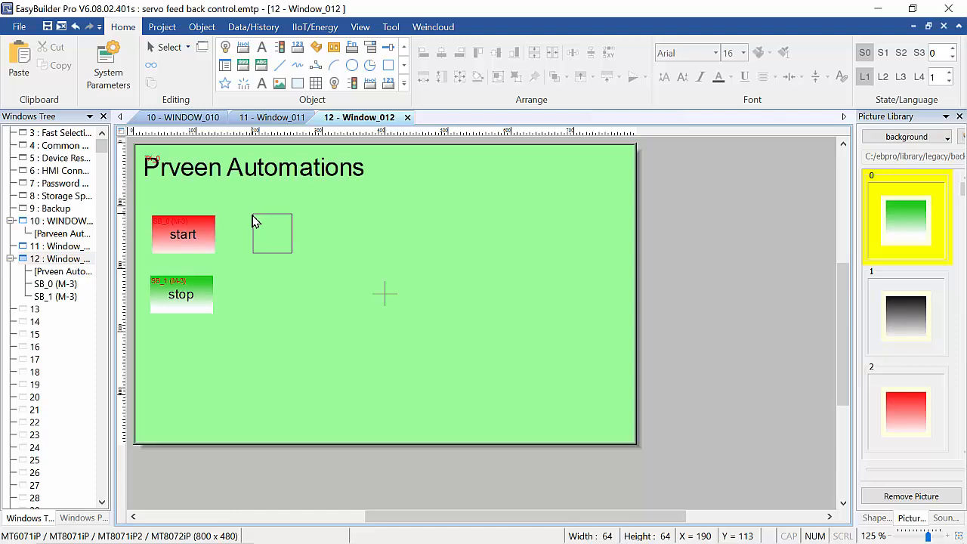
click(253, 221)
click(550, 359)
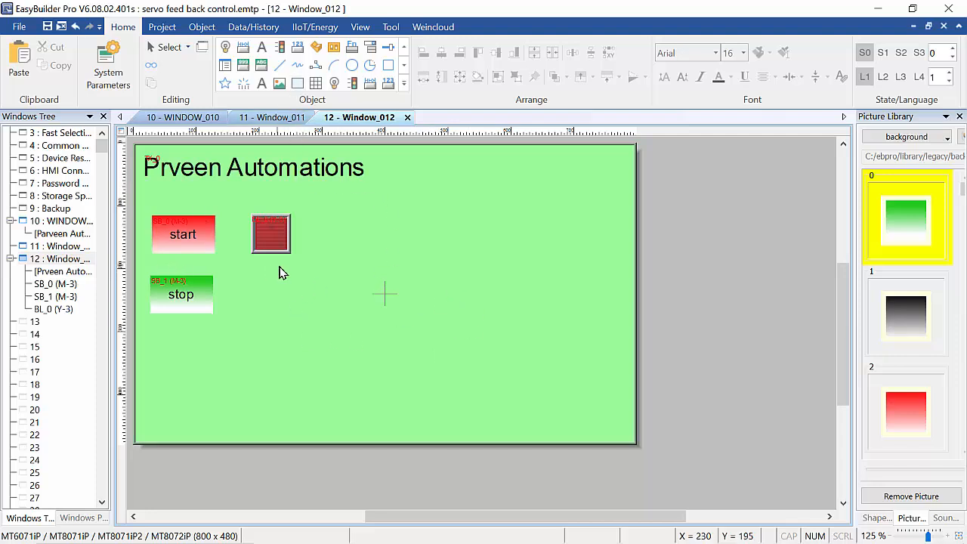
Add an input-enabled numeric object for the FATEK device at address RT 0 beside the bit lamp, at about X 308, Y 113
click(244, 68)
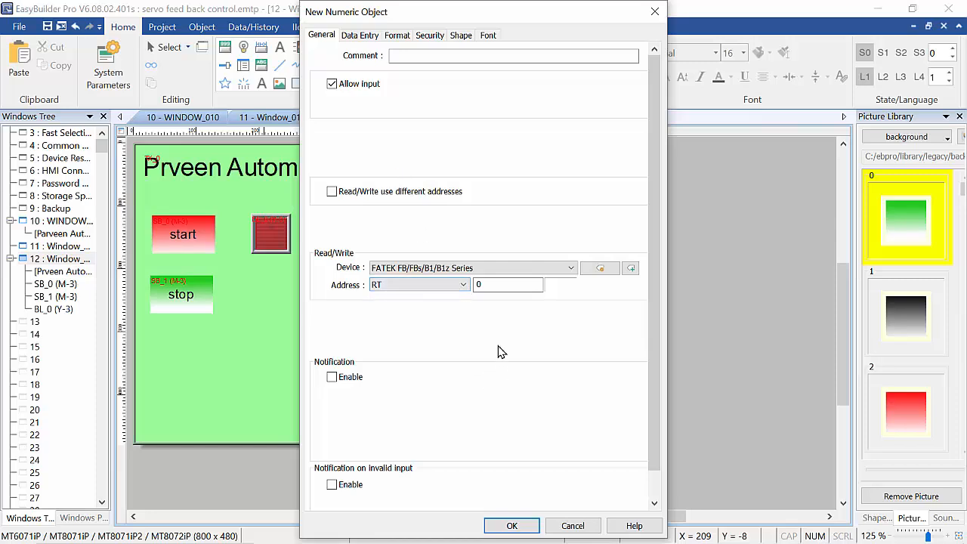
click(490, 285)
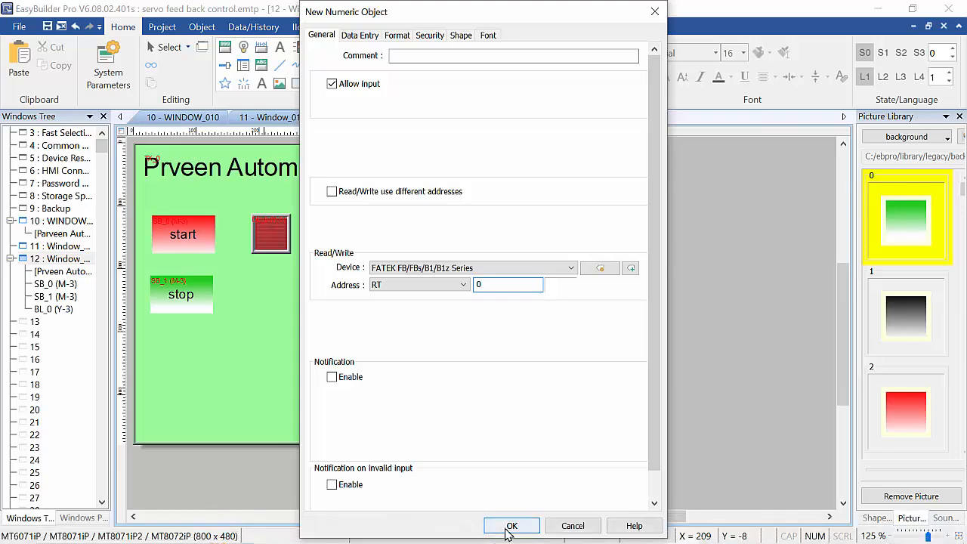
click(509, 527)
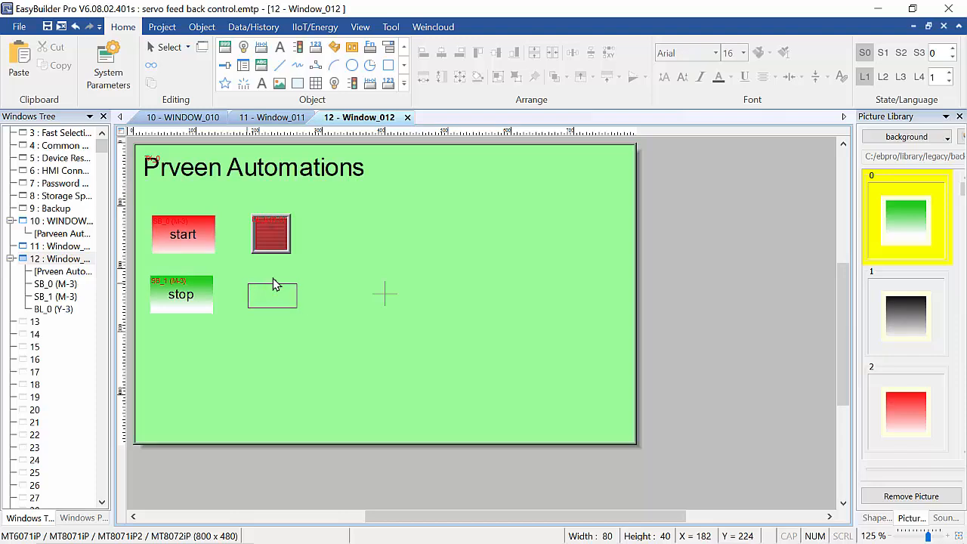
click(330, 220)
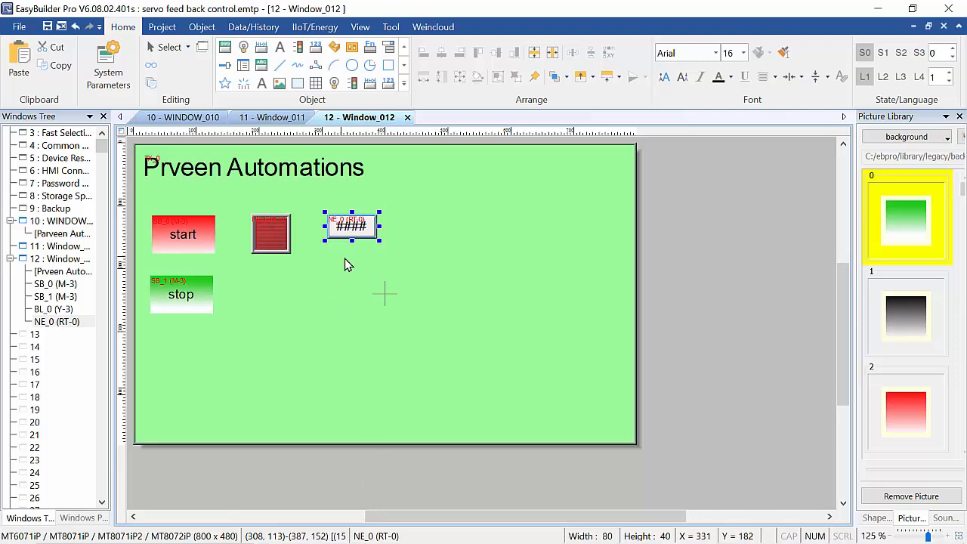
click(377, 450)
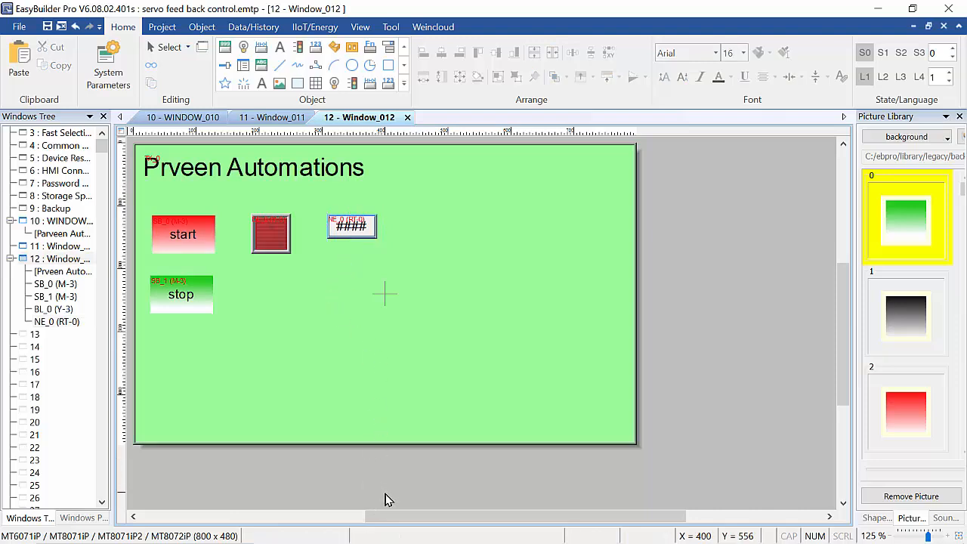
Paste a copy of the numeric object beside the original and align it at about X 413, Y 112
key(ctrl+v)
drag(372, 237, 427, 230)
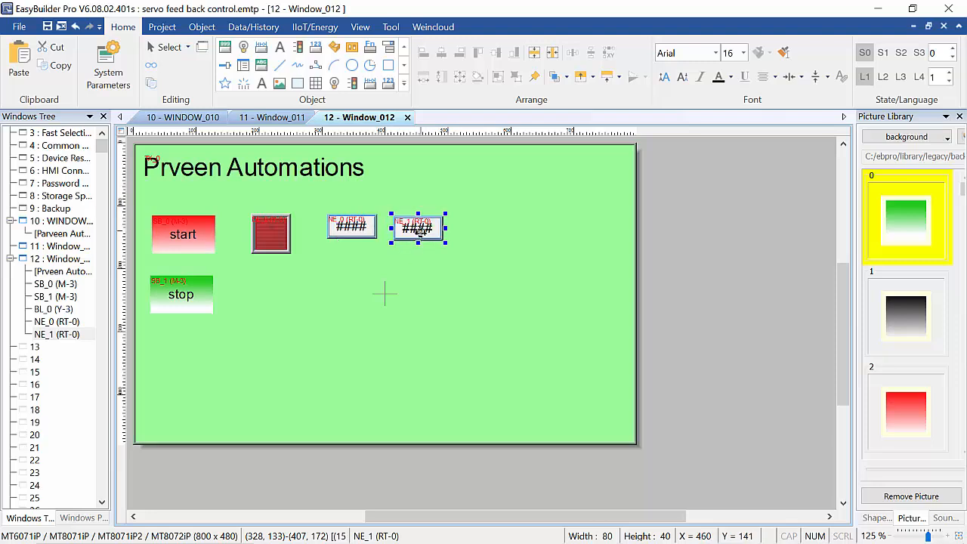
click(416, 285)
click(426, 237)
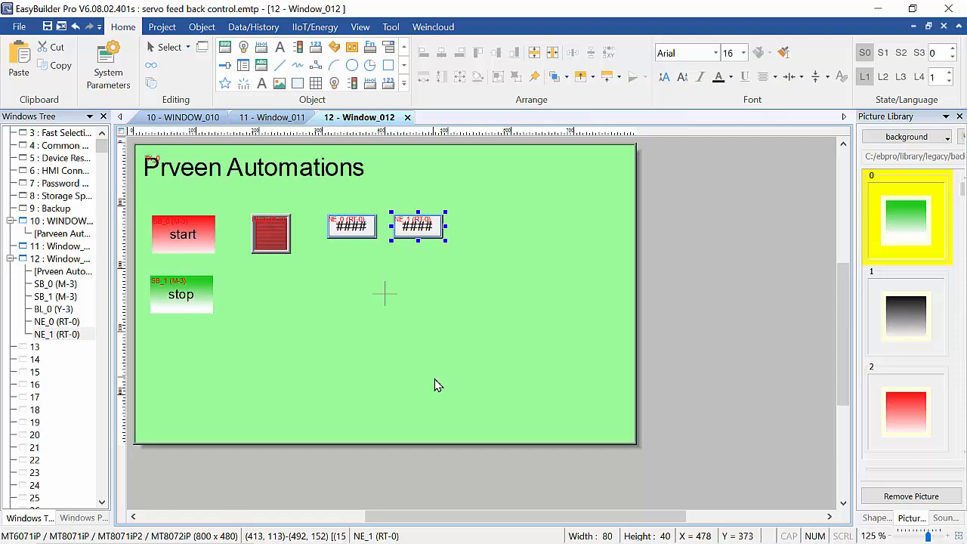
key(Up)
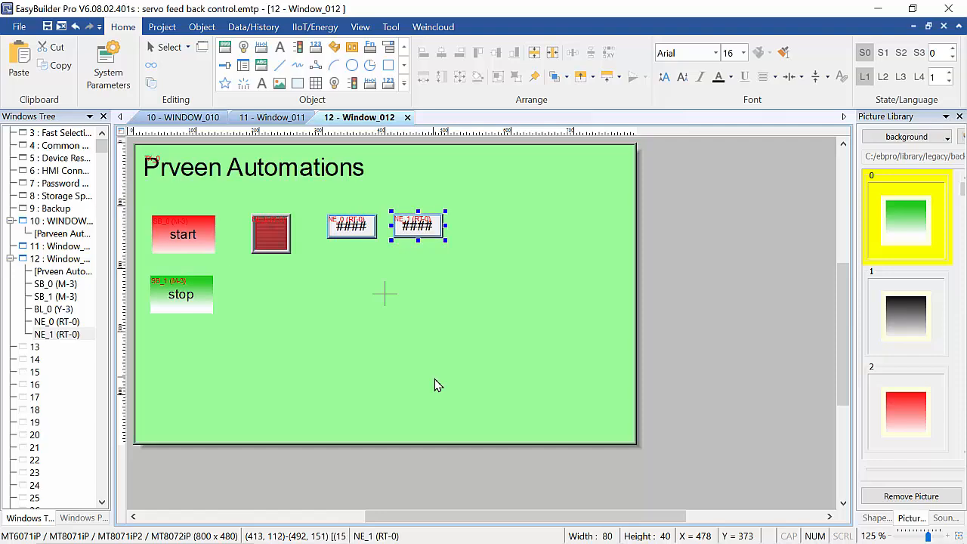
Set the read/write address of the copied numeric object to D 3
double_click(414, 227)
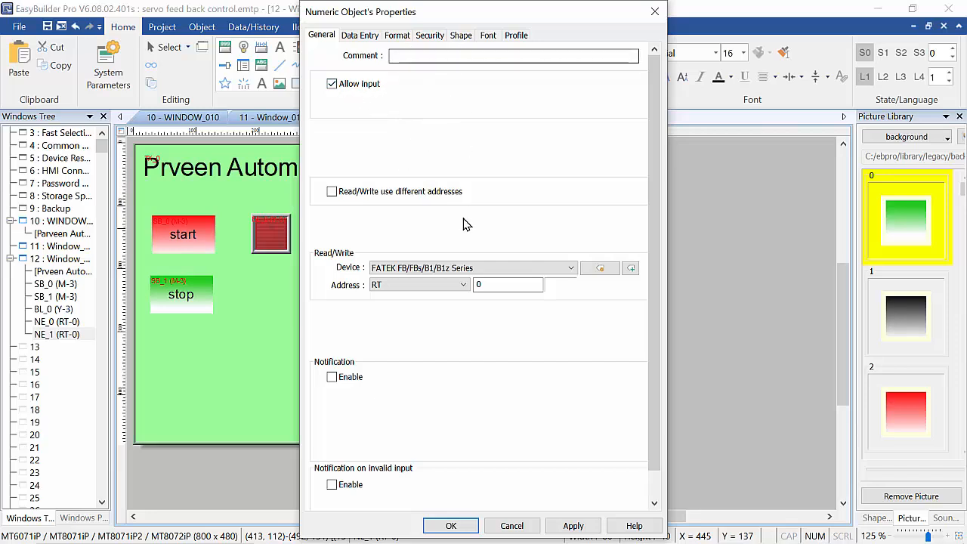
click(464, 285)
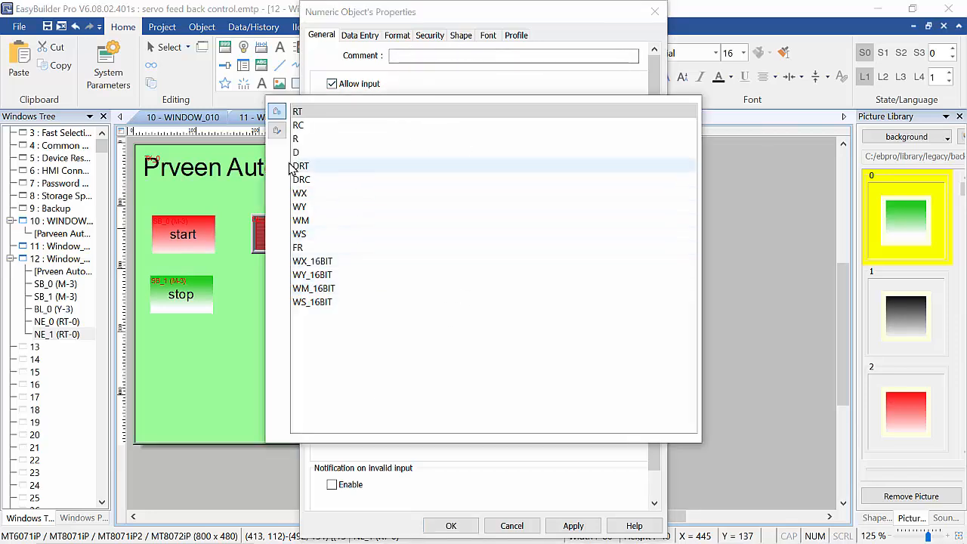
click(300, 154)
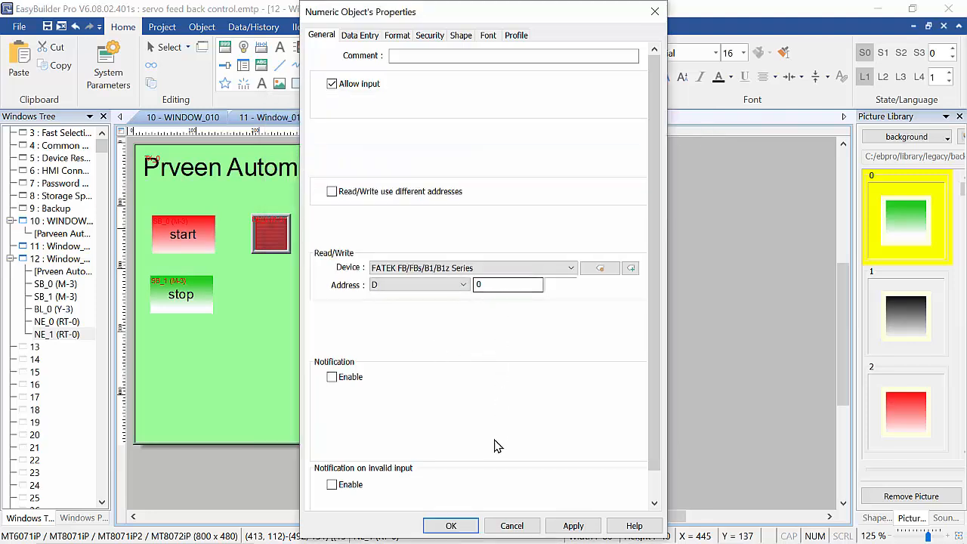
click(479, 284)
text(3)
click(451, 524)
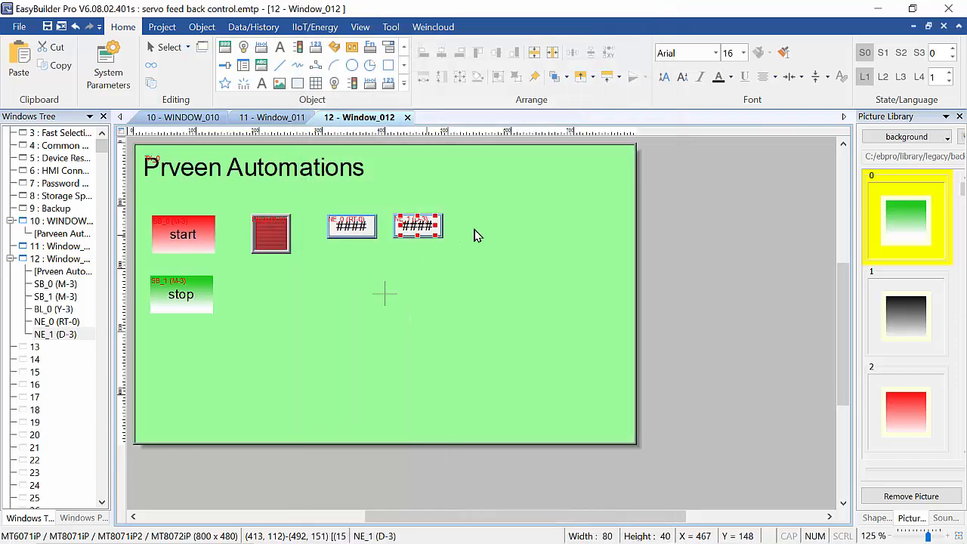
click(576, 391)
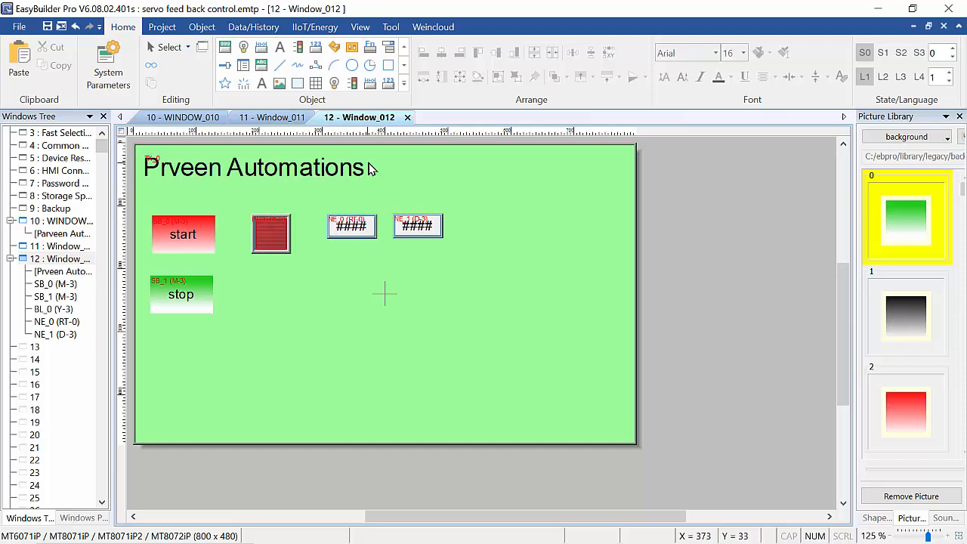
Add a function key changing the full screen to 10. WINDOW_010, with comment "first page" and label "1-page", at about X 20, Y 413
click(371, 48)
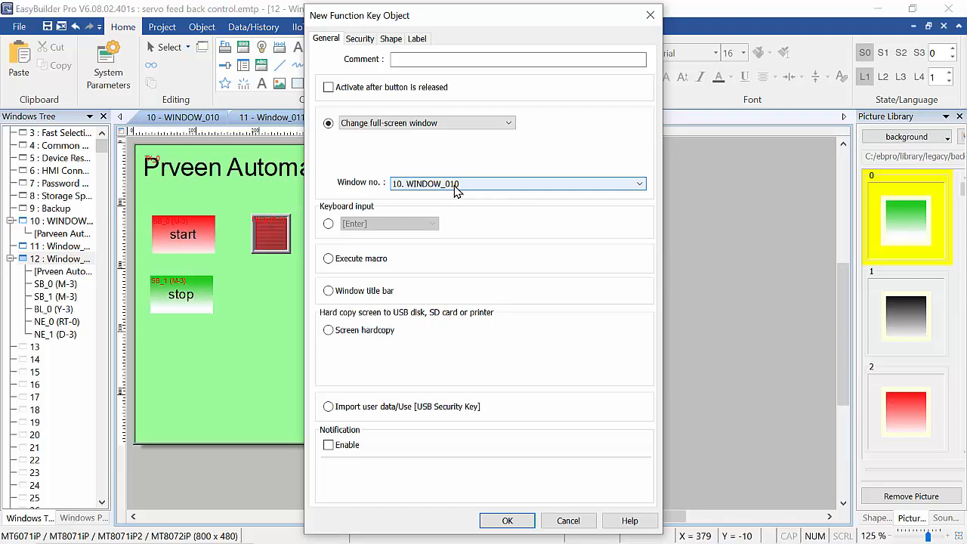
click(431, 60)
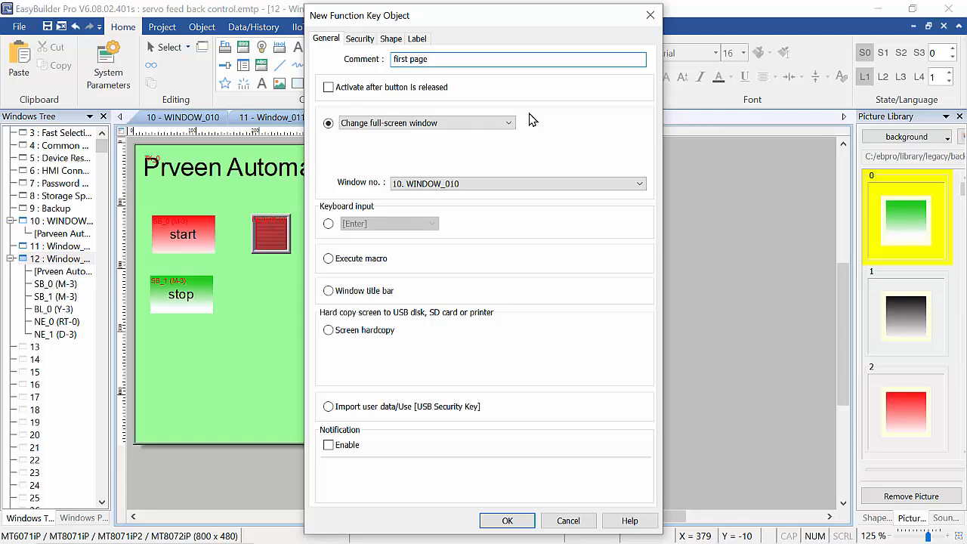
click(390, 40)
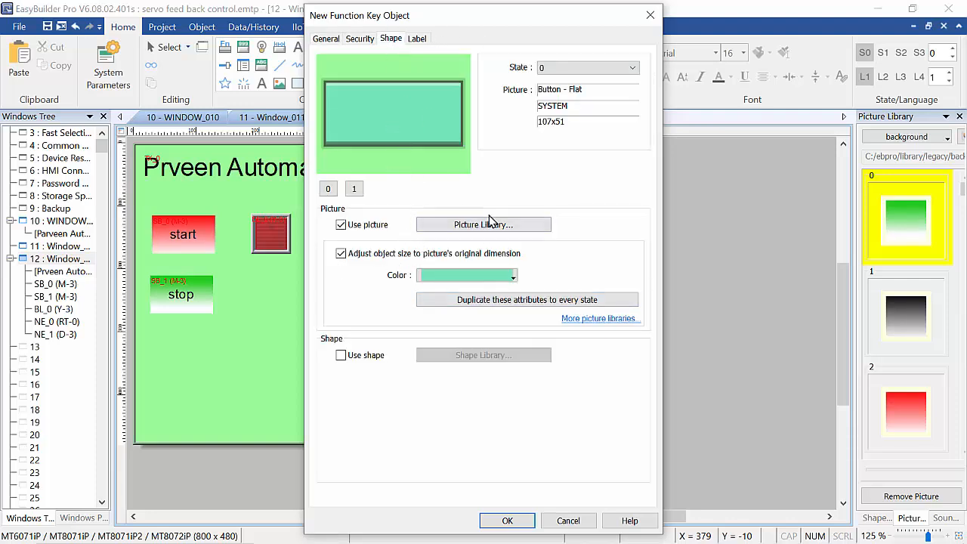
click(417, 39)
click(327, 64)
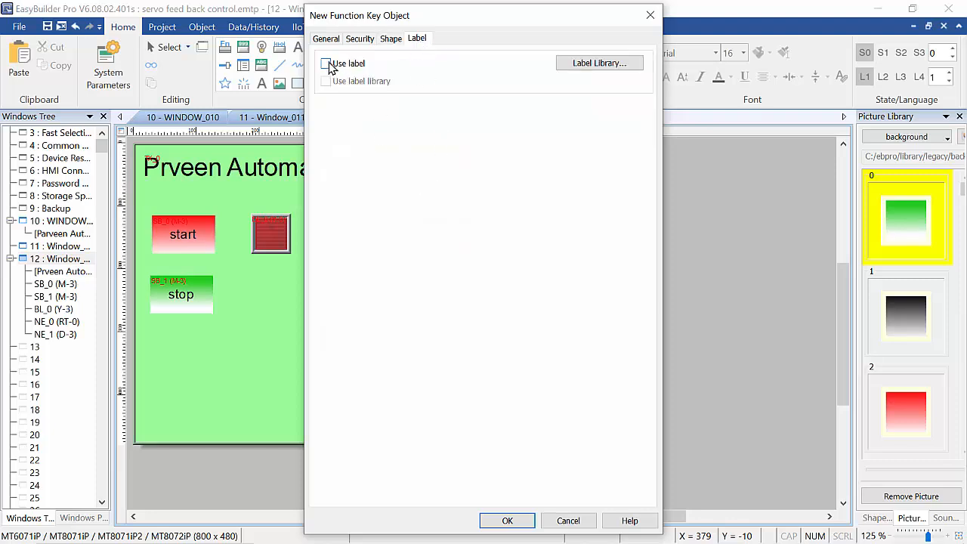
click(372, 178)
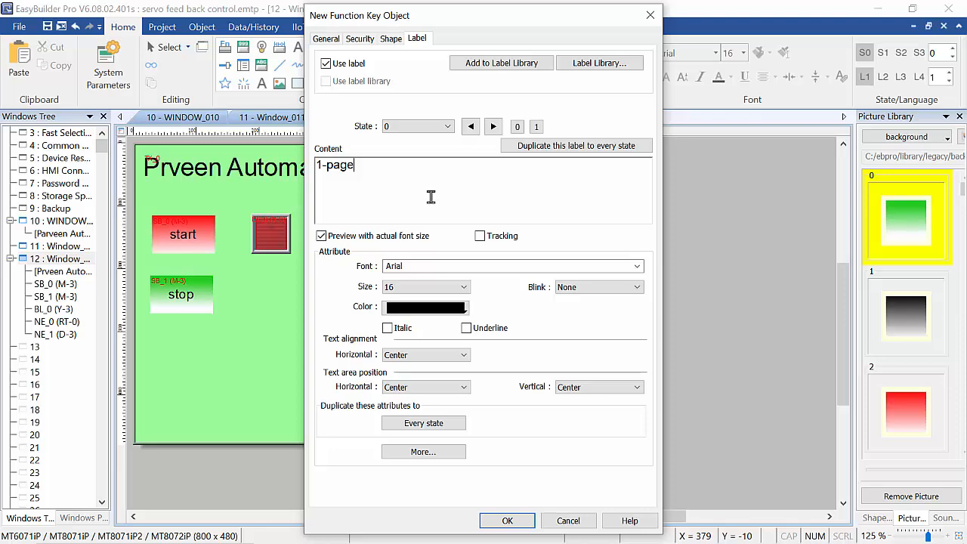
click(513, 525)
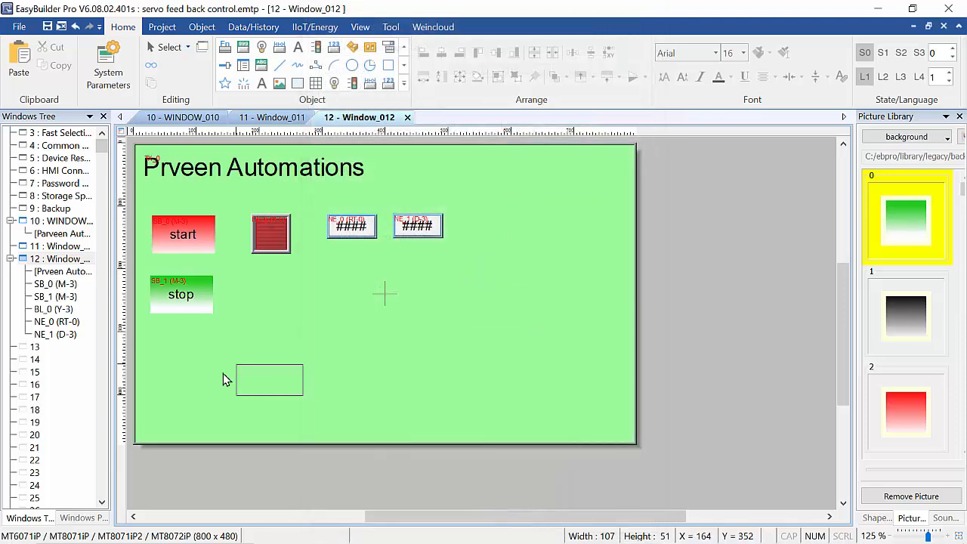
click(146, 410)
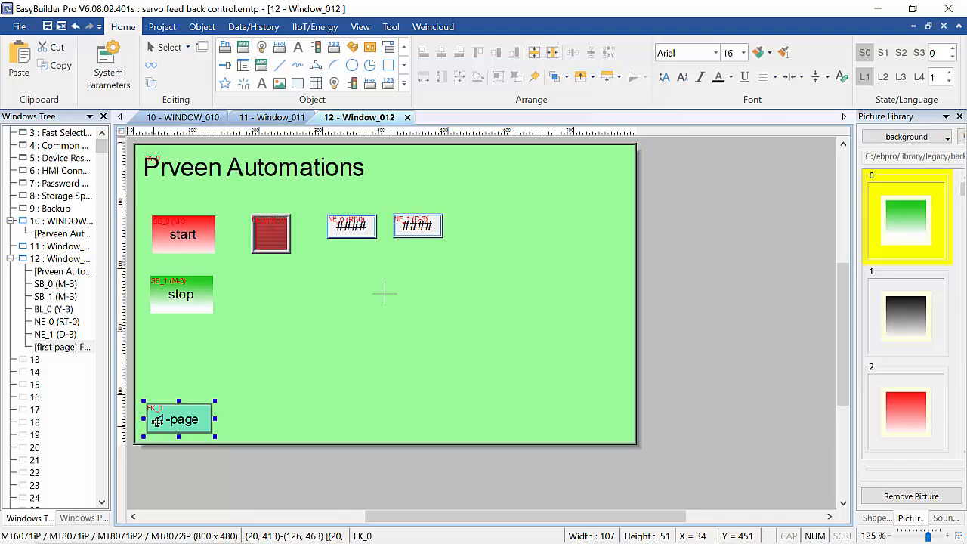
Change the function key's label text to "page-1"
double_click(178, 419)
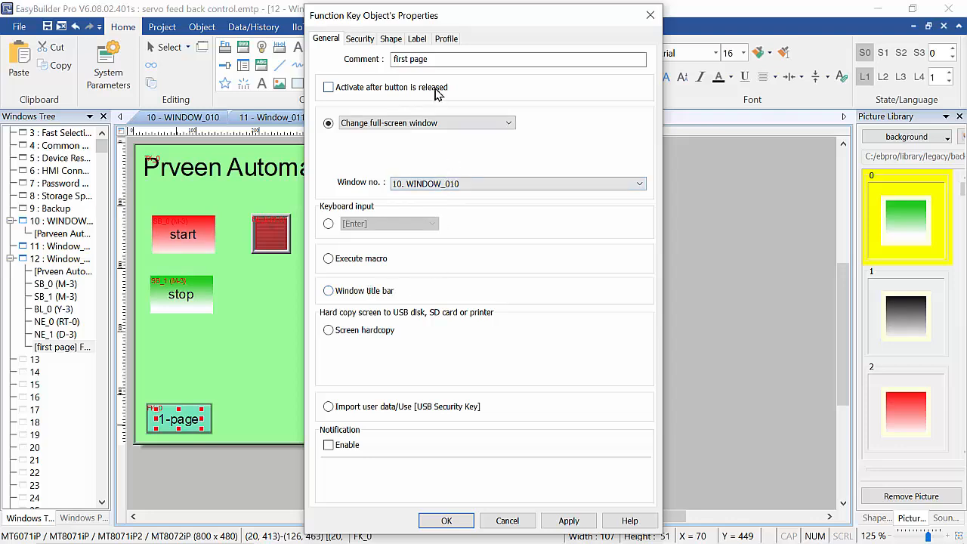
click(417, 38)
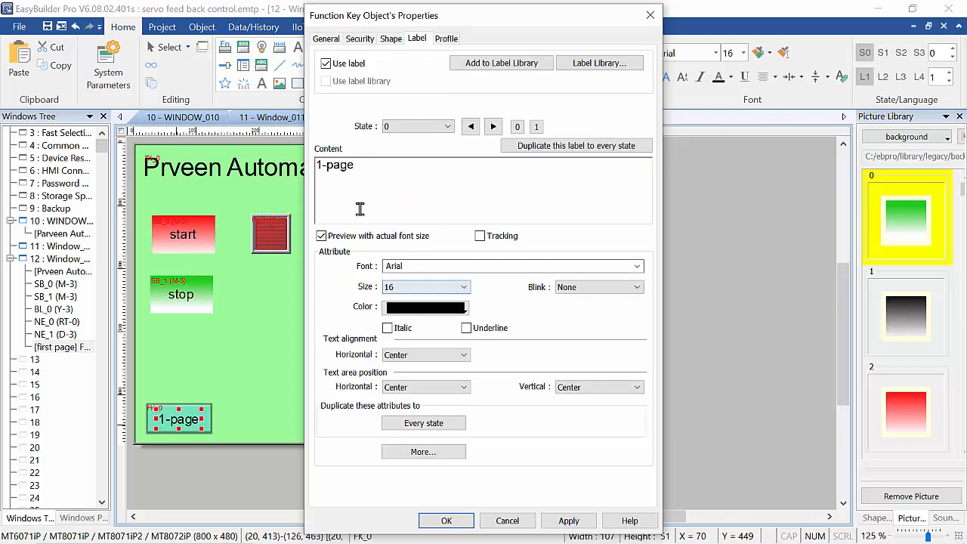
drag(363, 166, 316, 165)
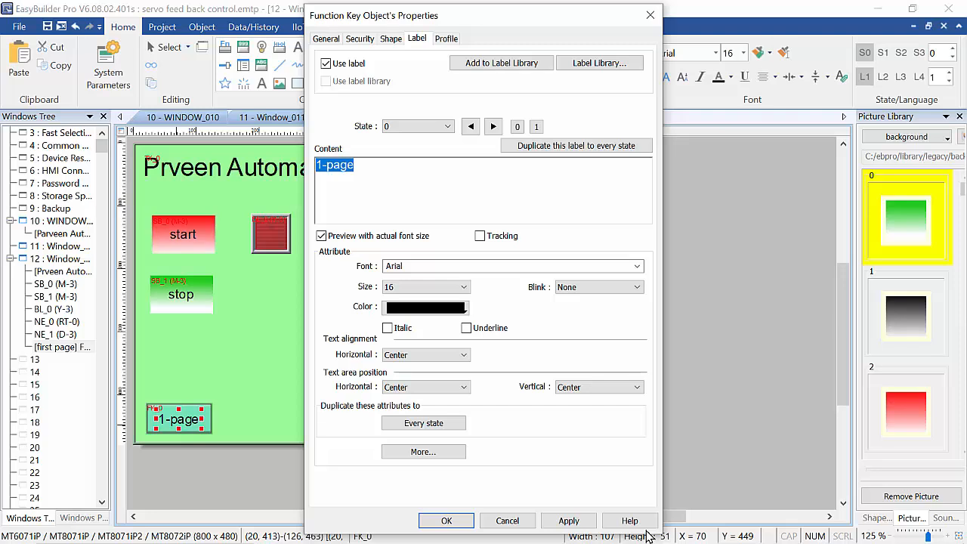
text(p)
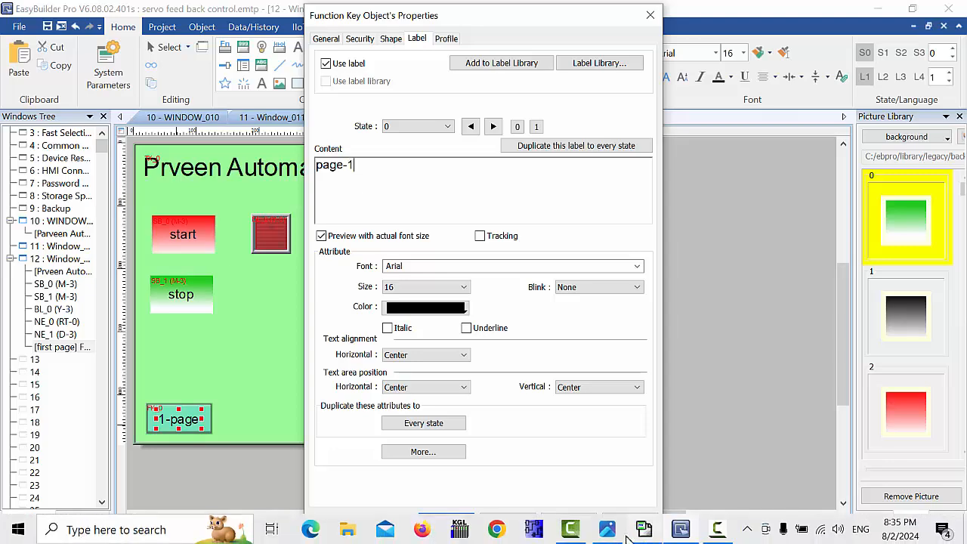
click(447, 521)
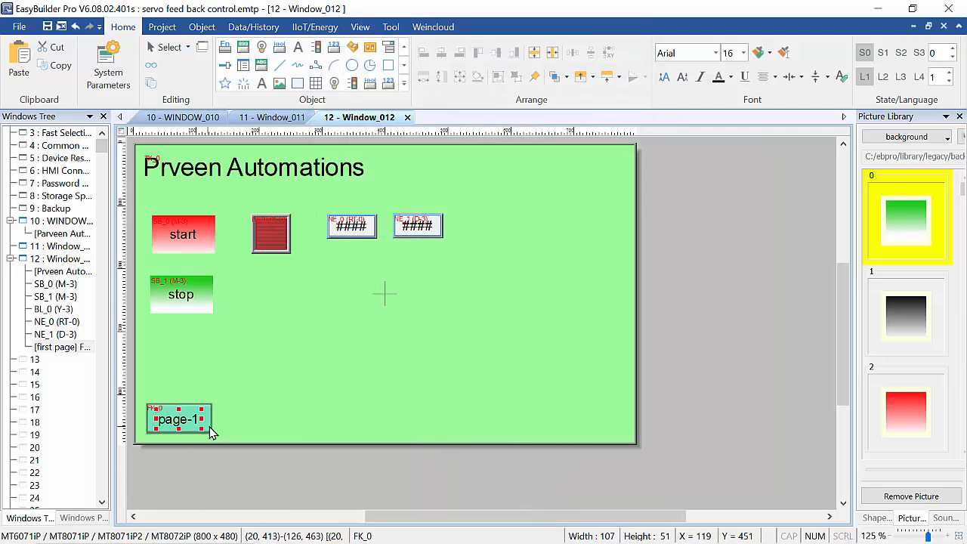
click(243, 423)
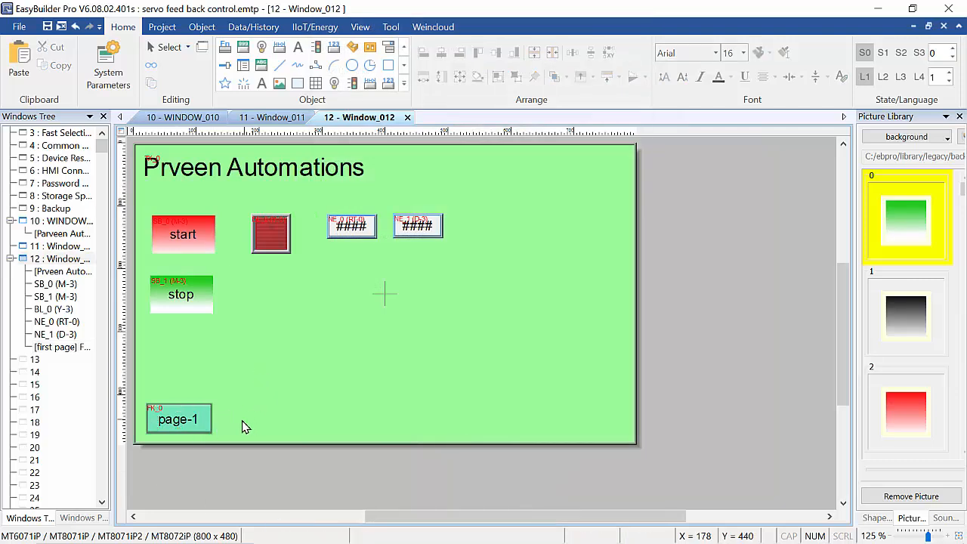
Try to copy all objects of window 12 into window 11, and delete the pasted numeric object
click(164, 416)
click(443, 429)
key(ctrl+a)
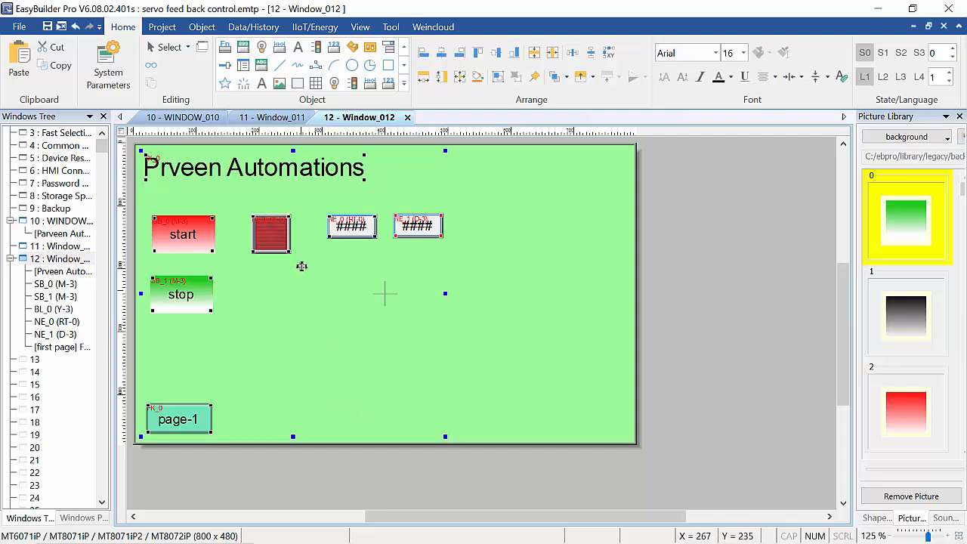
click(280, 117)
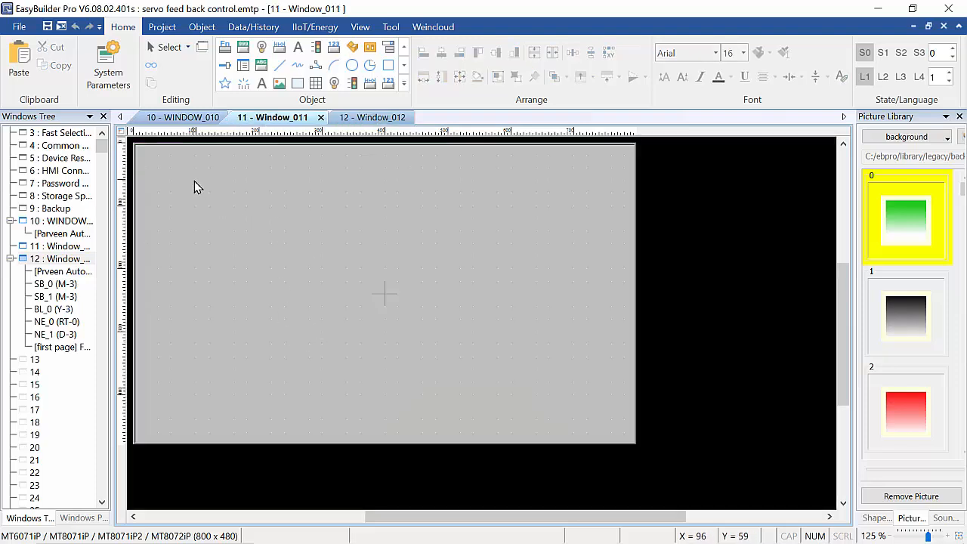
right_click(217, 183)
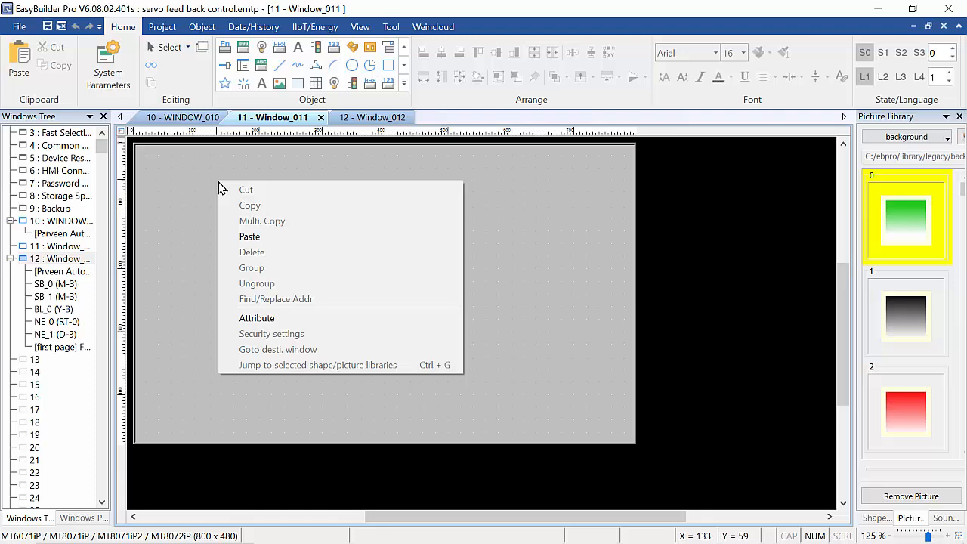
click(266, 238)
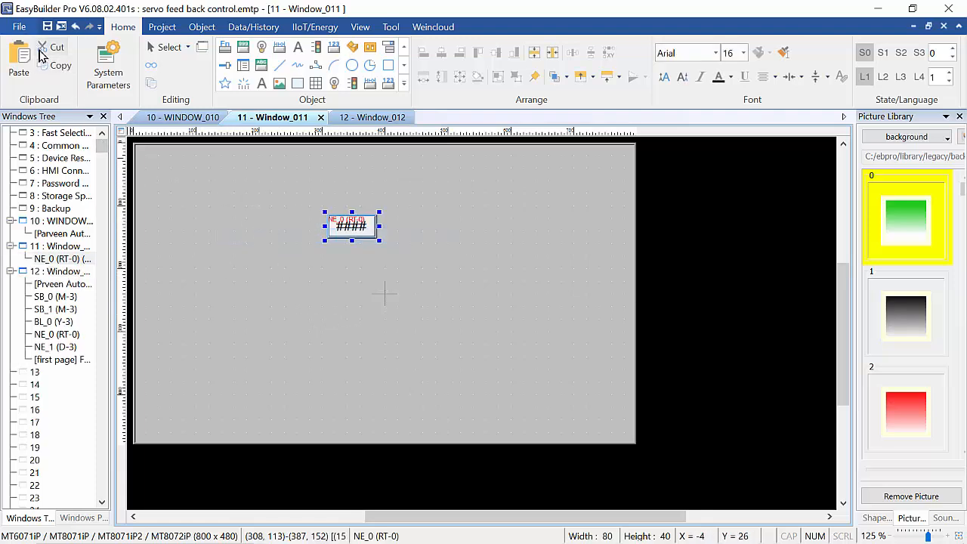
click(353, 230)
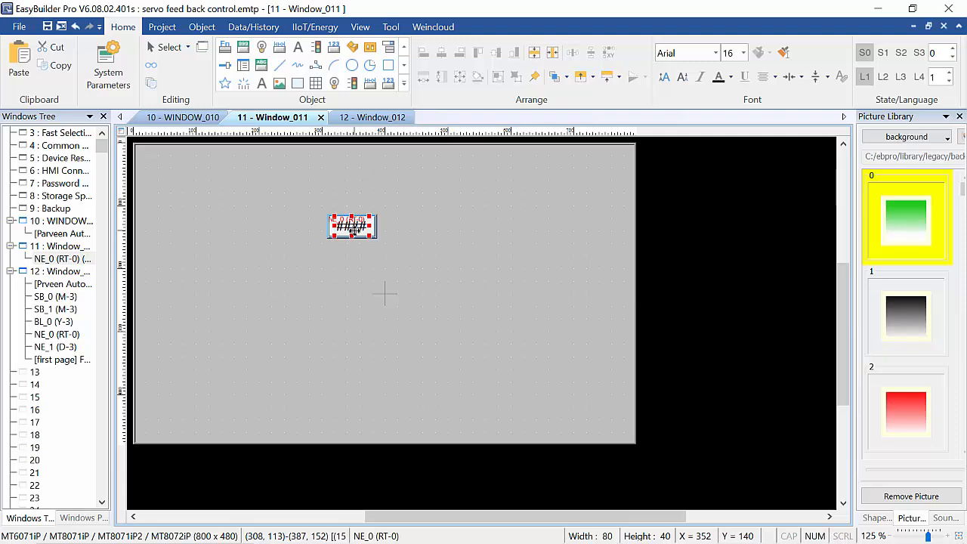
key(Delete)
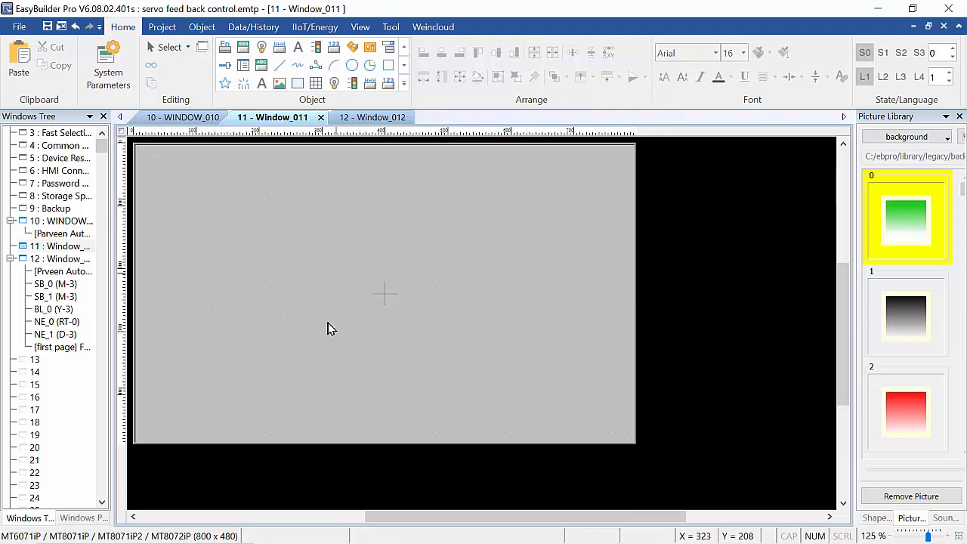
Copy all objects of window 12 and paste them into window 11
click(375, 118)
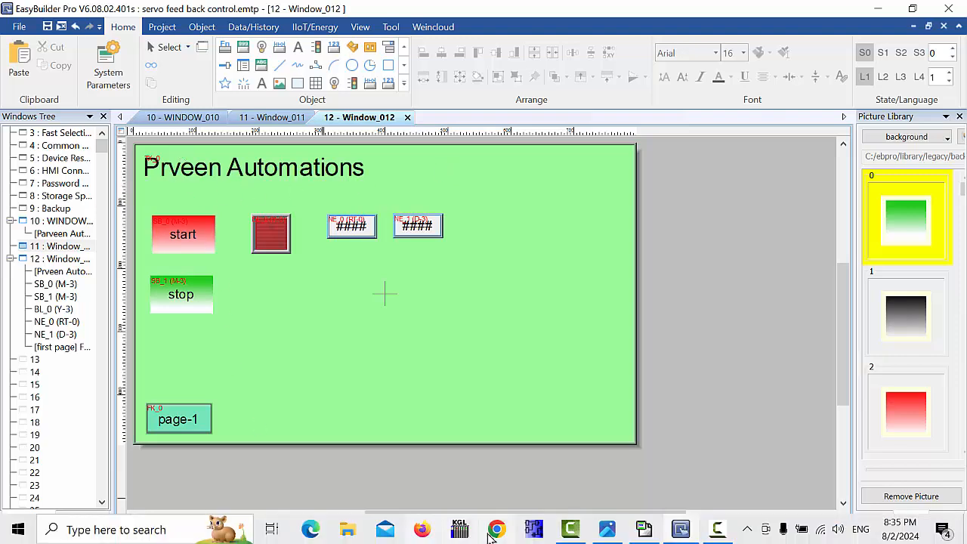
key(ctrl+a)
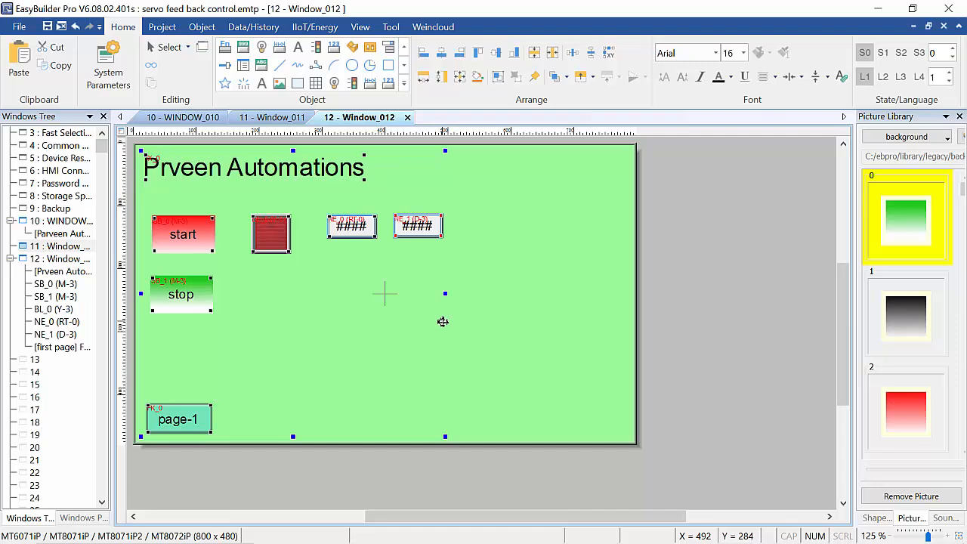
click(281, 119)
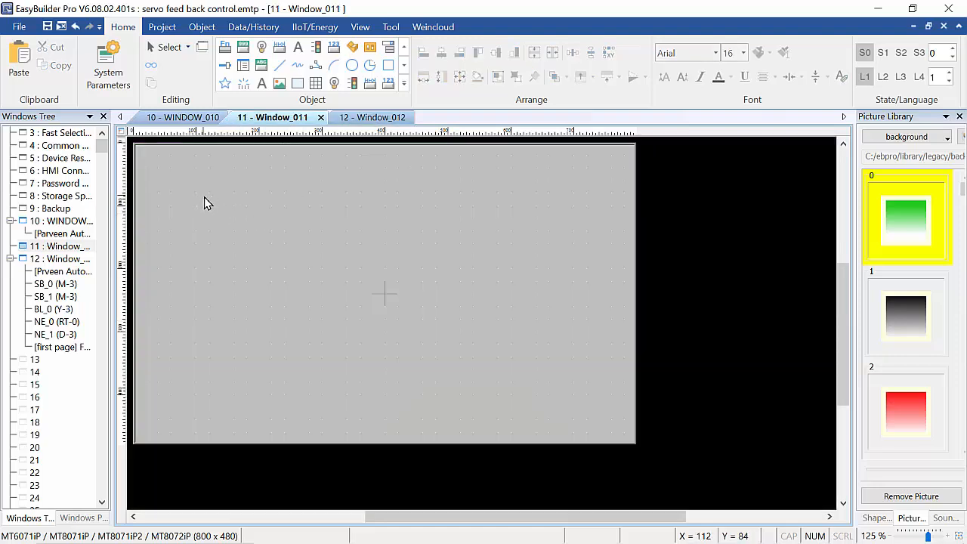
key(ctrl+v)
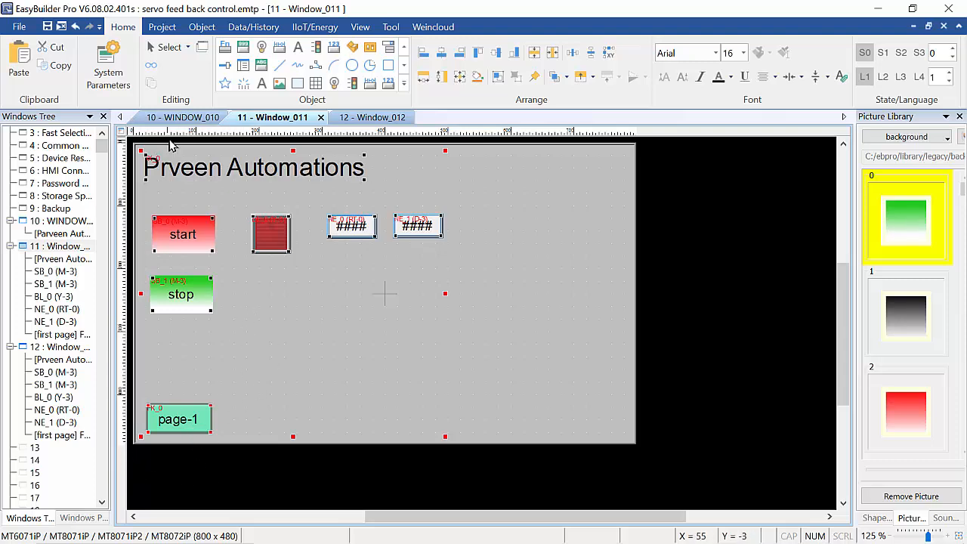
Paste the copied objects into window 10 as well, and delete the duplicate black title text there
click(184, 117)
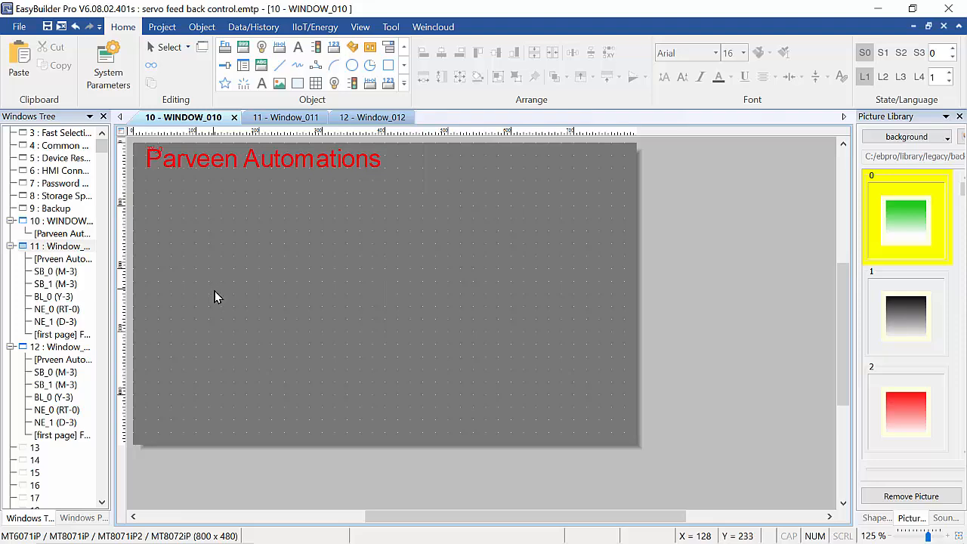
key(ctrl+v)
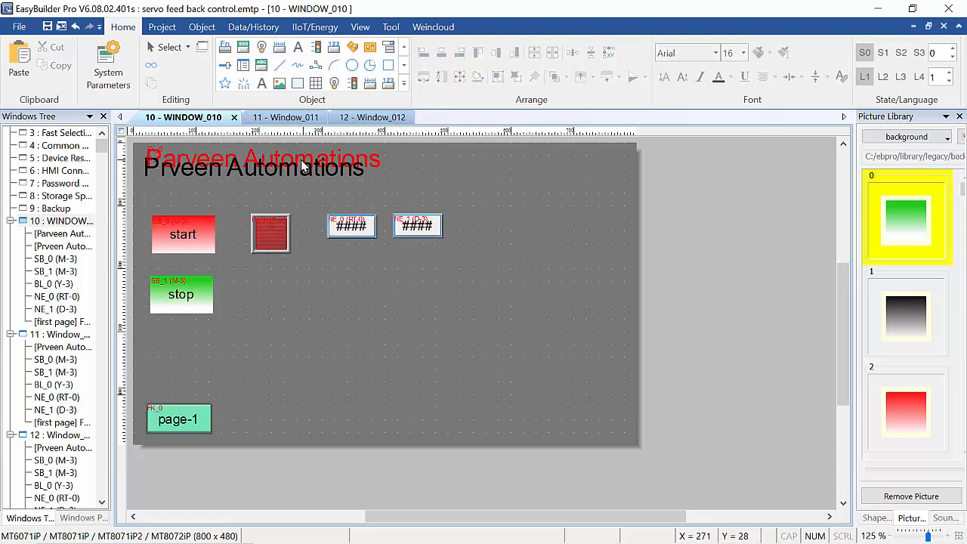
click(291, 162)
key(Delete)
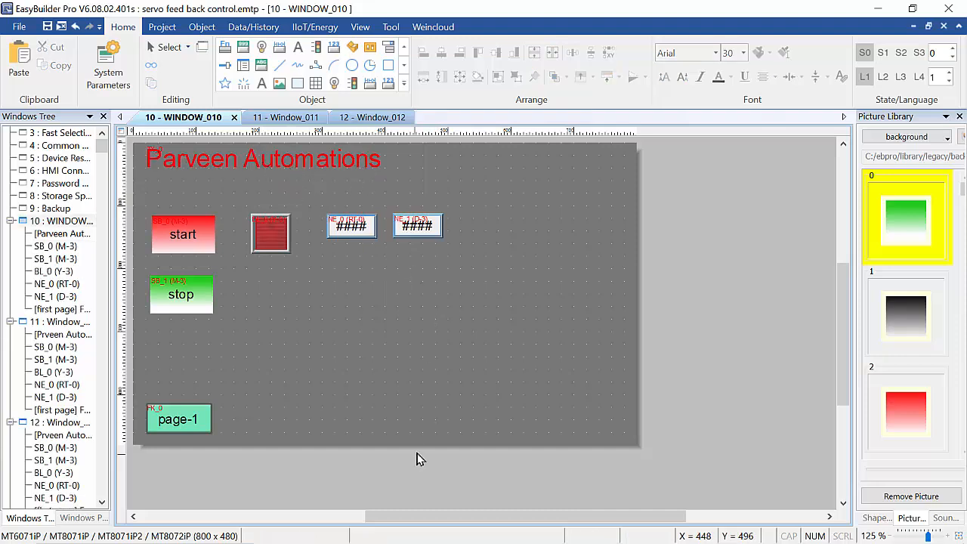
Set the function key in window 10 to change to 11. Window_011 and label it "page-2"
double_click(177, 424)
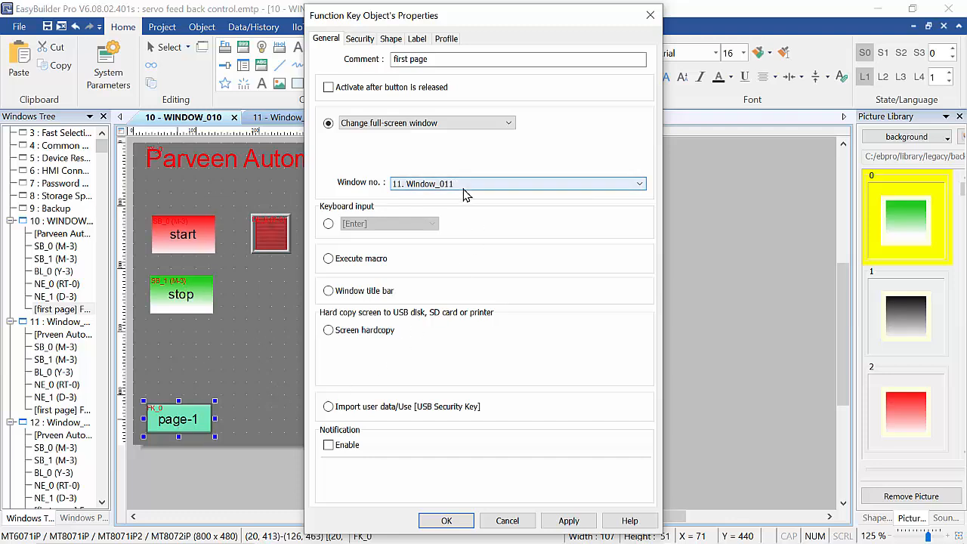
click(417, 39)
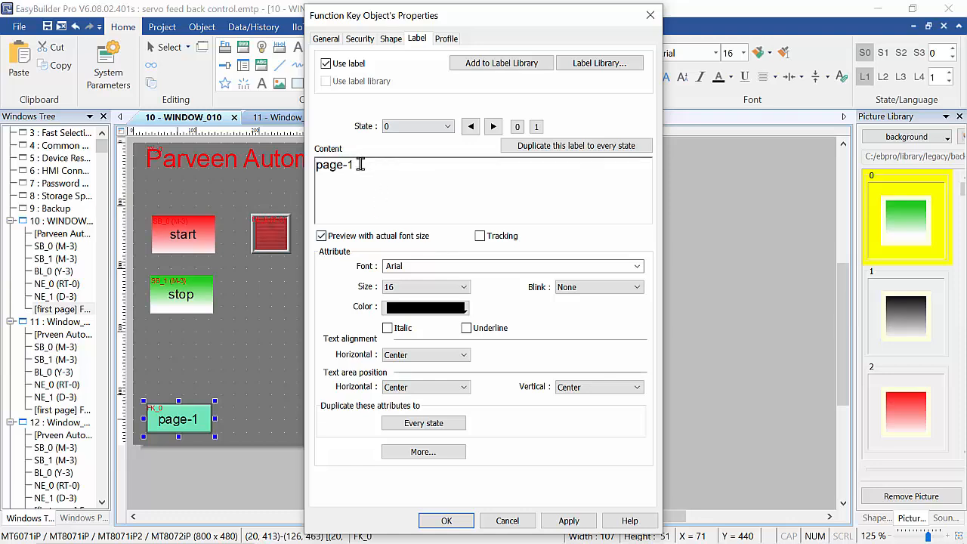
click(361, 165)
click(447, 521)
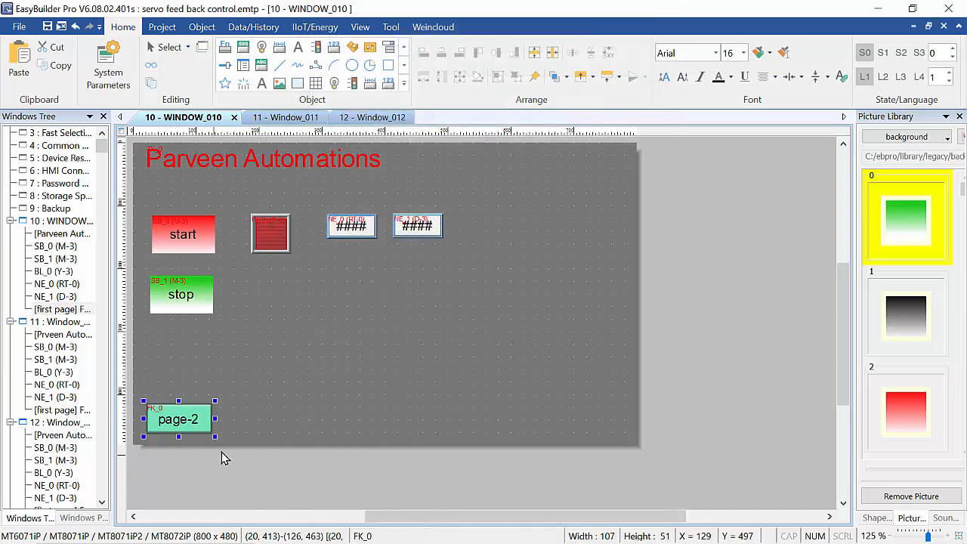
Label the function key in window 11 "page-3" and make it change the full screen to 12. Window_012
click(281, 118)
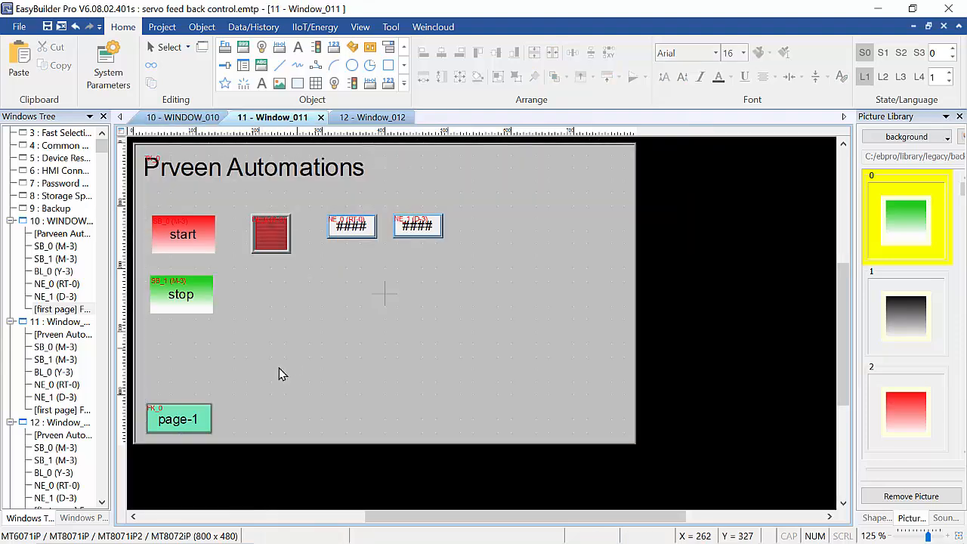
double_click(182, 420)
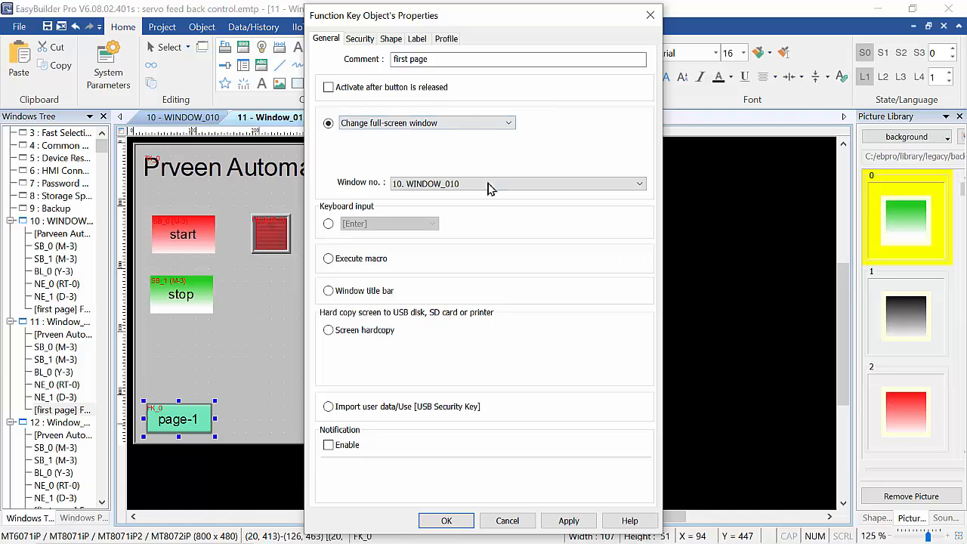
click(417, 38)
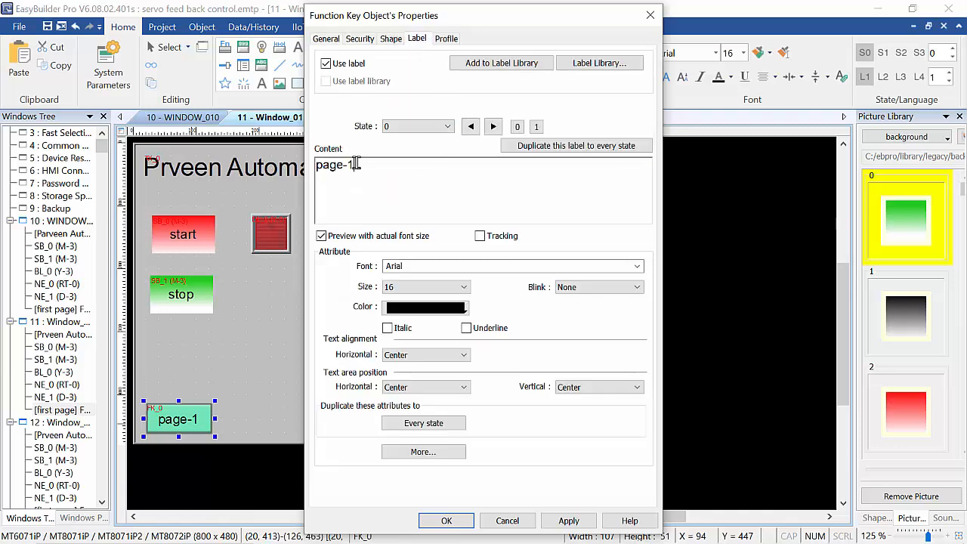
key(BackSpace)
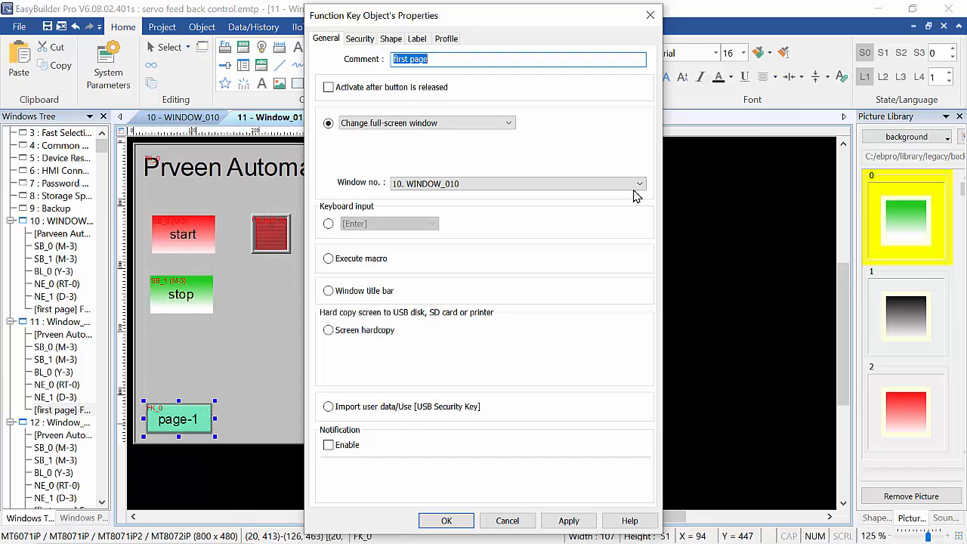
click(592, 184)
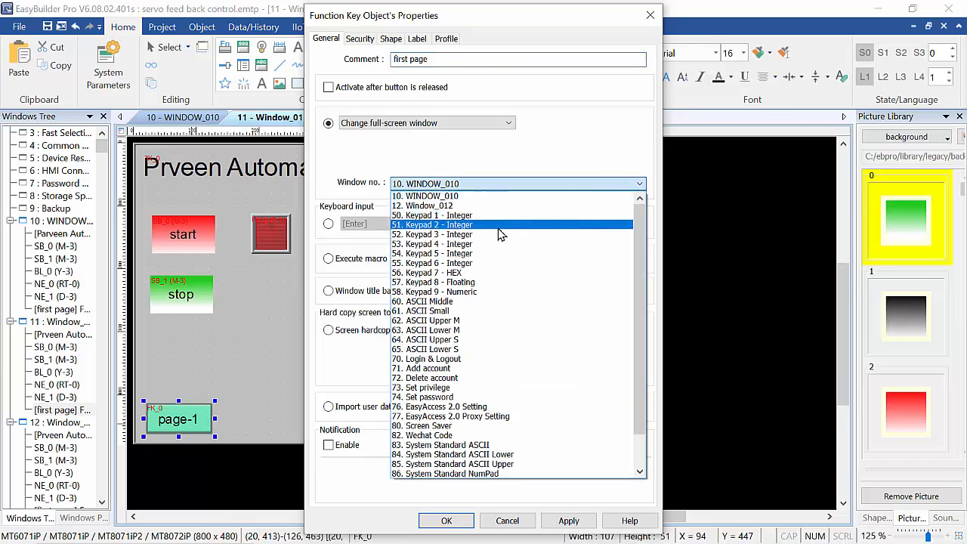
click(445, 212)
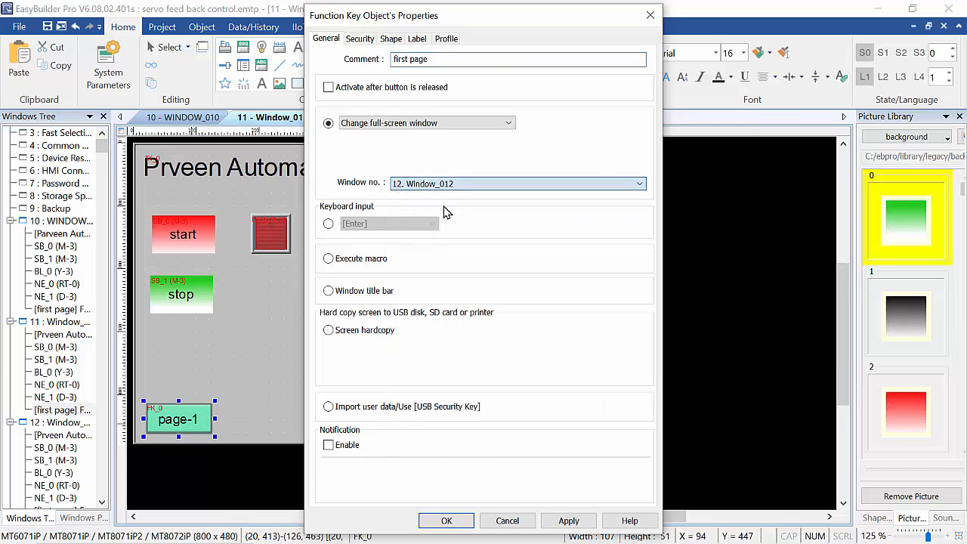
click(447, 521)
click(315, 338)
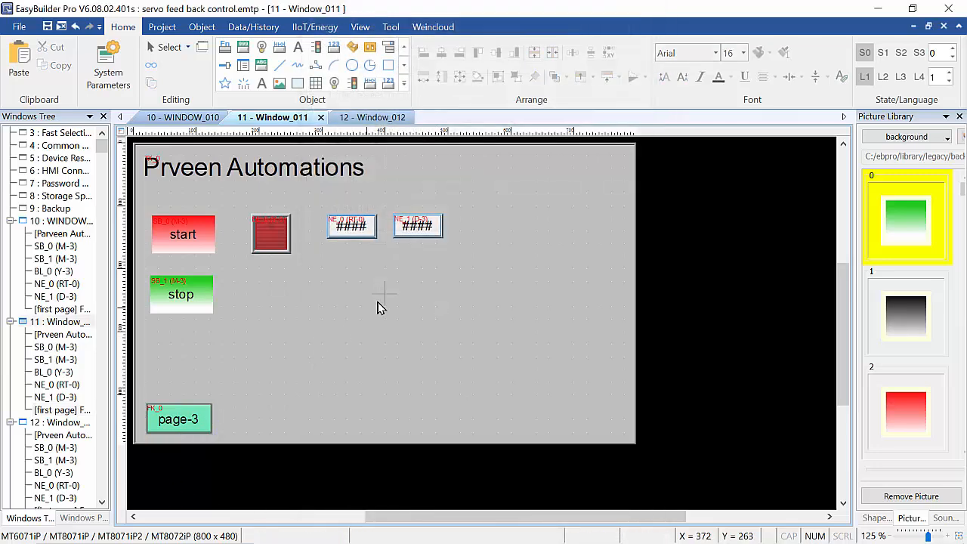
Check the target window of window 12's function key and the settings of the start button in window 10
click(384, 118)
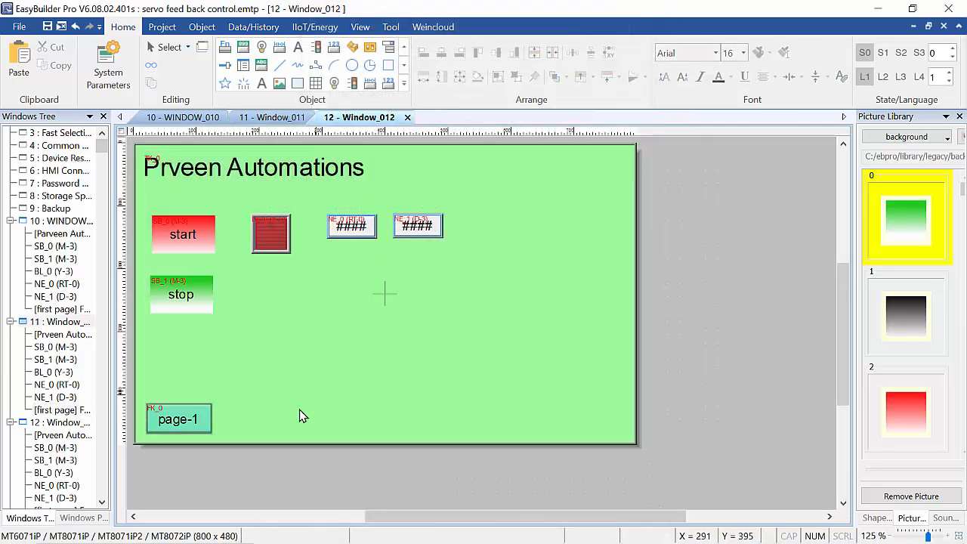
click(185, 428)
double_click(184, 428)
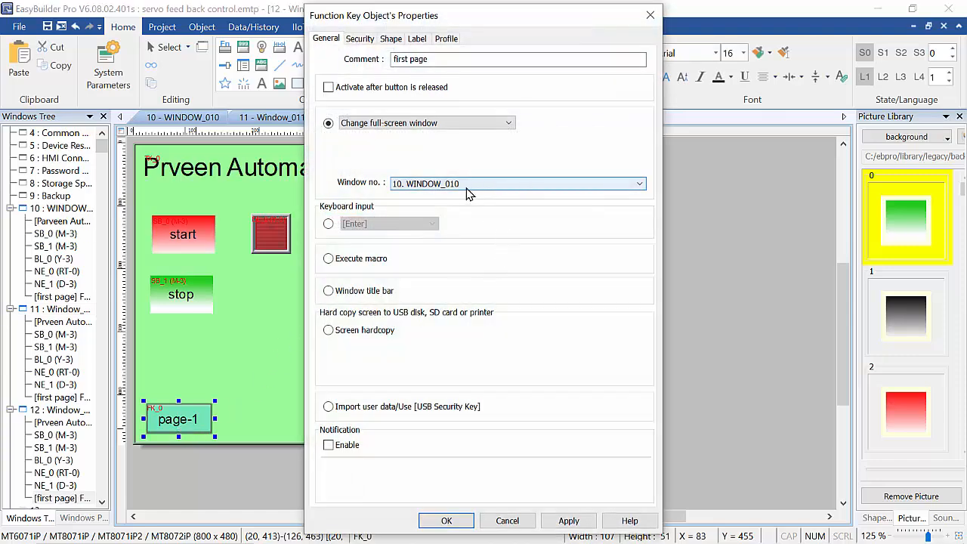
click(447, 520)
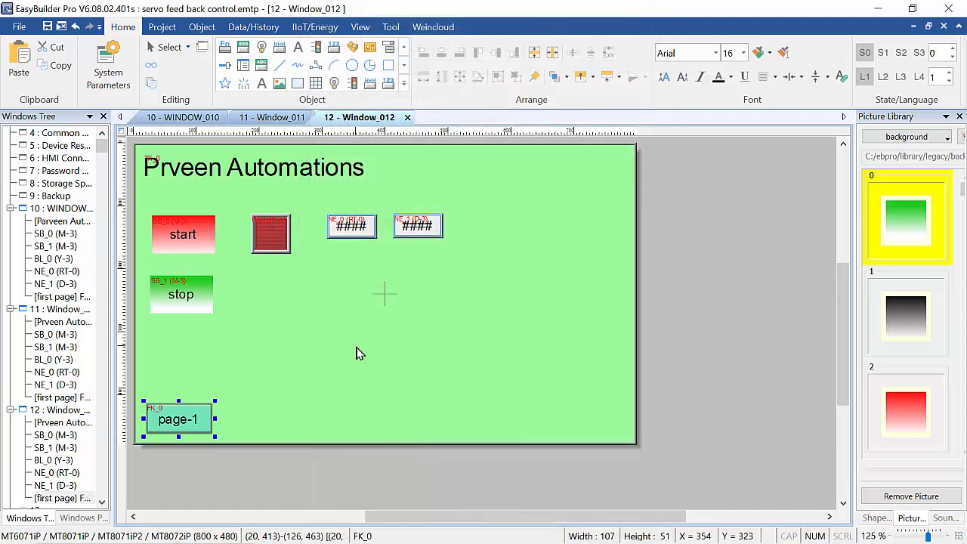
click(172, 117)
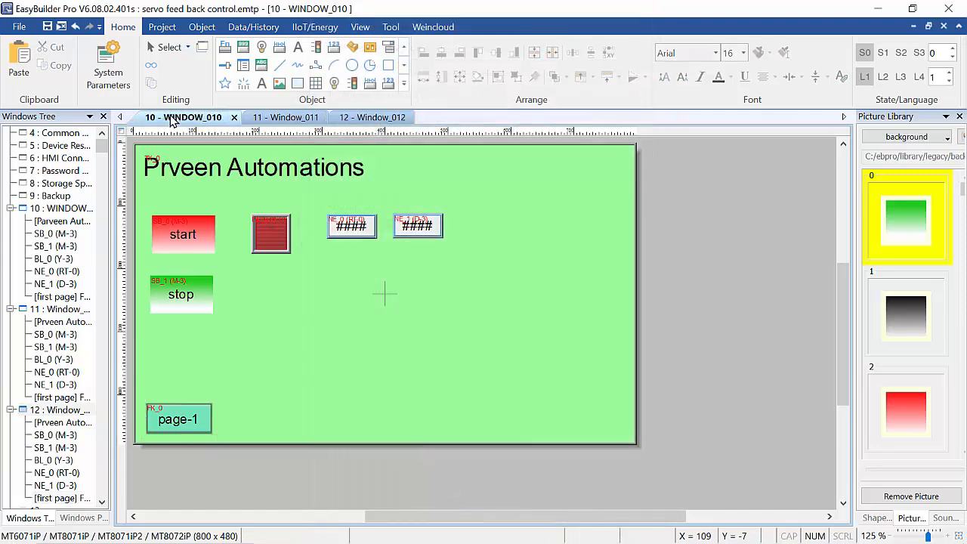
double_click(162, 242)
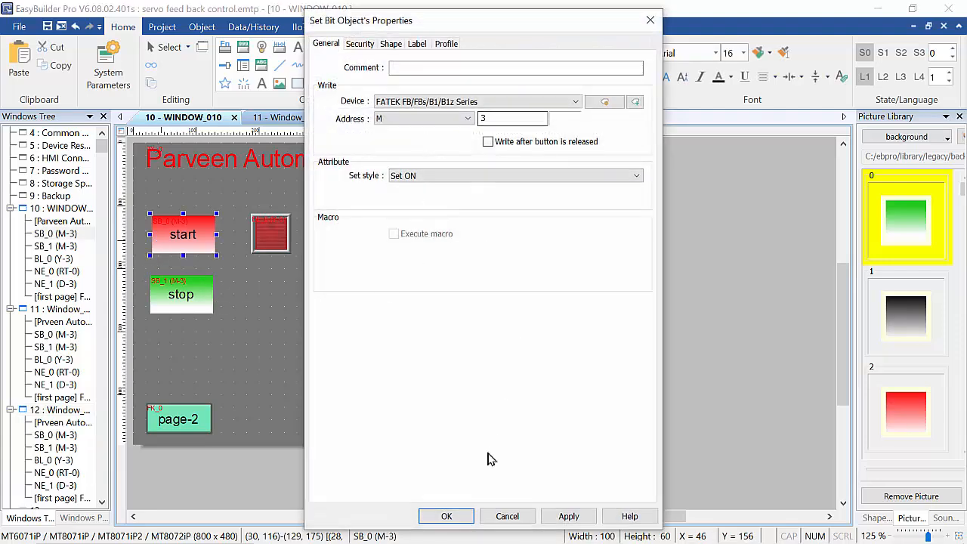
click(458, 516)
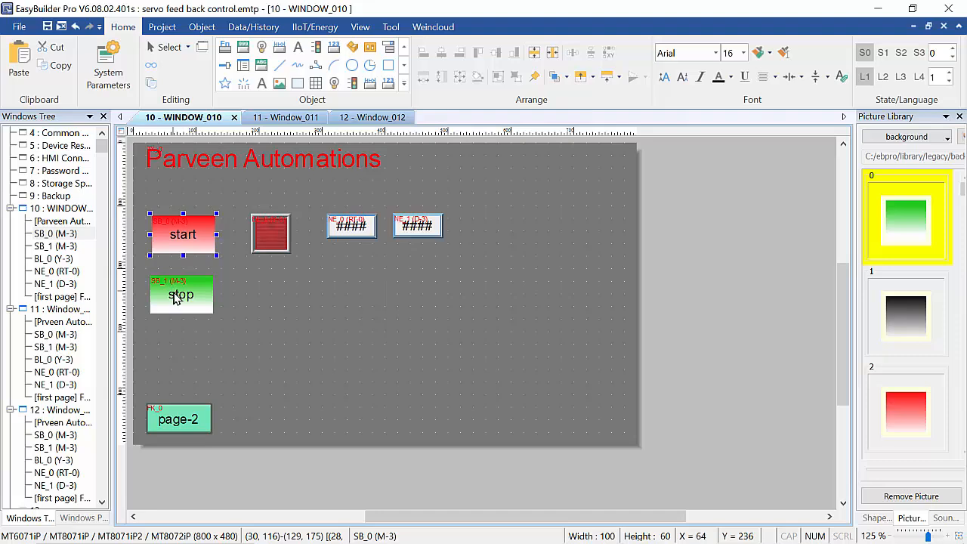
Change the set style of the stop button in window 10 to Set OFF
double_click(172, 293)
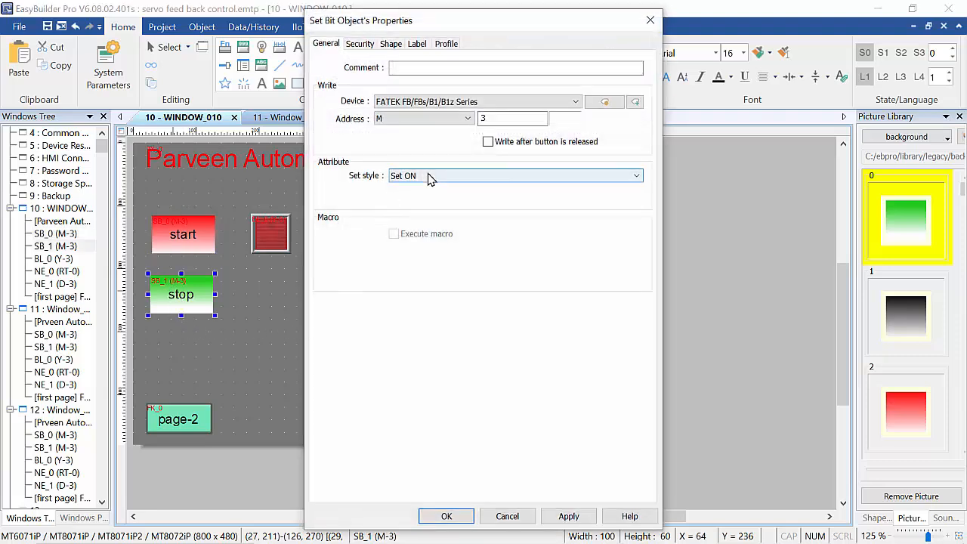
click(422, 182)
click(423, 198)
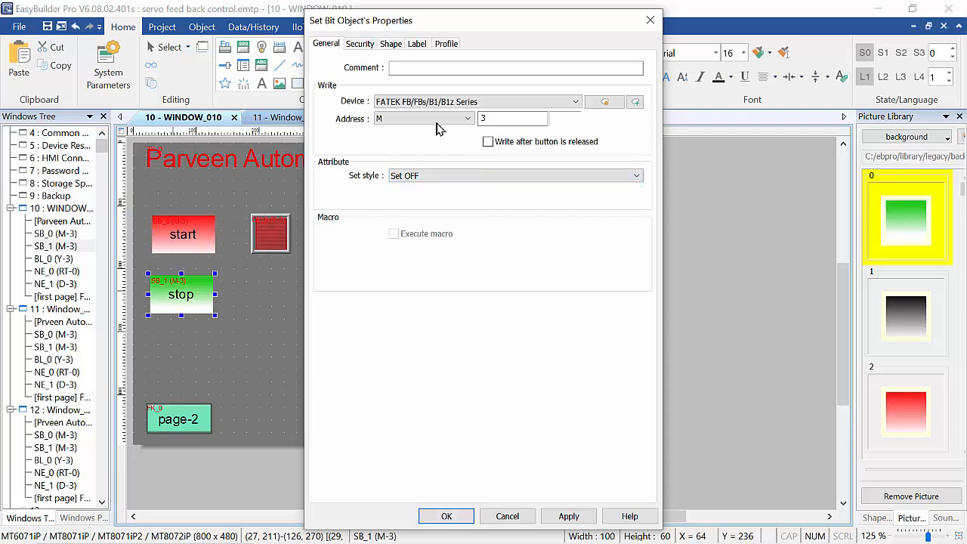
click(446, 516)
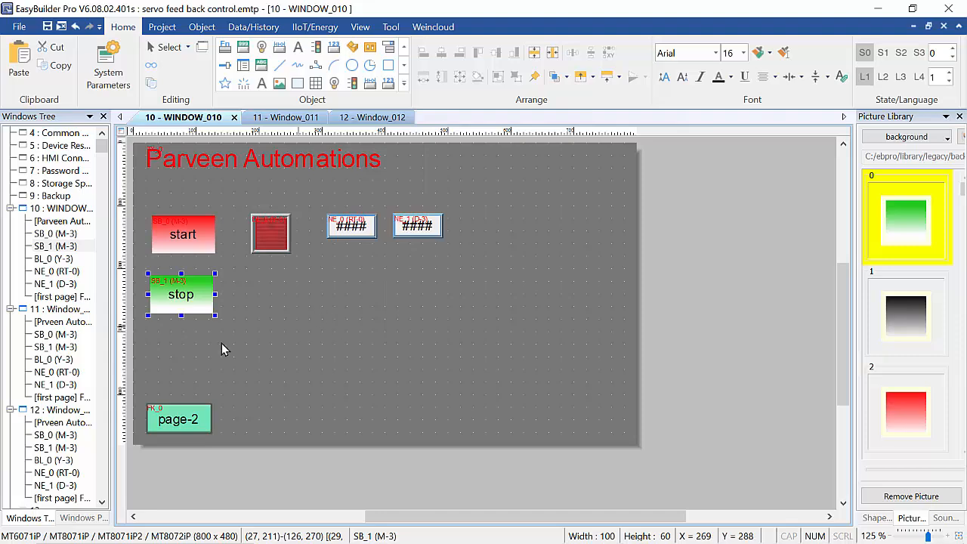
Review the start button and bit lamp settings in window 10, and set the start button's write address to M 0
double_click(189, 234)
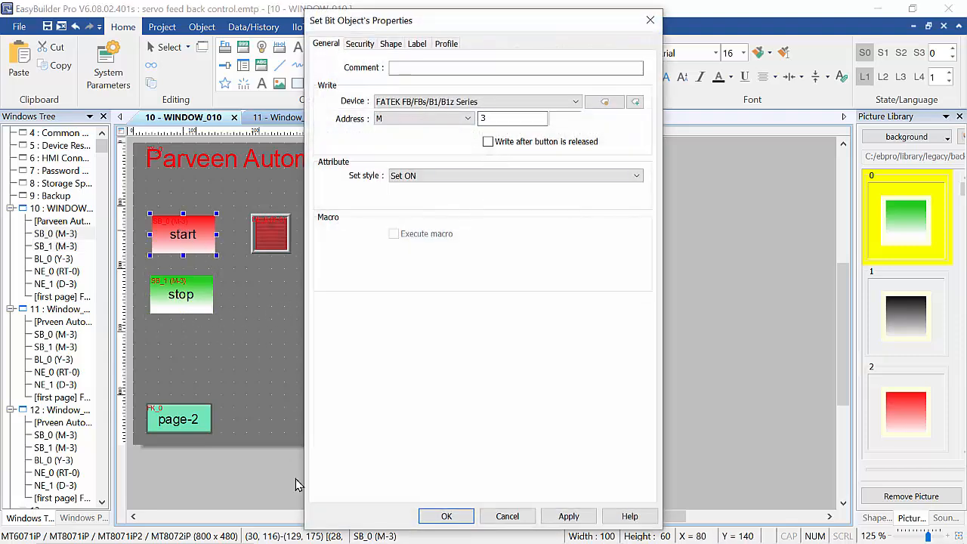
click(446, 516)
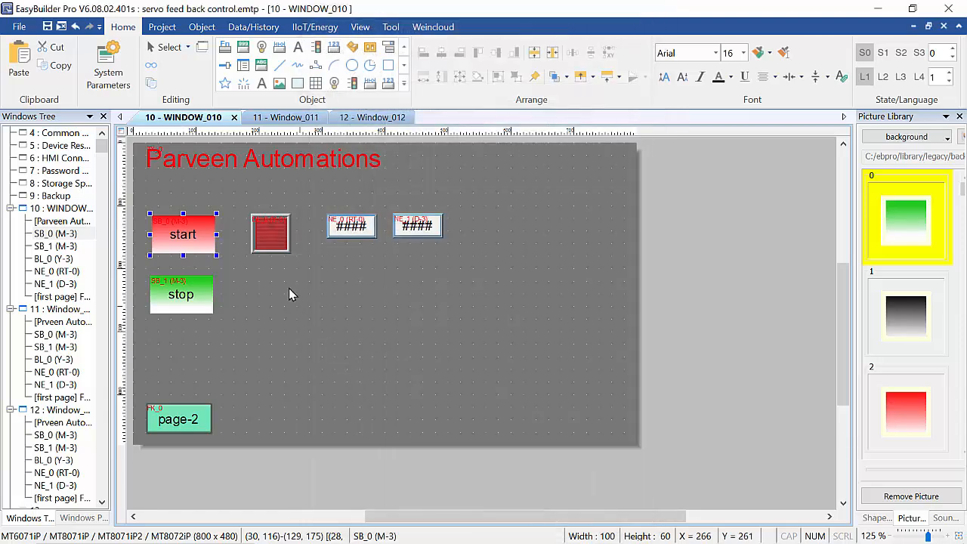
double_click(265, 247)
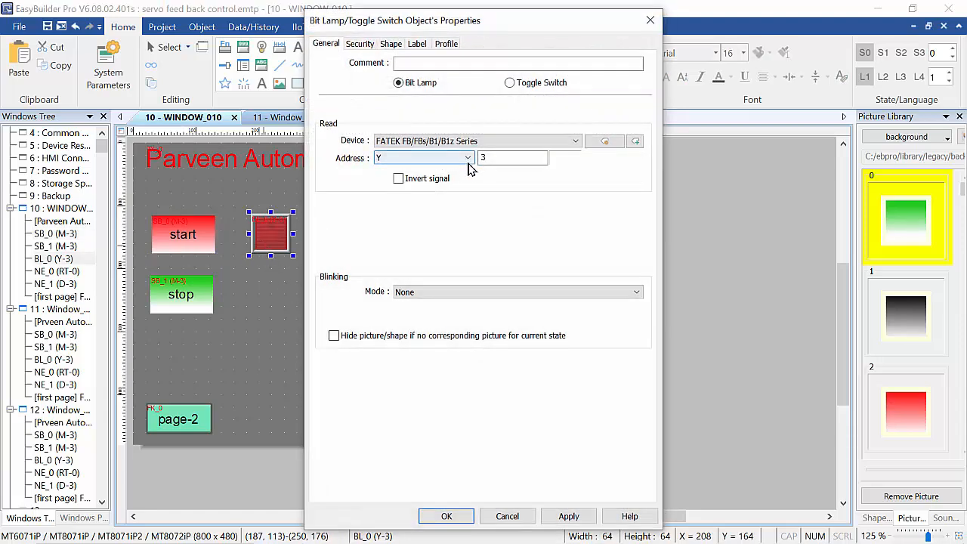
click(462, 518)
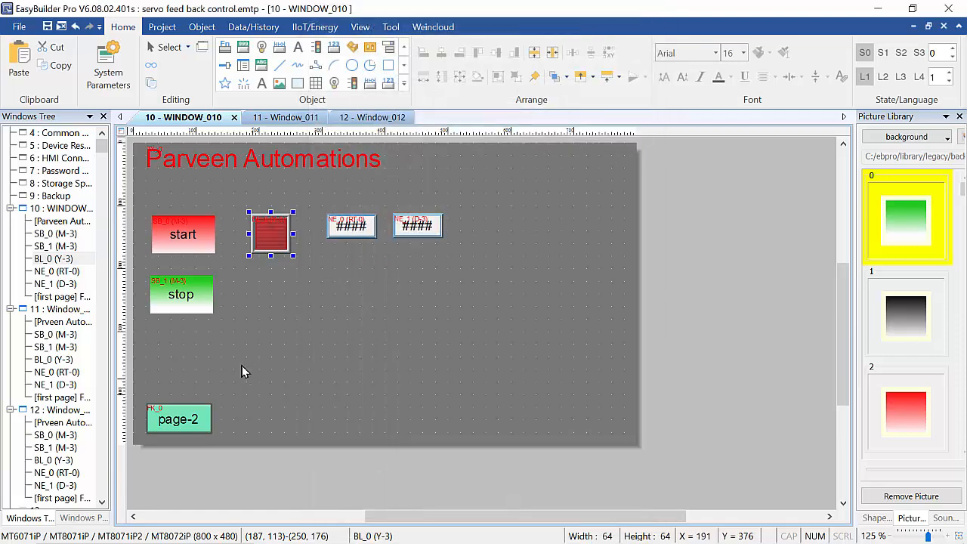
double_click(185, 241)
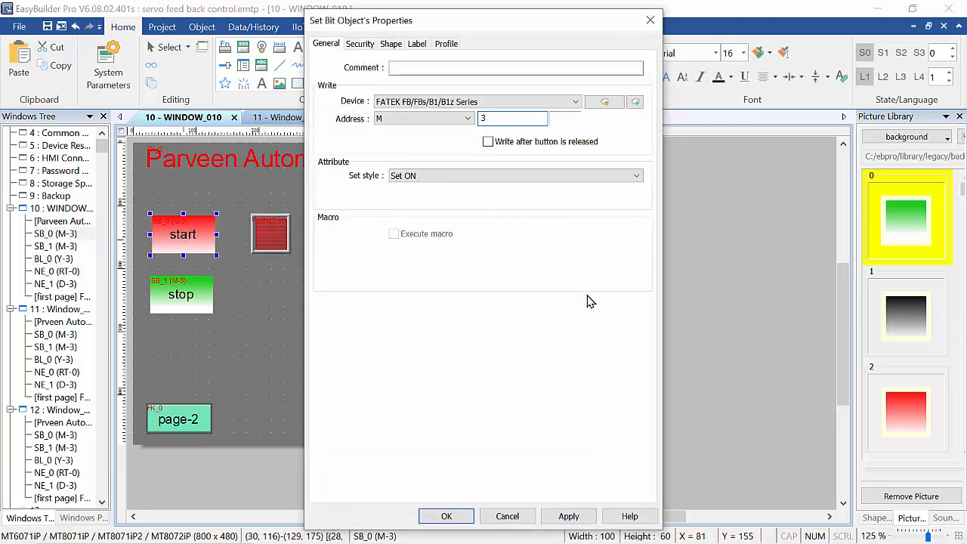
key(BackSpace)
text(0)
click(446, 516)
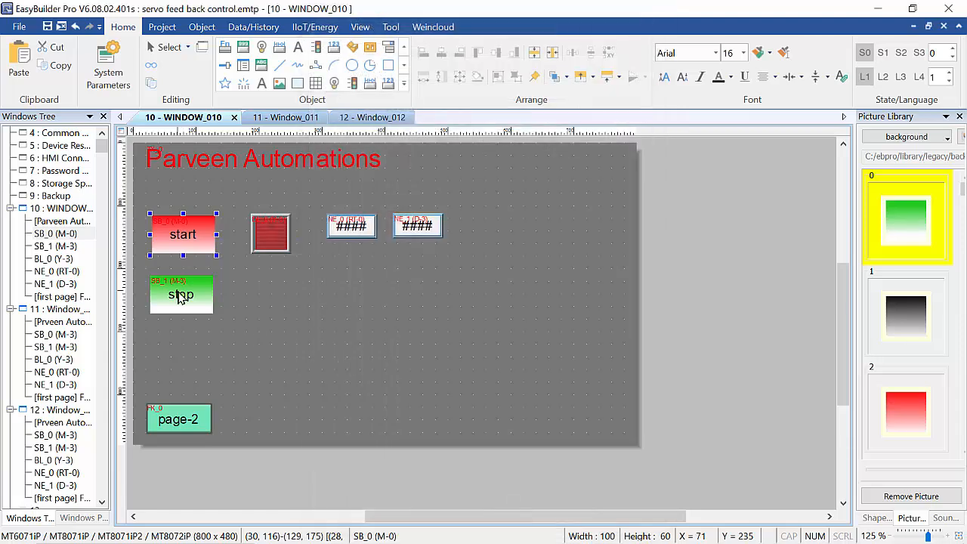
Set the write address of the stop button in window 10 to M 0 and reopen its properties
double_click(178, 294)
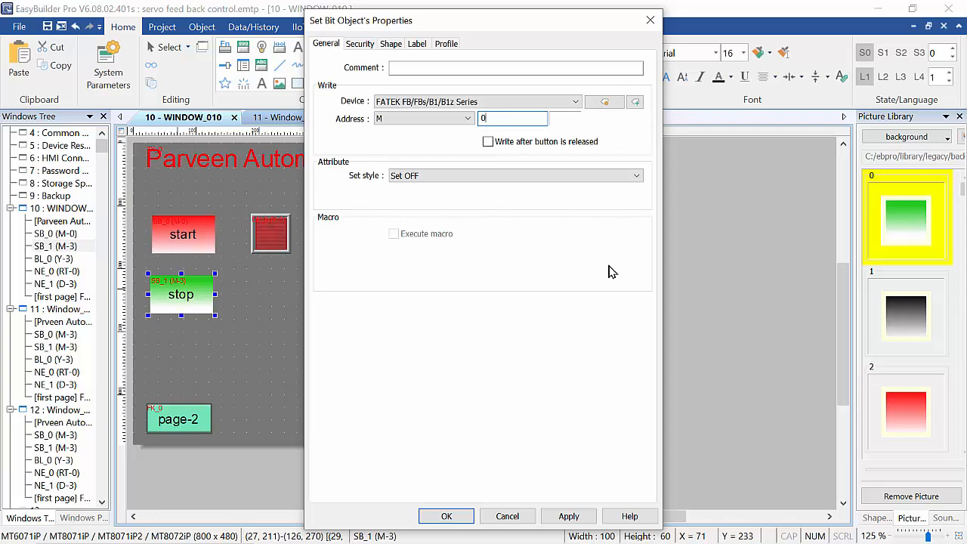
click(452, 519)
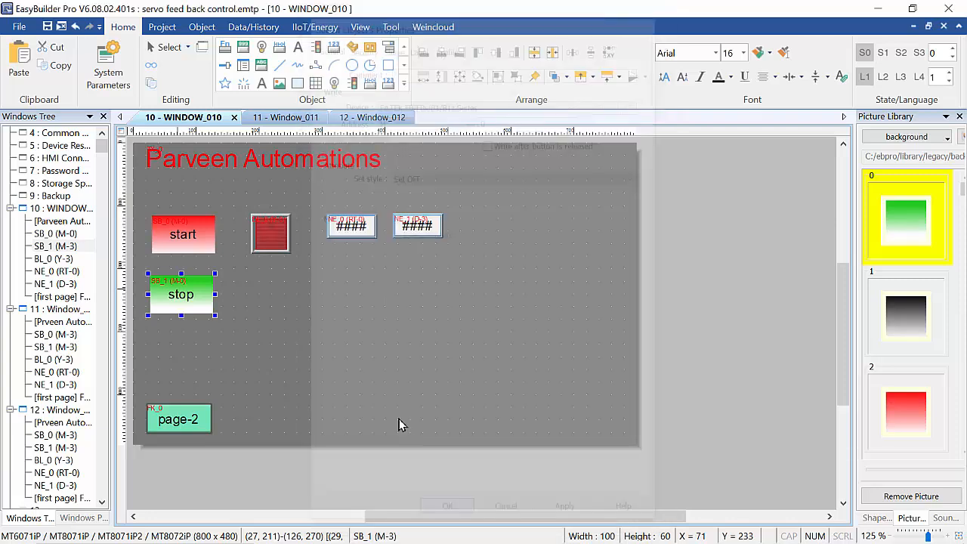
double_click(198, 302)
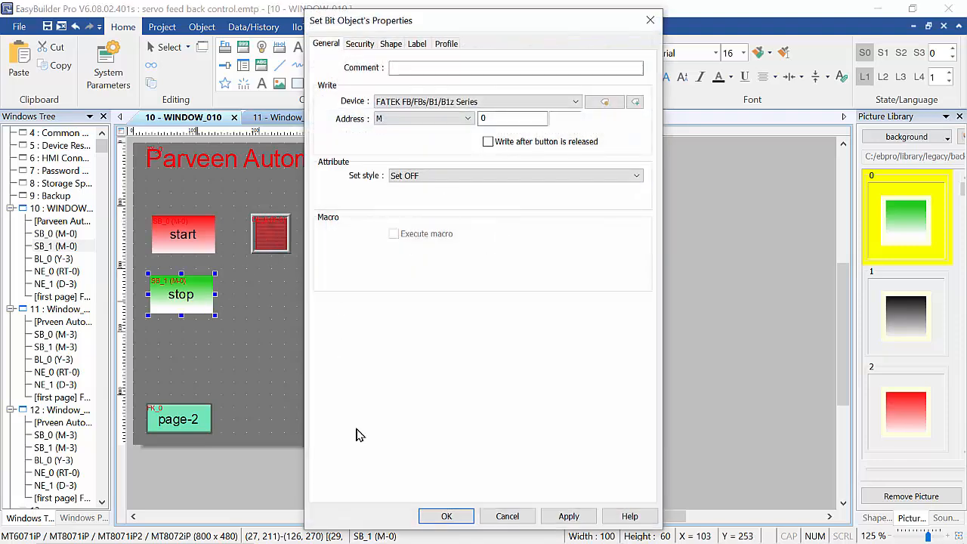
Close the stop button's properties and set the bit lamp's read address in window 10 to Y 0
click(445, 517)
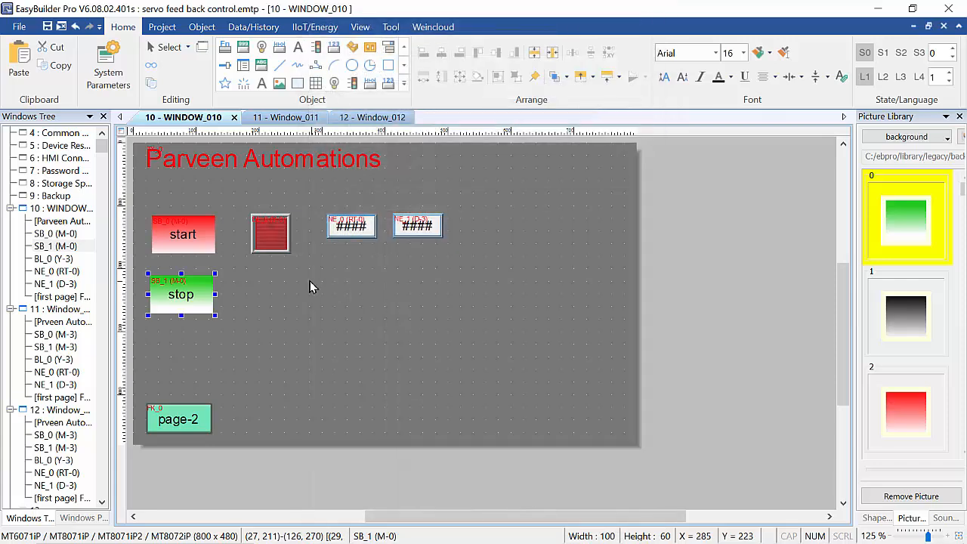
double_click(271, 234)
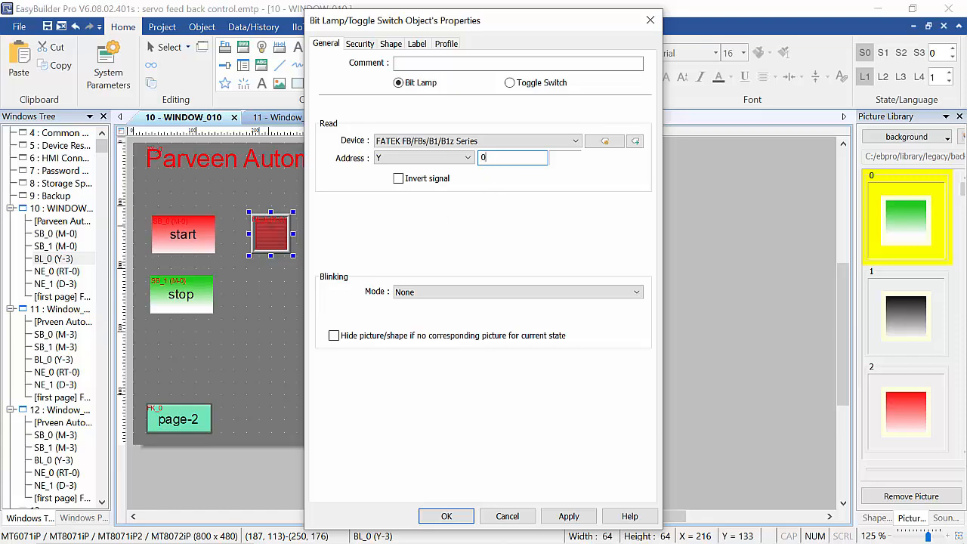
click(448, 517)
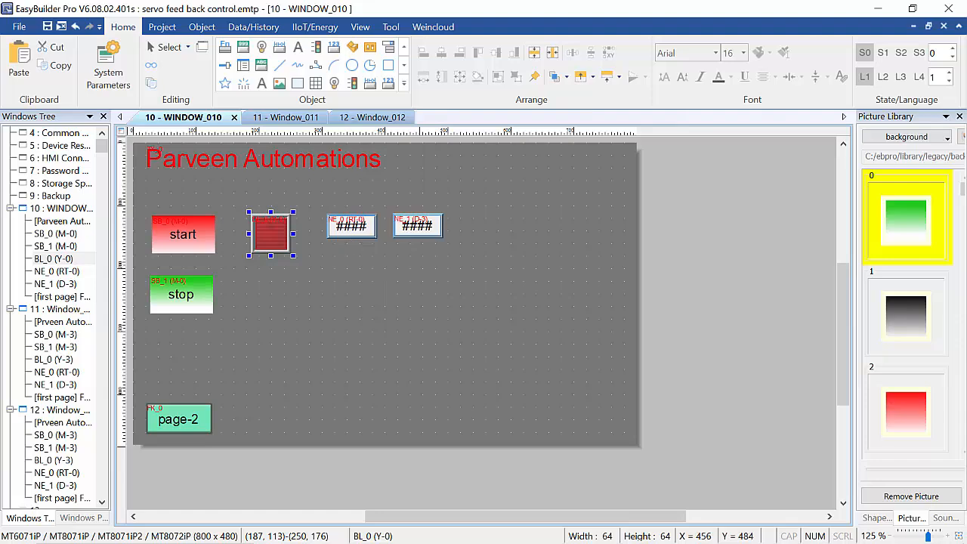
Set the read/write address of numeric object NE_1 in window 10 to D 0
double_click(408, 228)
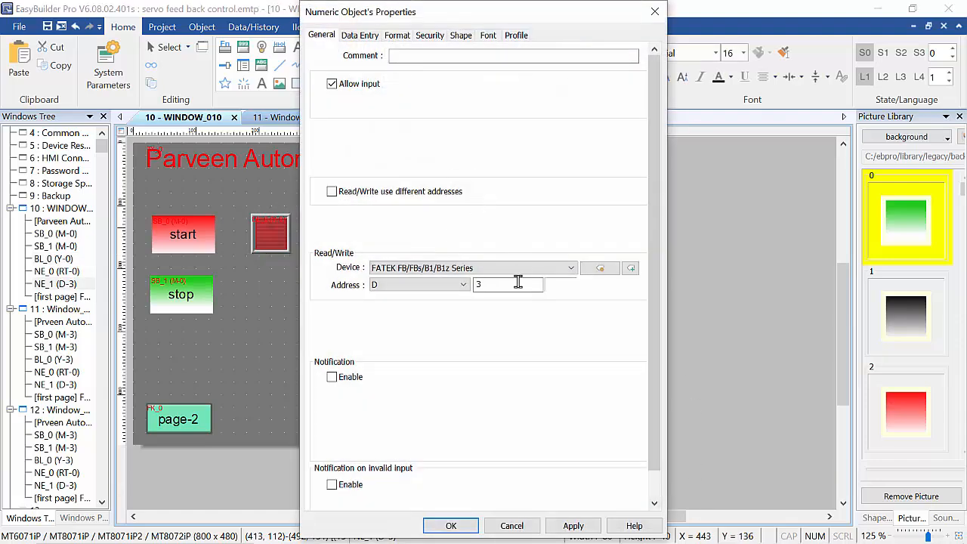
click(496, 283)
click(449, 525)
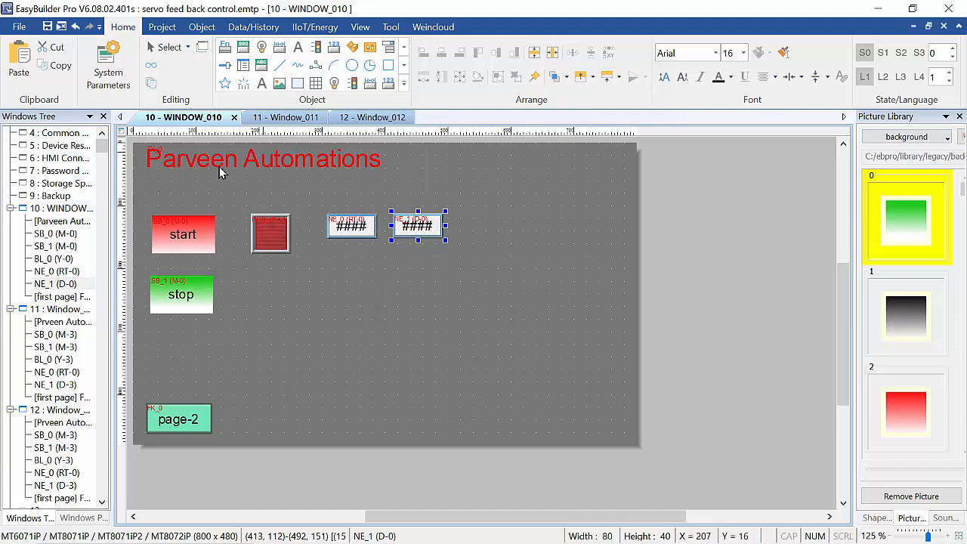
Switch to the WinProLadder ladder diagram and stop the running PLC
mouse_move(487, 542)
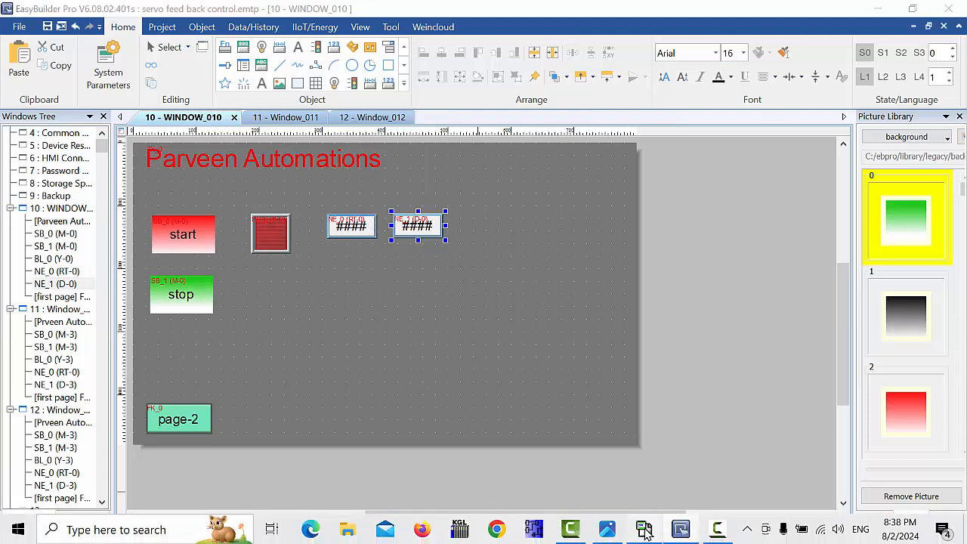
click(669, 533)
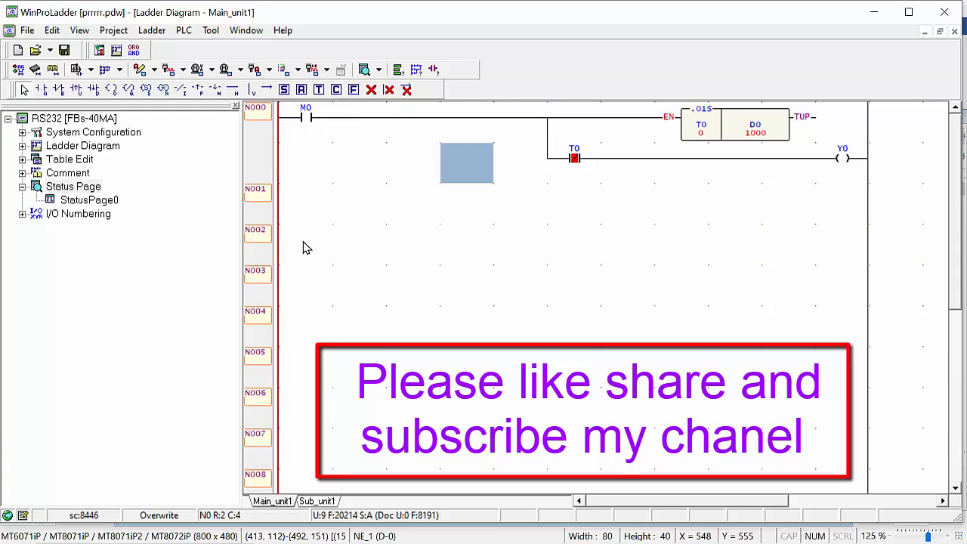
click(185, 32)
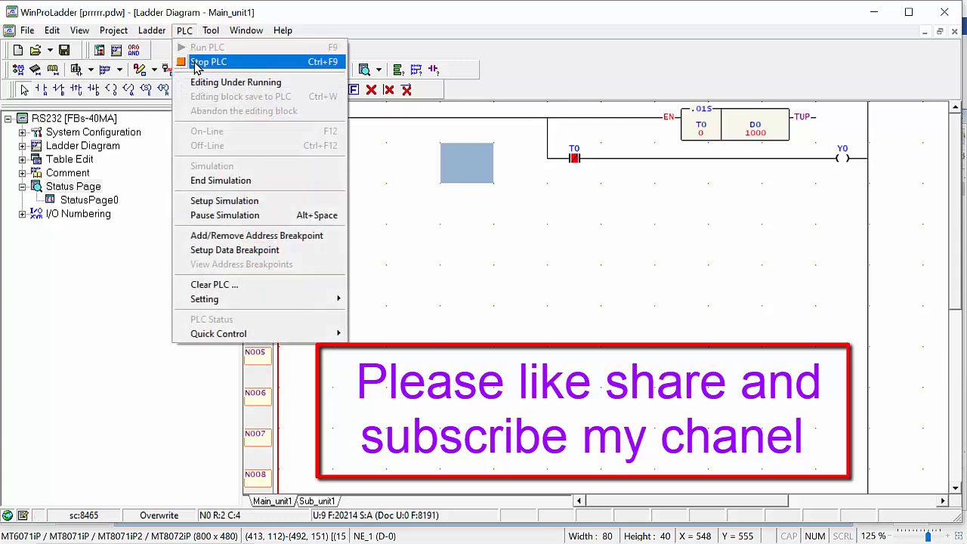
click(212, 62)
click(361, 253)
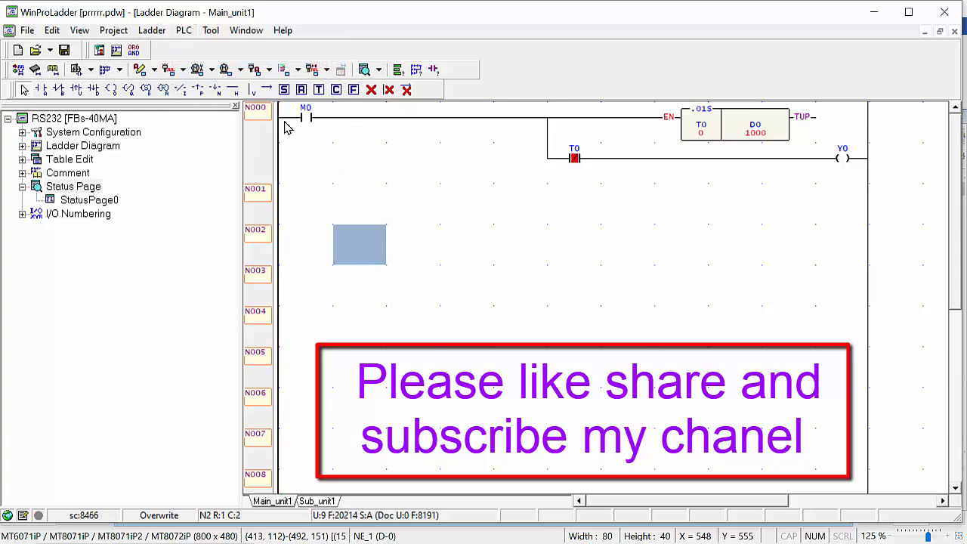
Copy the timer network N000 and paste it into networks N001 and N002
drag(286, 127, 405, 145)
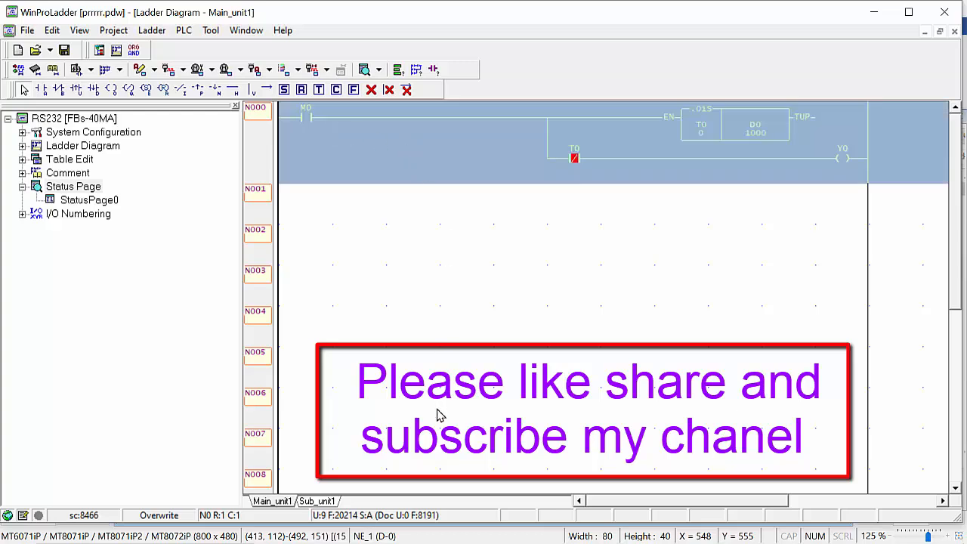
click(292, 223)
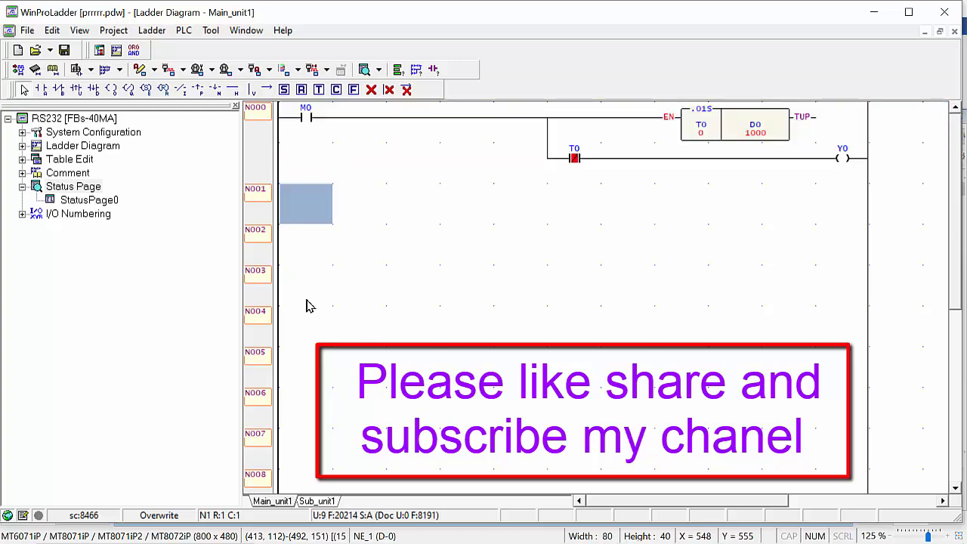
key(ctrl+v)
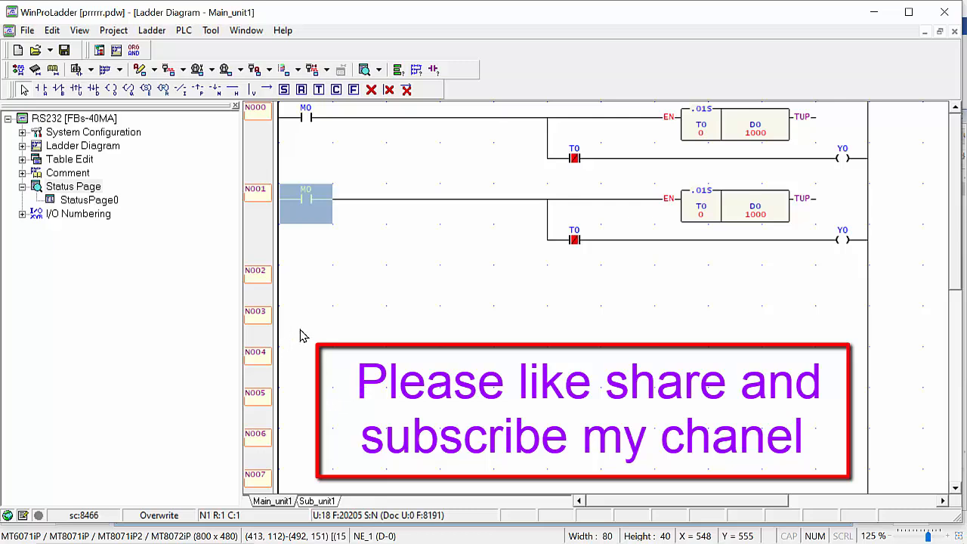
click(297, 294)
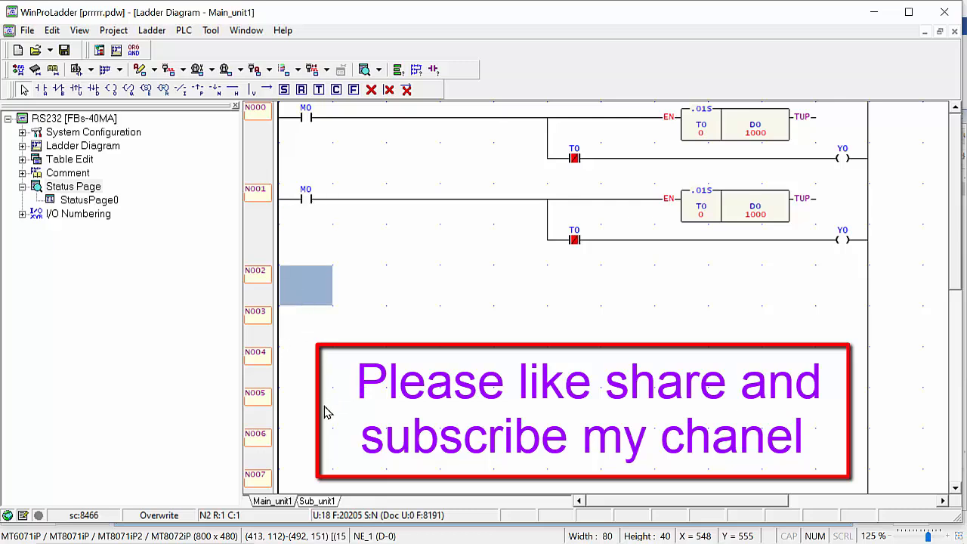
key(ctrl+v)
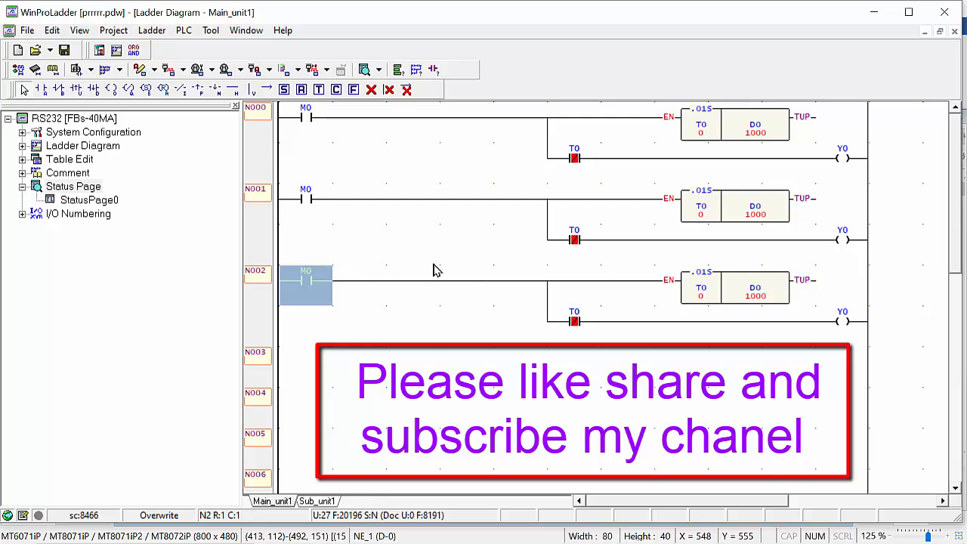
Change the input contact of network N001 to M1
double_click(307, 199)
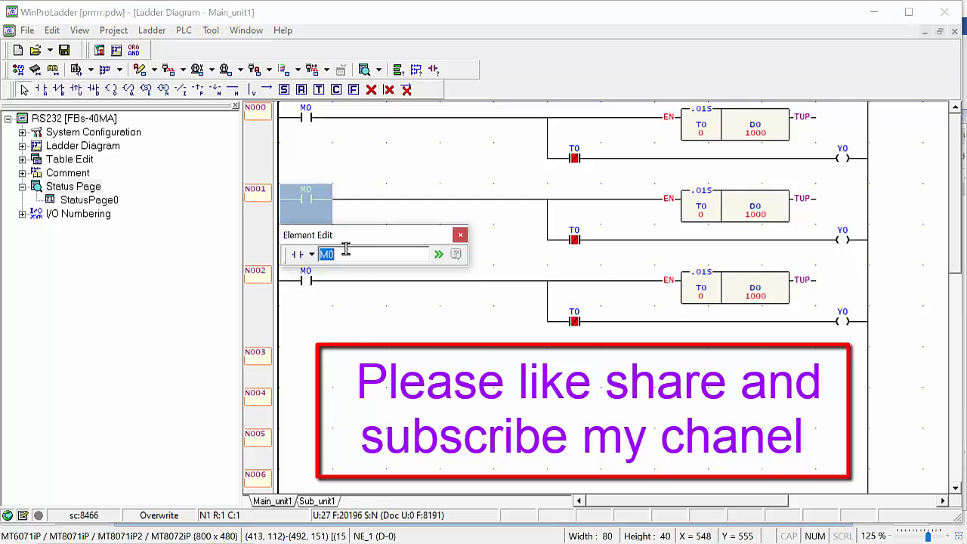
click(346, 250)
key(BackSpace)
key(Return)
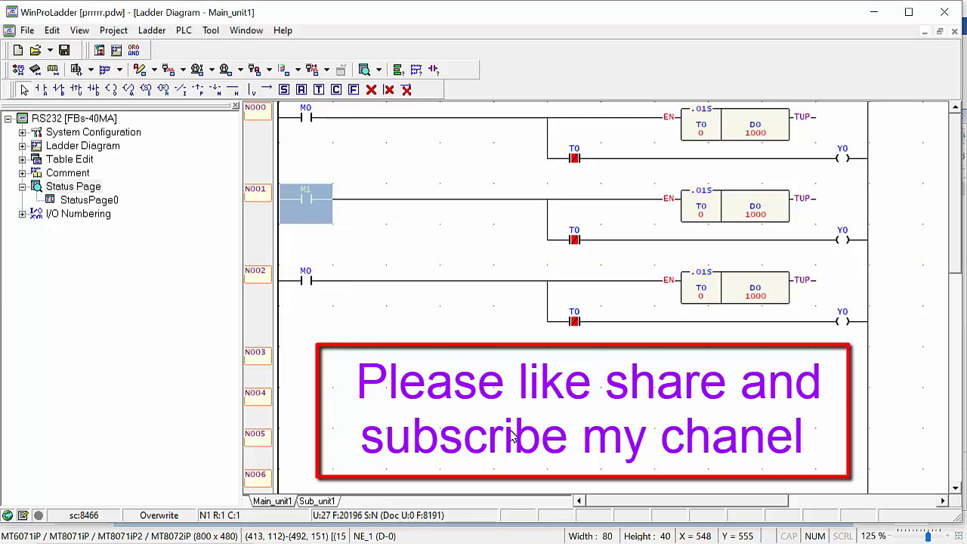
Change the input contact of network N002 to M2
click(307, 288)
double_click(315, 288)
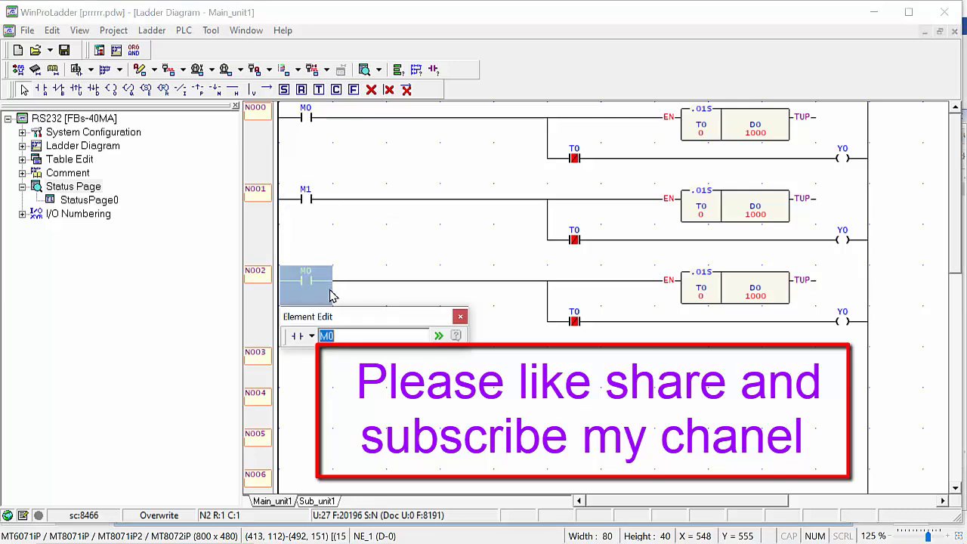
click(357, 336)
key(BackSpace)
key(BackSpace)
text(M2)
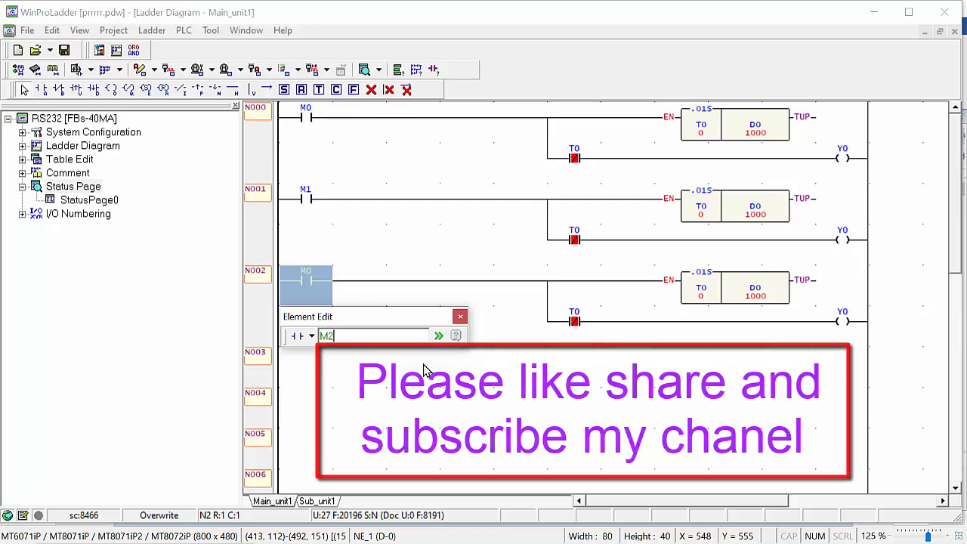
key(Return)
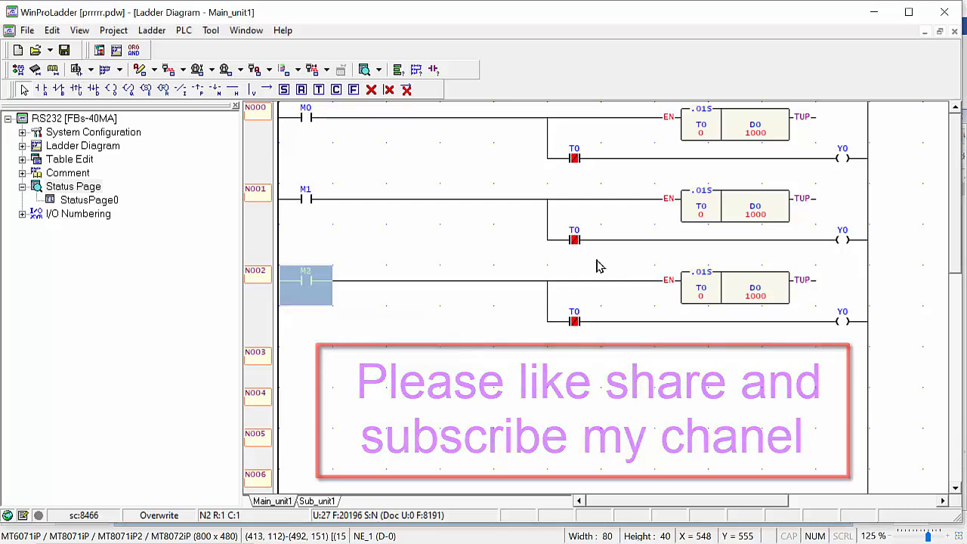
Set the timer in network N001 to T1 with preset value register D1
double_click(737, 206)
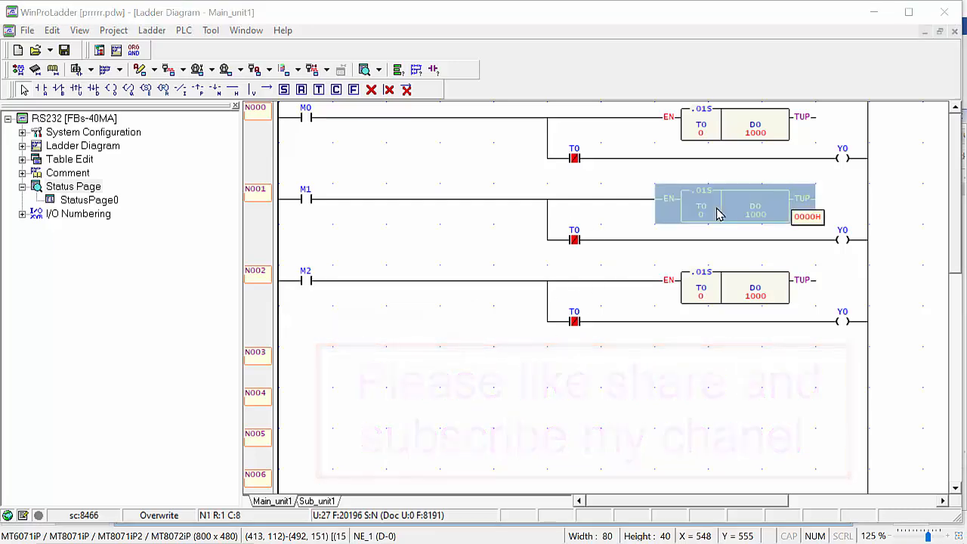
click(718, 302)
key(BackSpace)
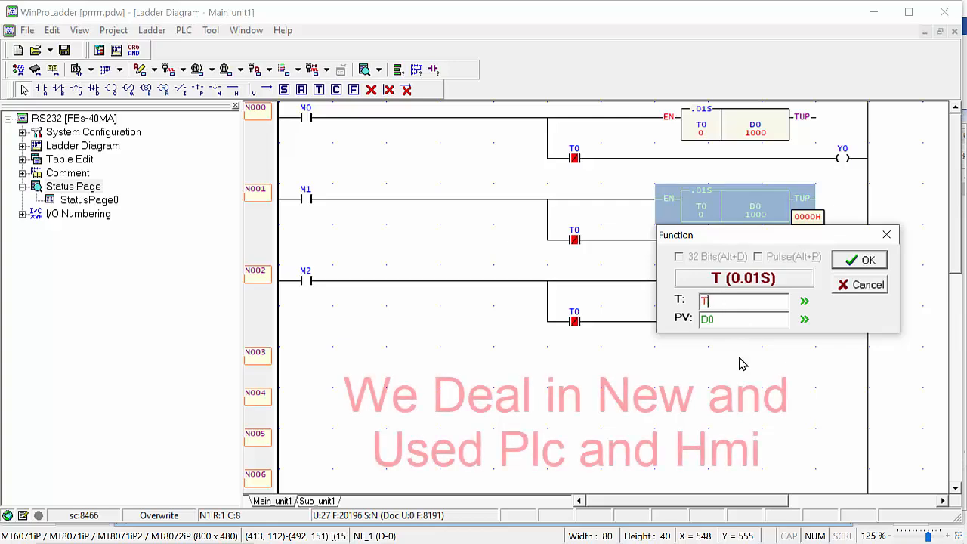
text(1)
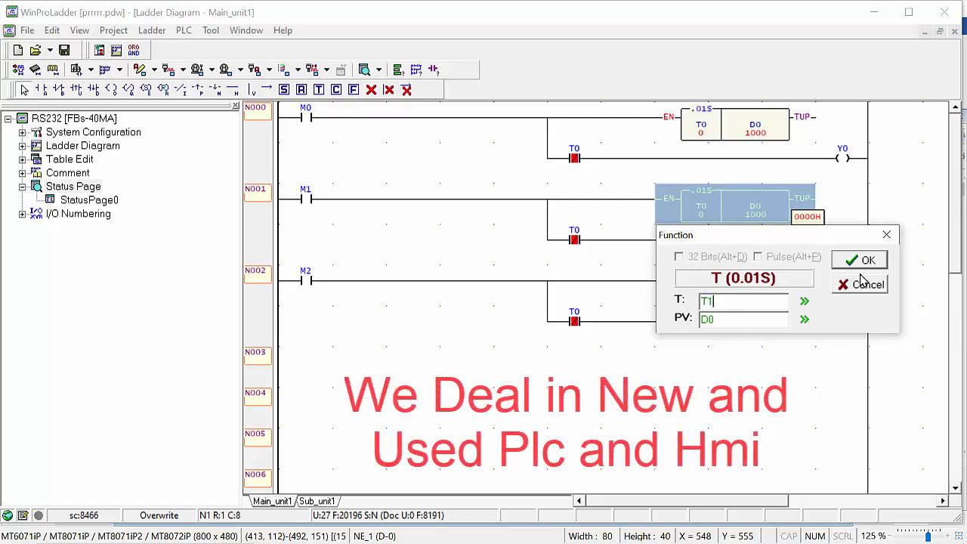
click(716, 321)
key(BackSpace)
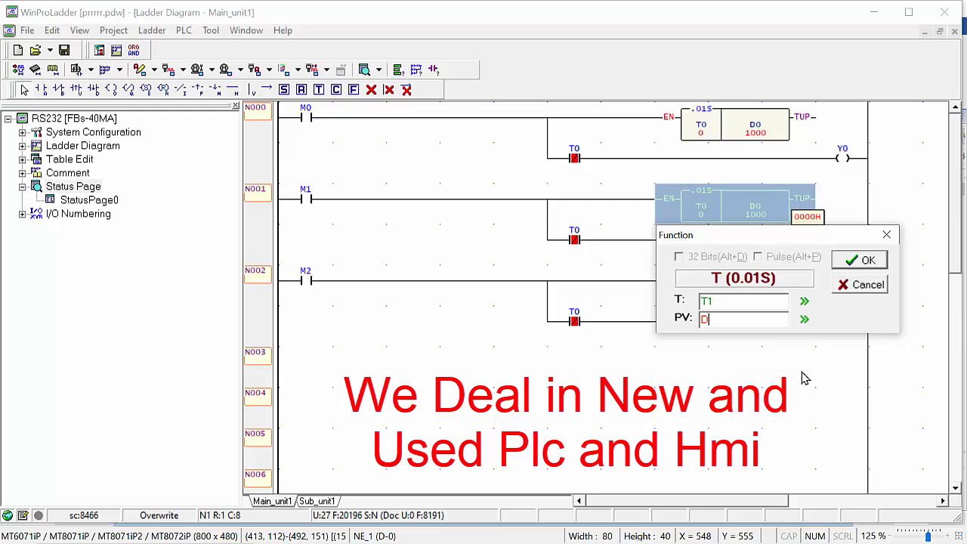
text(1)
click(859, 259)
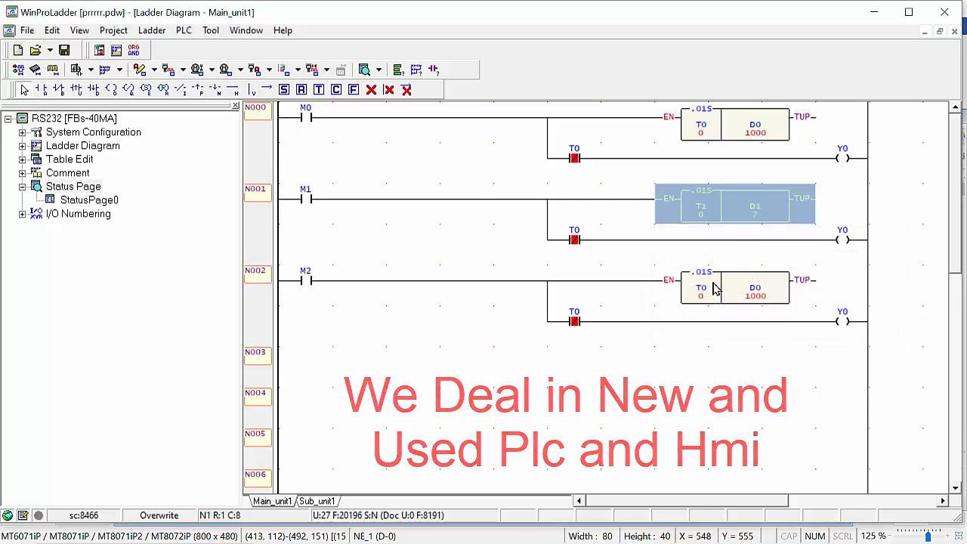
Set the timer in network N002 to T2 with preset value register D2
double_click(708, 297)
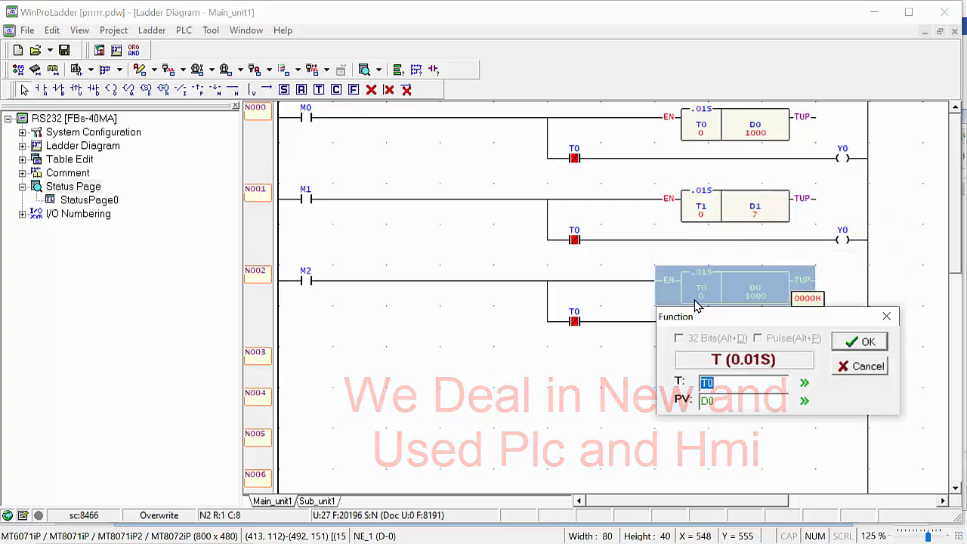
click(722, 383)
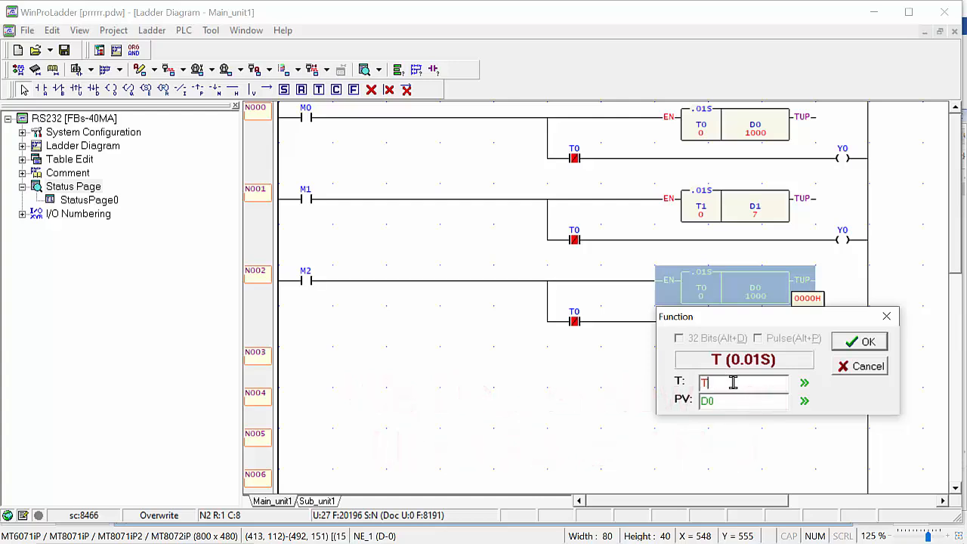
text(22)
click(861, 342)
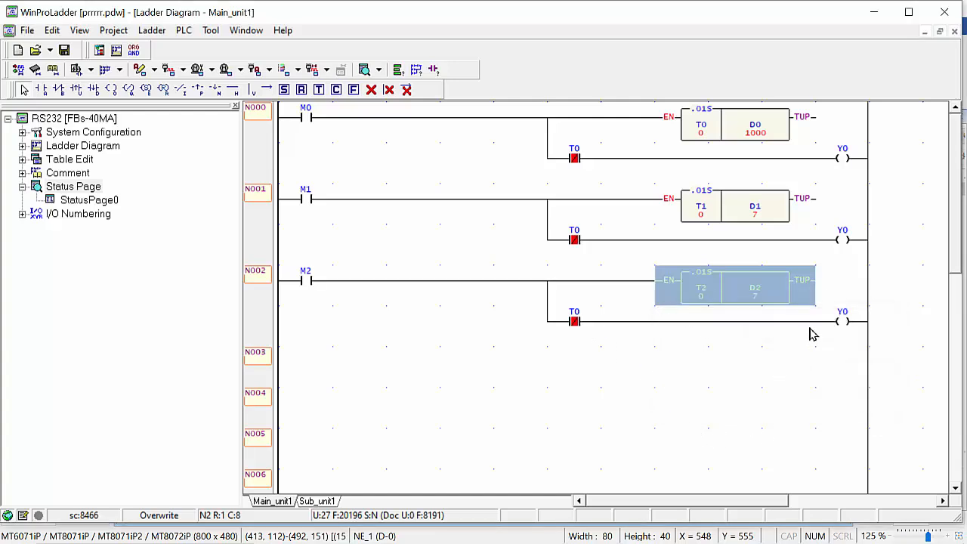
Change the output coils of networks N001 and N002 to Y1 and Y2
double_click(845, 240)
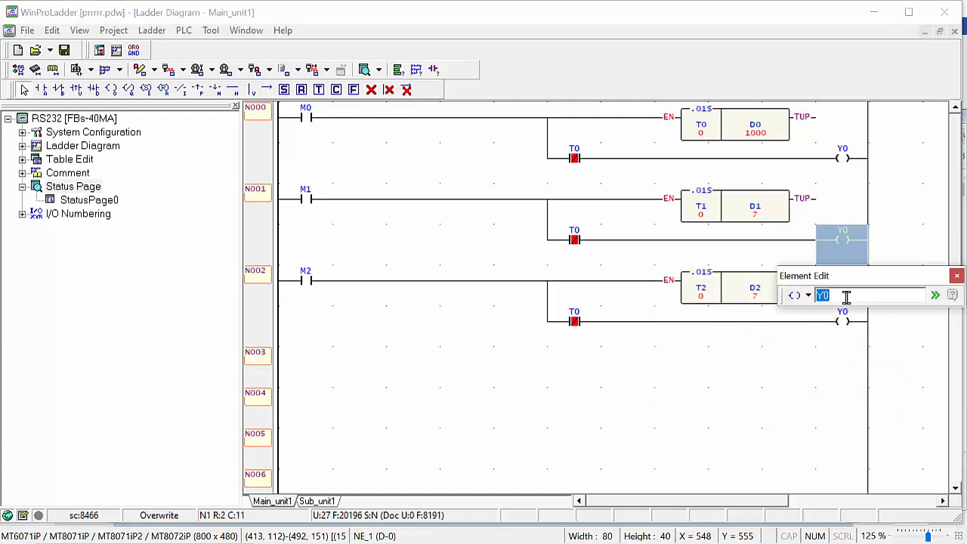
text(Y1)
key(Return)
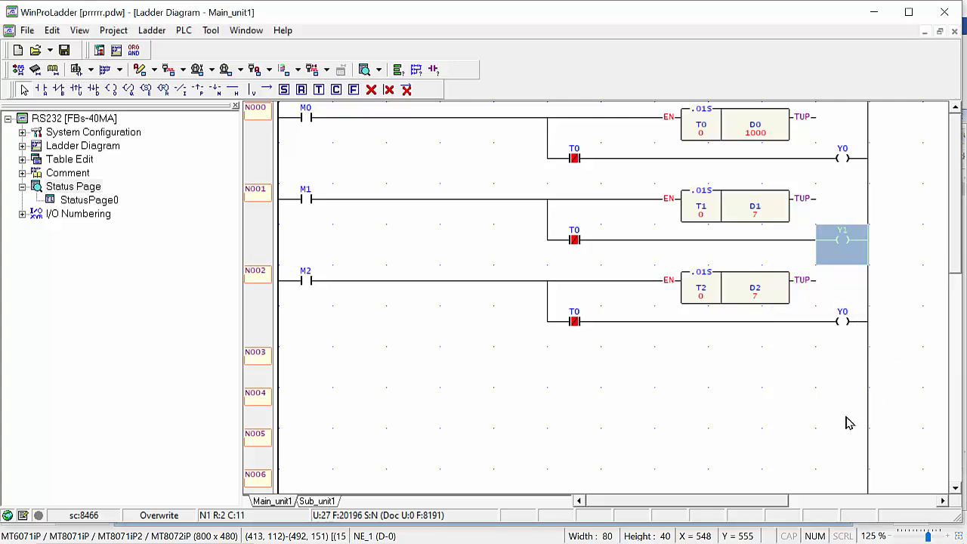
double_click(844, 322)
text(Y0)
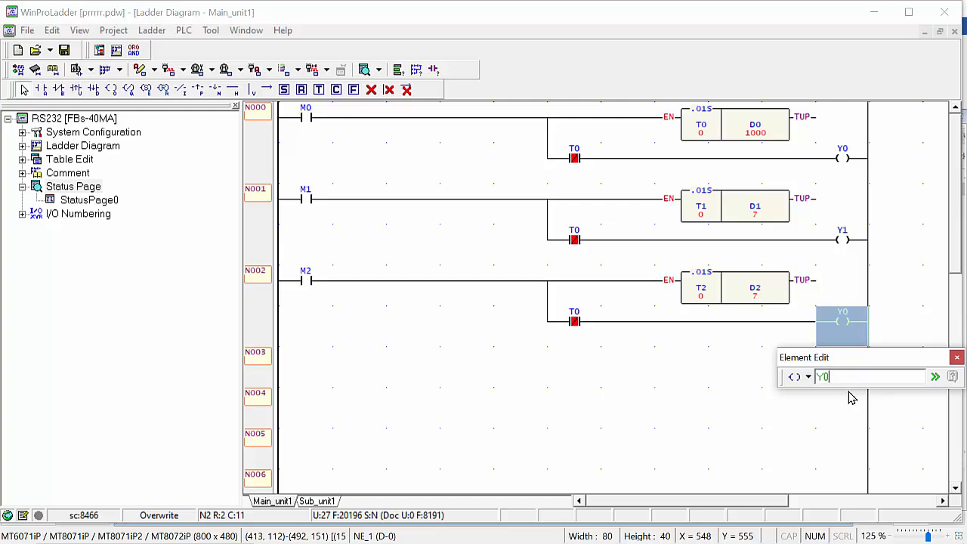
key(BackSpace)
text(2)
key(Return)
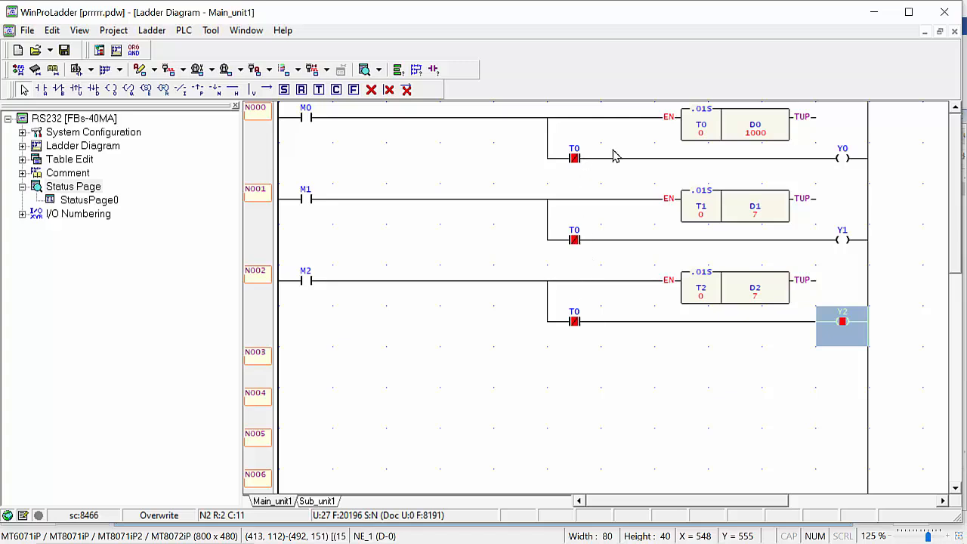
Change the normally closed timer contacts in networks N001 and N002 to T1 and T2
double_click(576, 246)
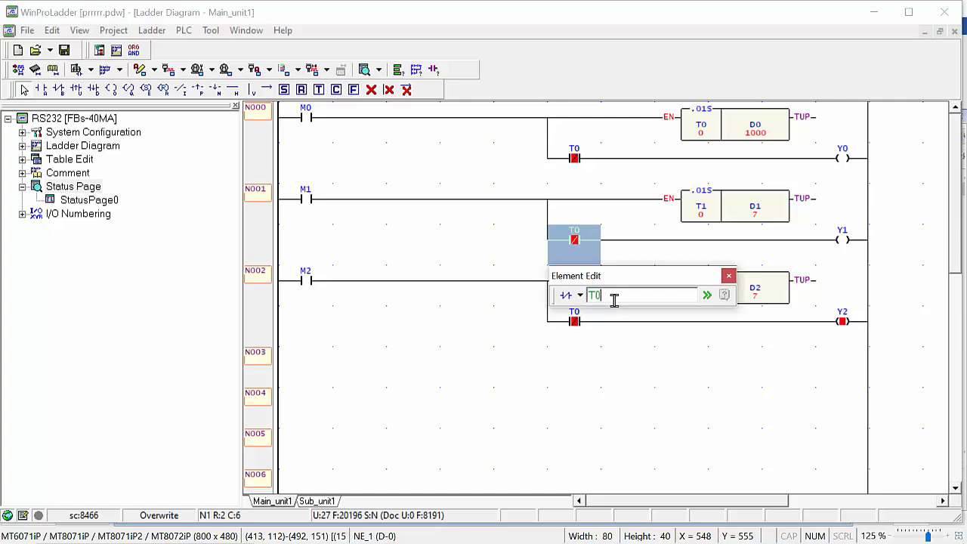
text(T1)
key(Return)
double_click(582, 322)
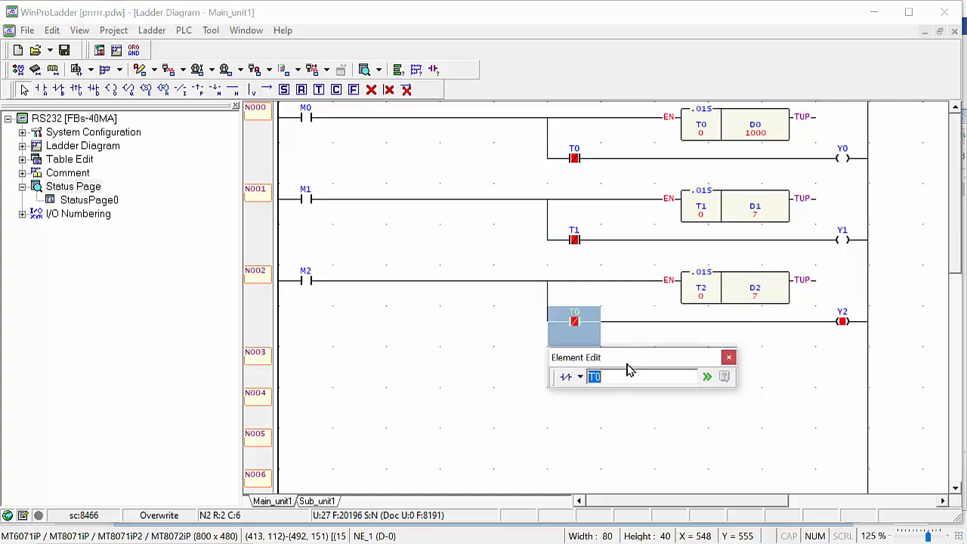
text(T2)
key(Return)
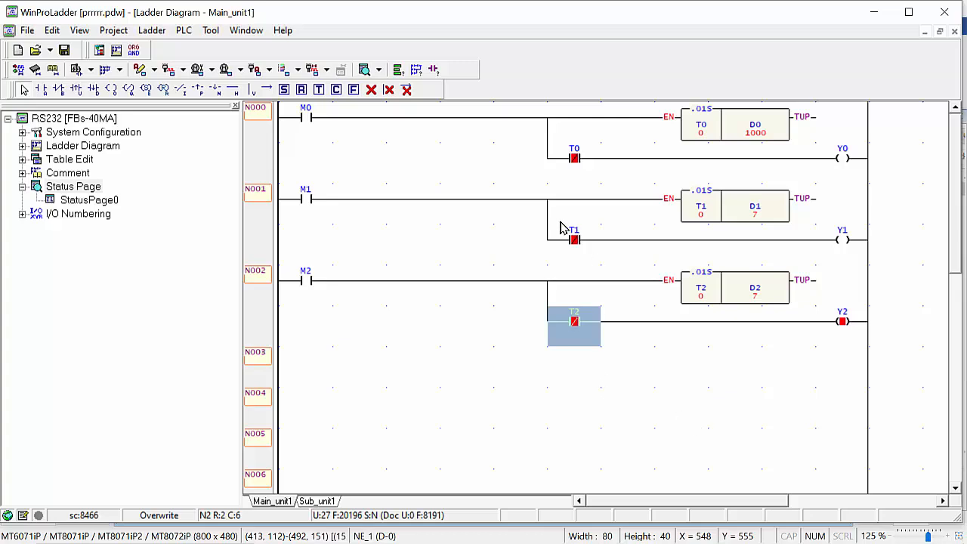
click(443, 342)
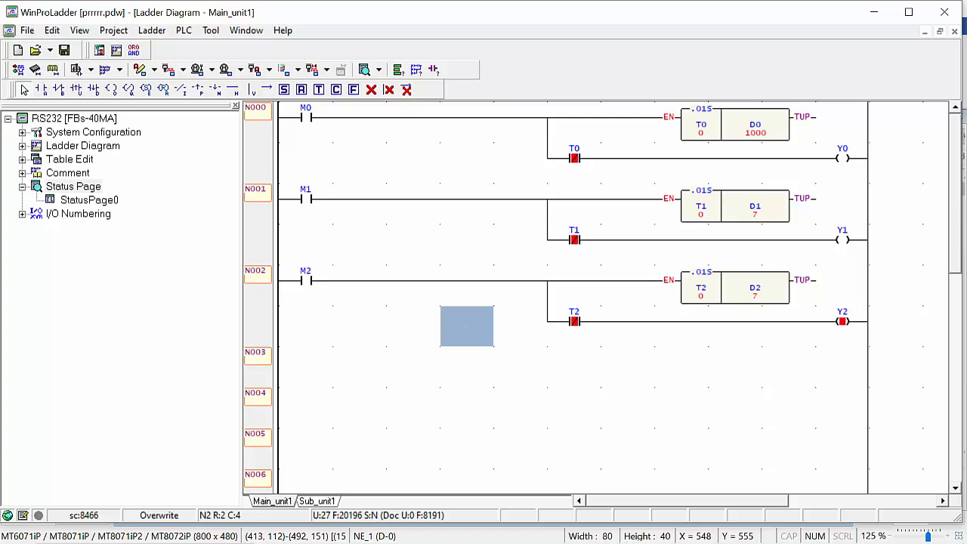
Run the PLC with the three timer networks in the ladder program
mouse_move(533, 535)
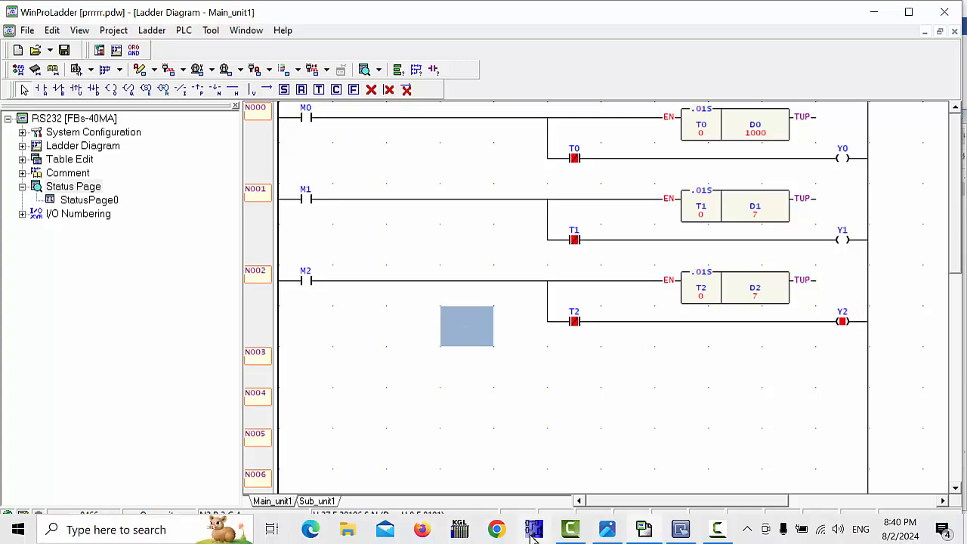
click(185, 30)
click(197, 47)
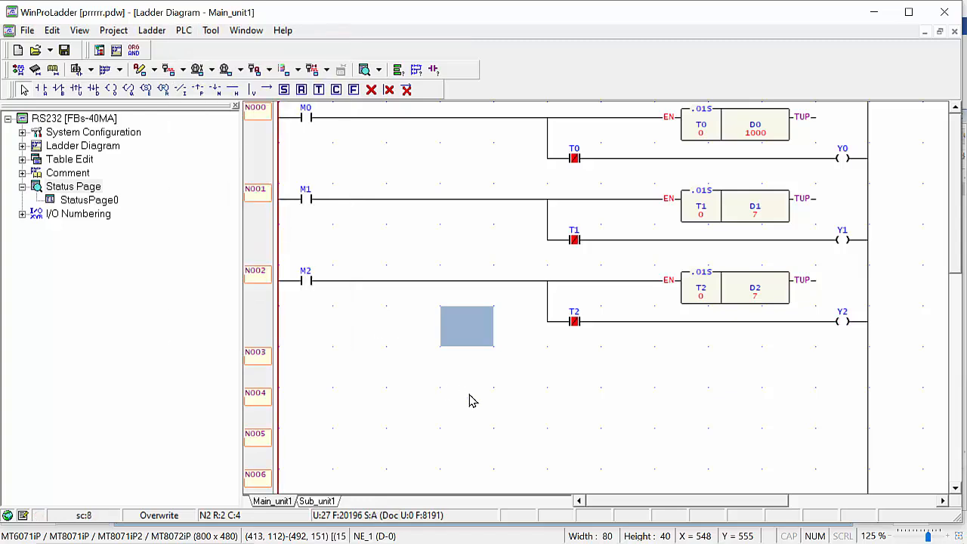
Switch to EasyBuilder Pro and set the start button's write address on Window_011 to M 1
mouse_move(587, 538)
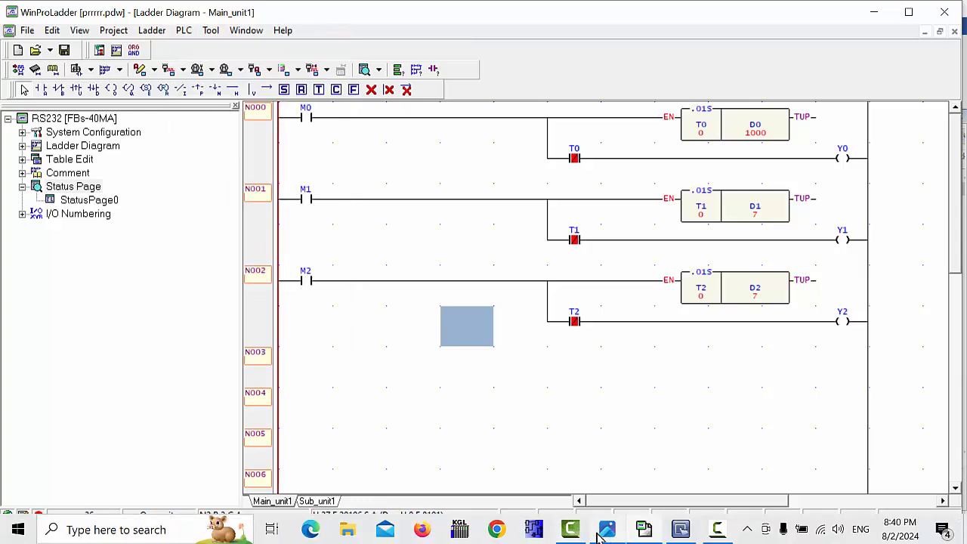
click(679, 532)
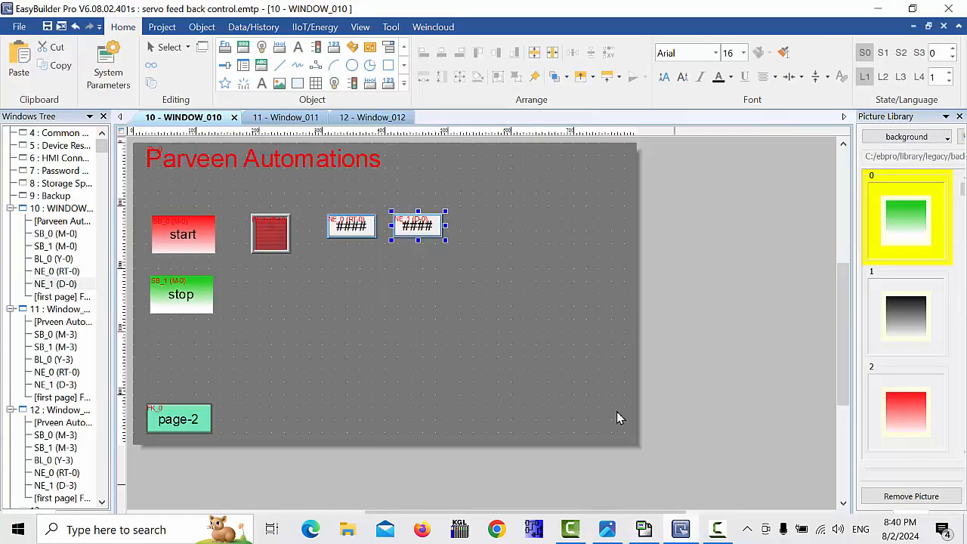
click(378, 333)
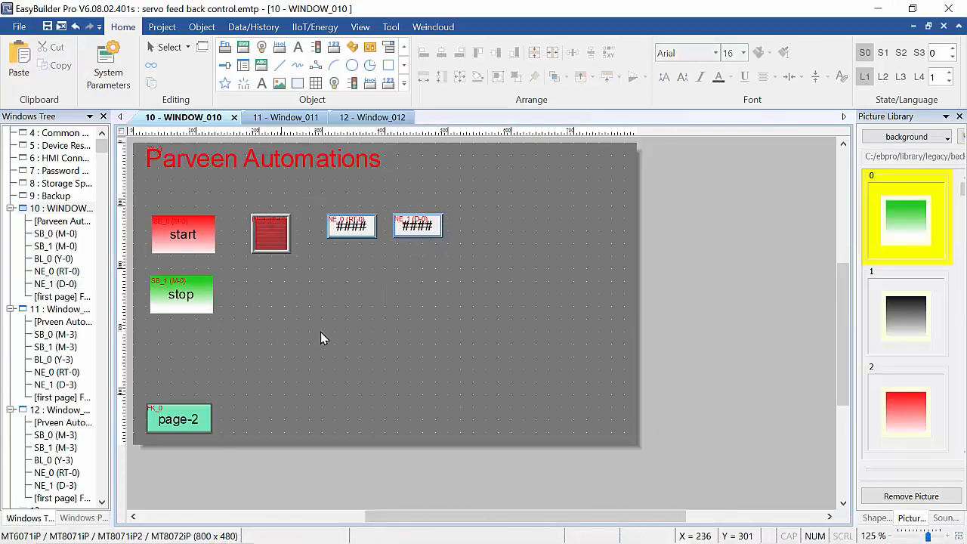
click(291, 121)
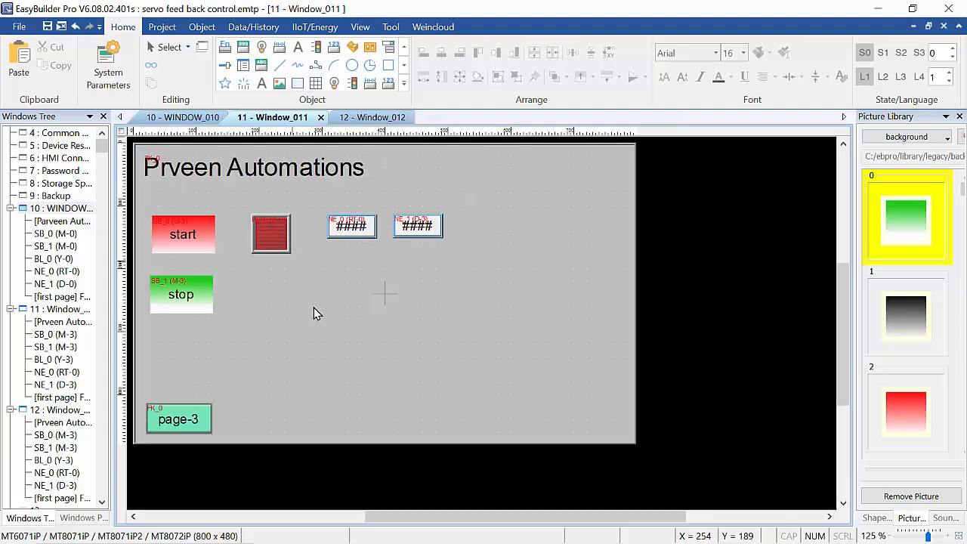
double_click(199, 241)
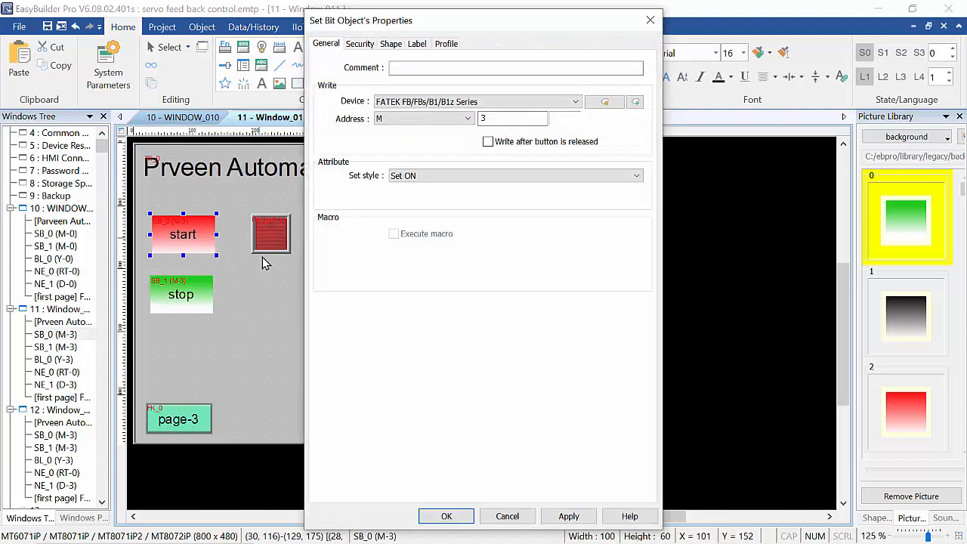
double_click(483, 119)
text(1)
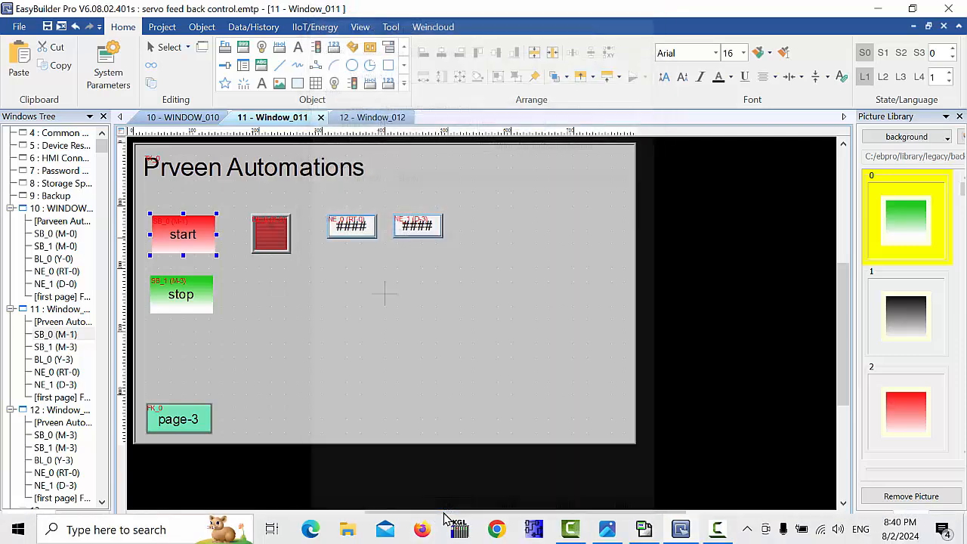
click(445, 517)
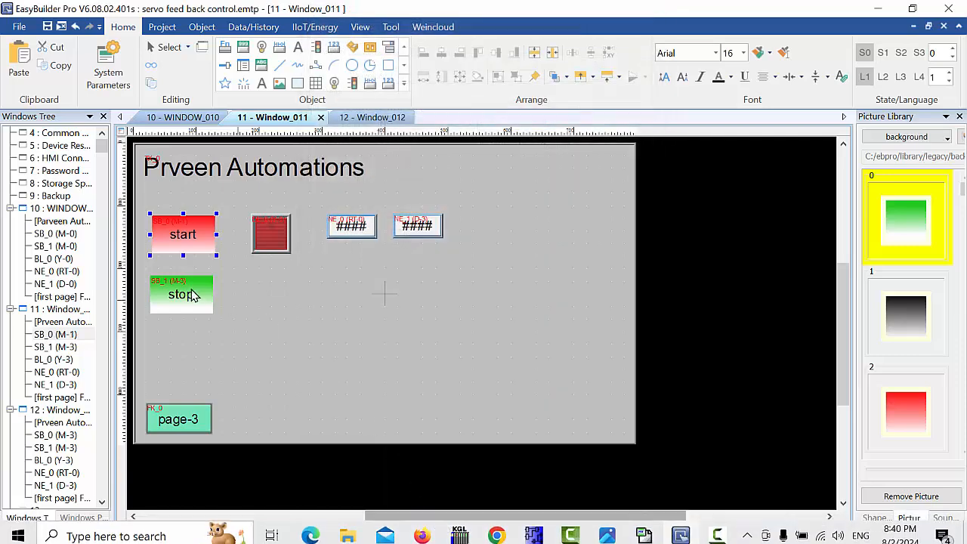
Set the stop button on Window_011 to address M 1 with the Set OFF style
double_click(190, 295)
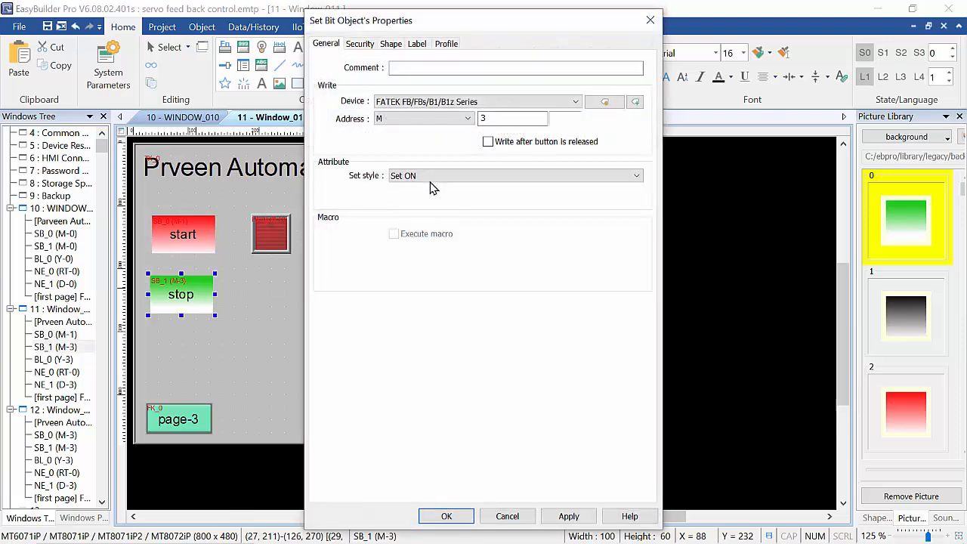
click(487, 118)
text(1)
click(429, 177)
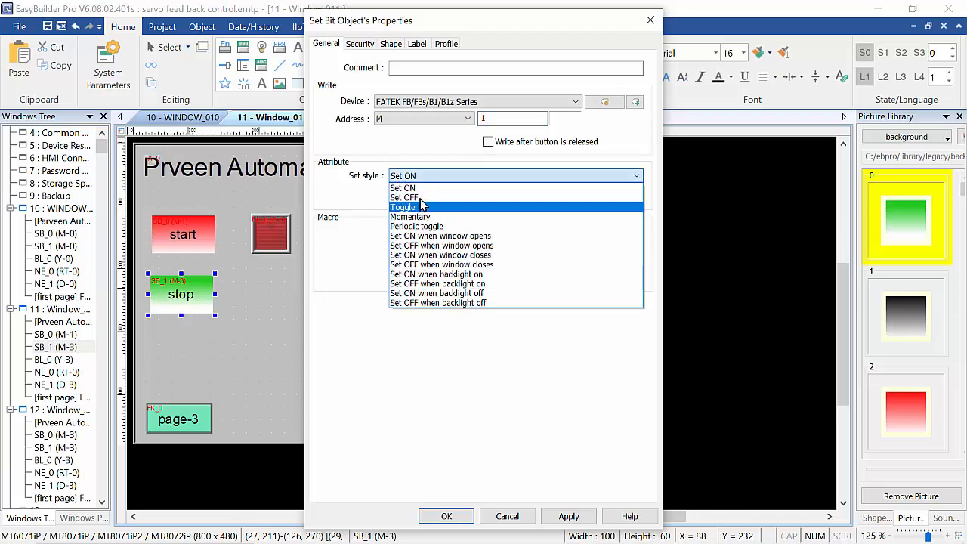
click(404, 197)
click(446, 516)
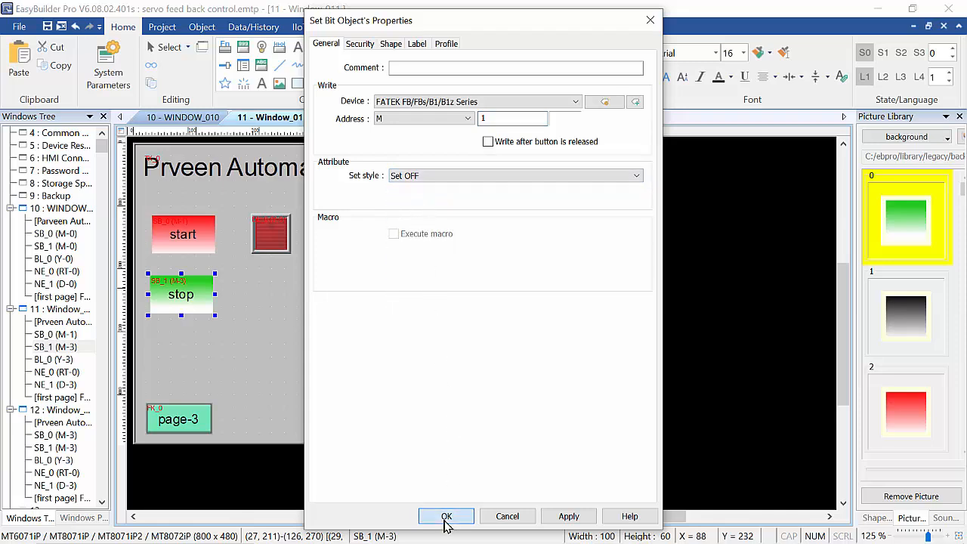
Set the bit lamp's read address on Window_011 to Y 1
double_click(270, 244)
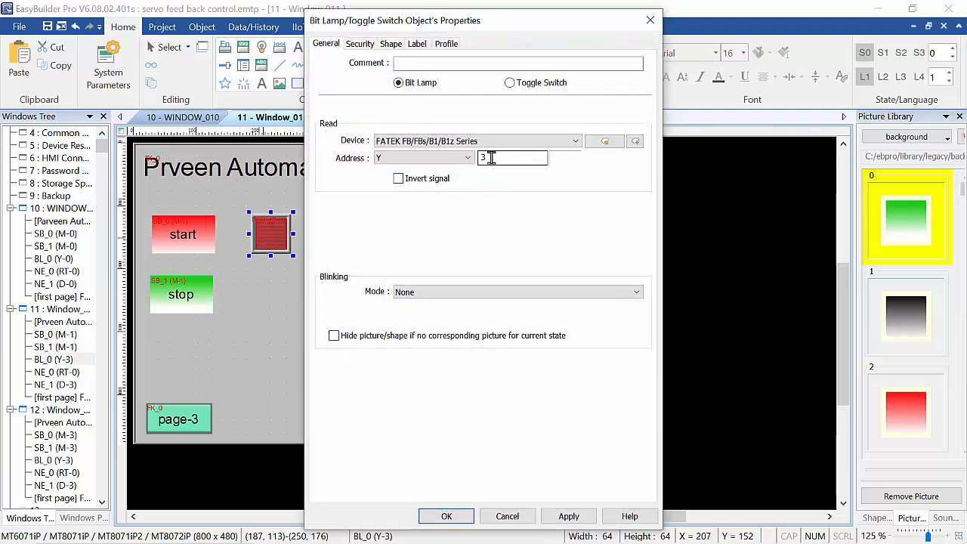
click(491, 157)
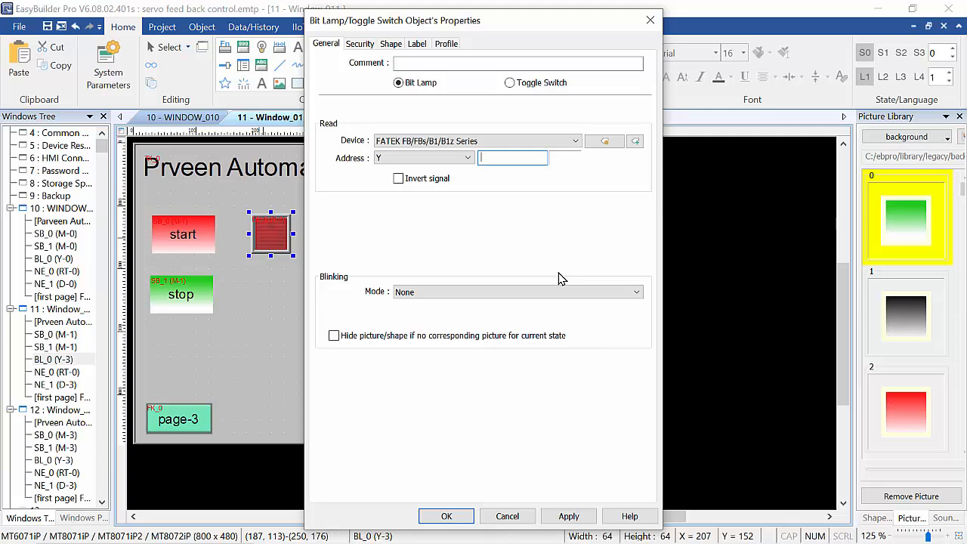
text(1)
click(445, 516)
Set the two numeric objects on Window_011 to addresses RT 1 and D 1
click(346, 240)
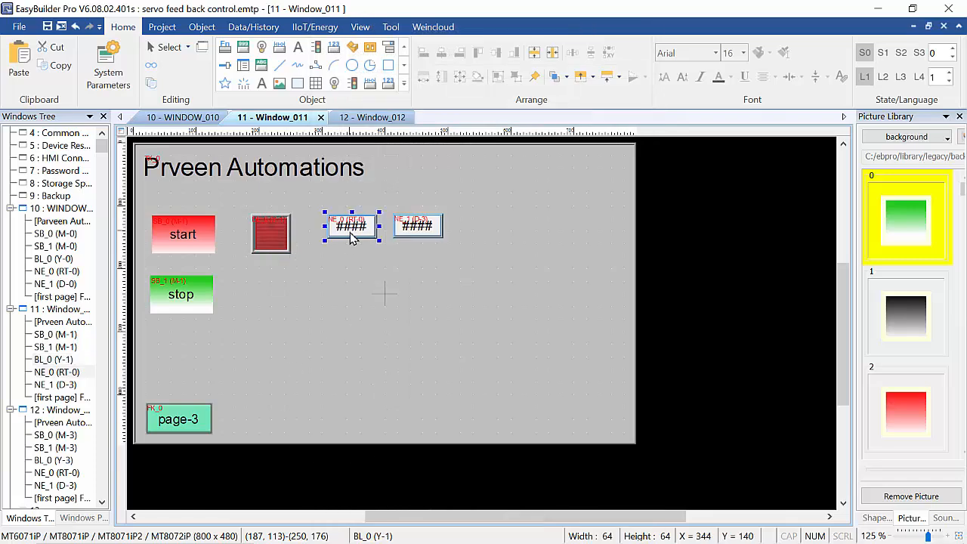
double_click(349, 230)
click(492, 282)
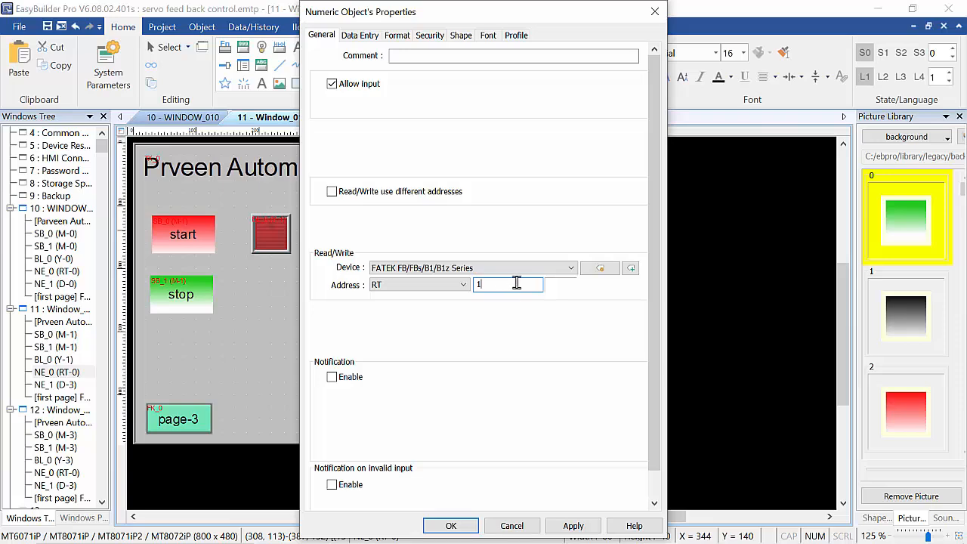
click(451, 525)
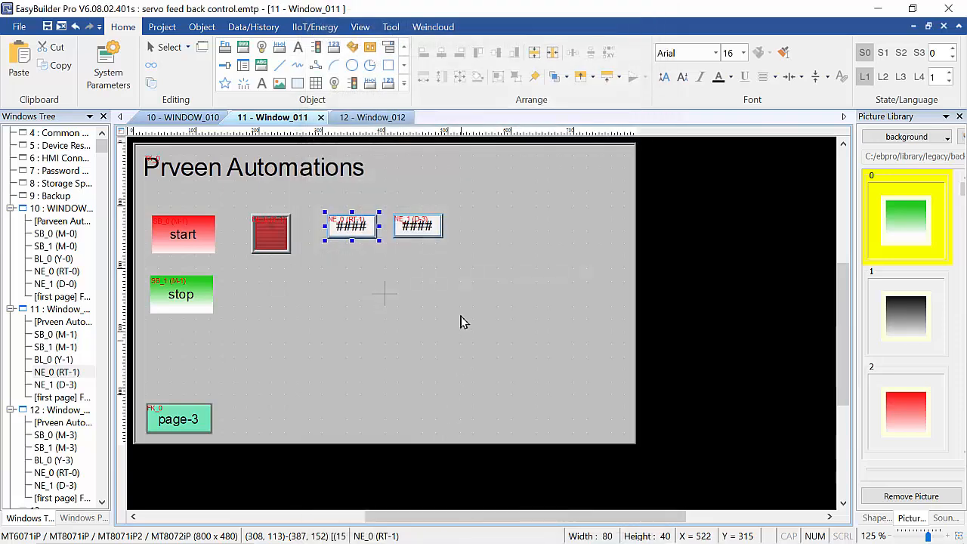
double_click(418, 225)
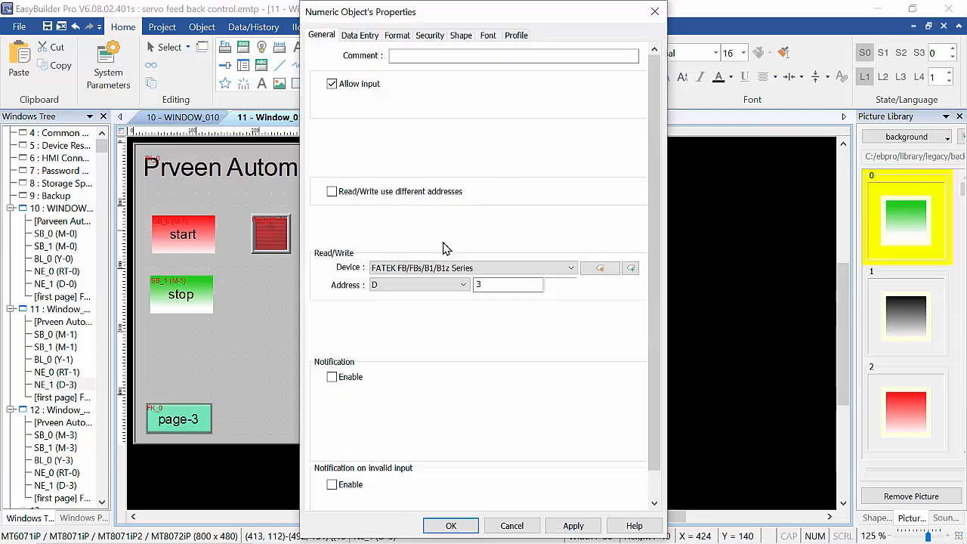
click(487, 285)
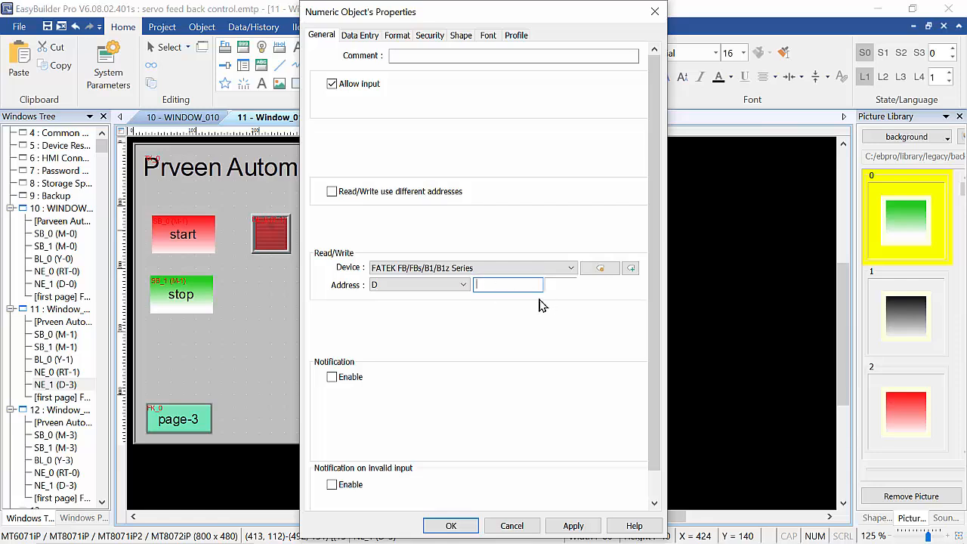
text(1)
click(454, 525)
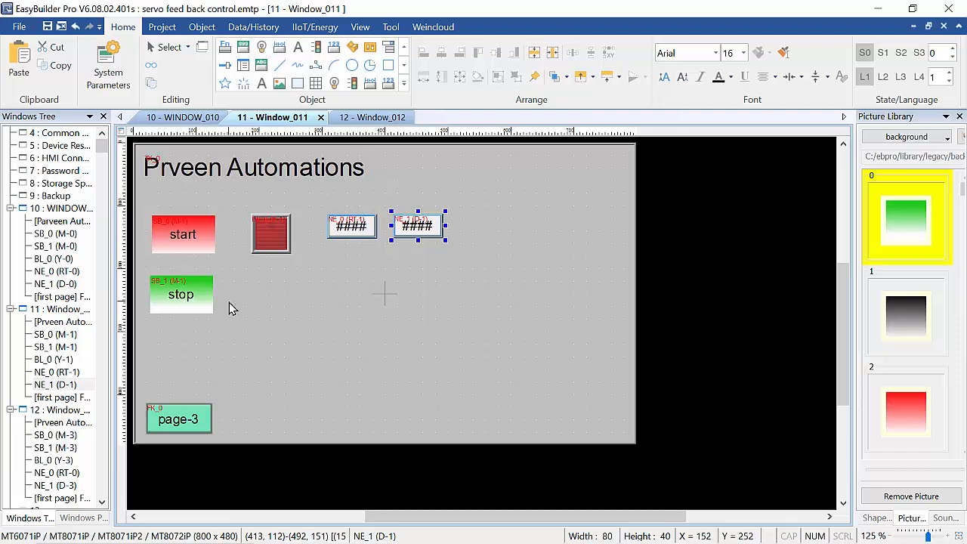
Set the start button's write address on Window_012 to M 2
click(370, 117)
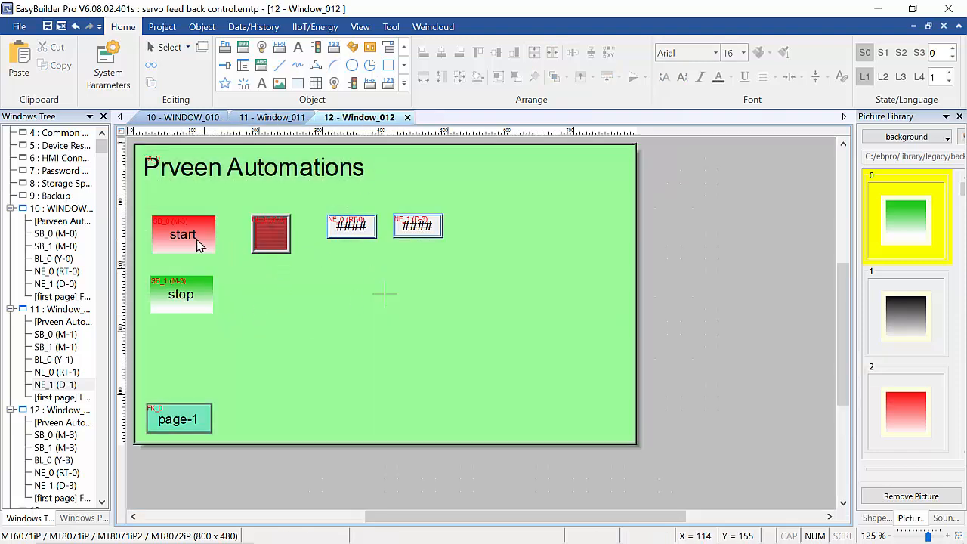
double_click(198, 242)
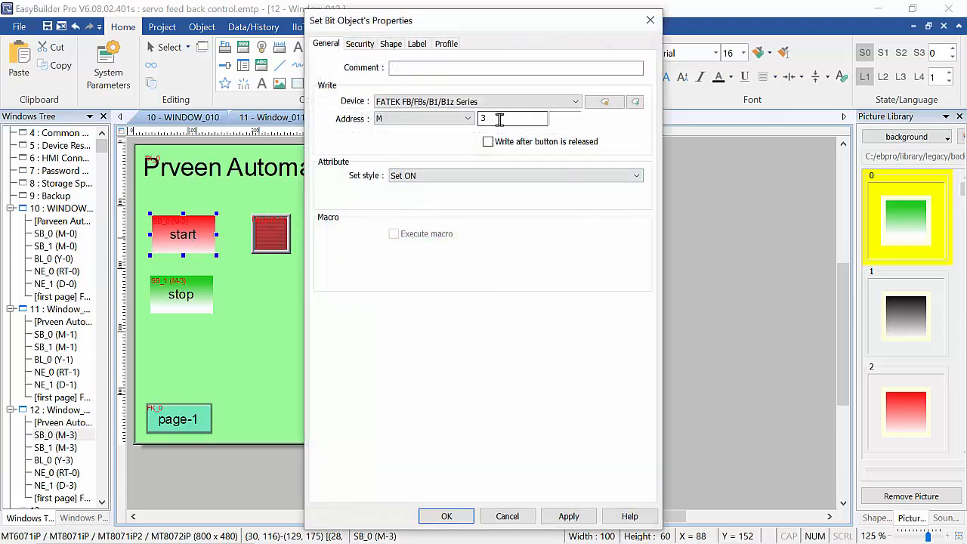
click(445, 516)
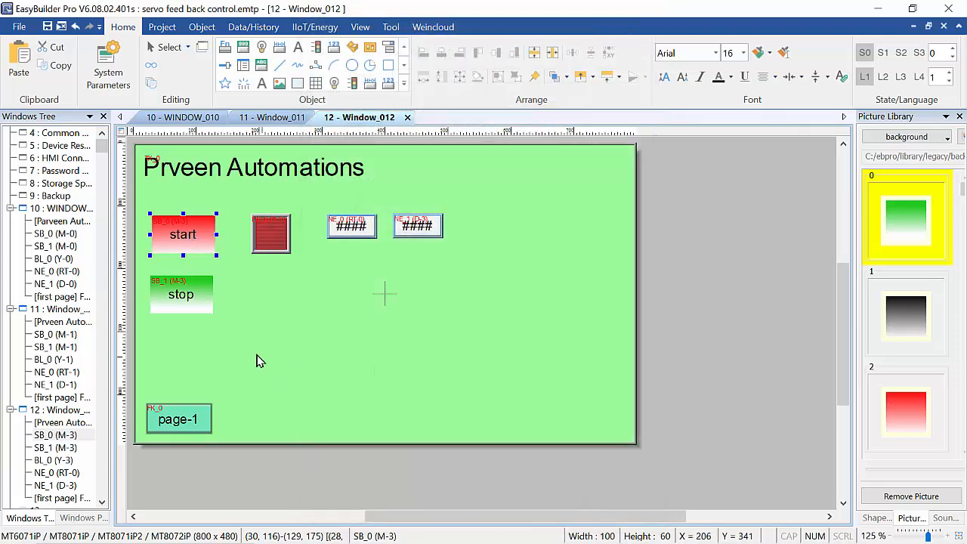
double_click(189, 240)
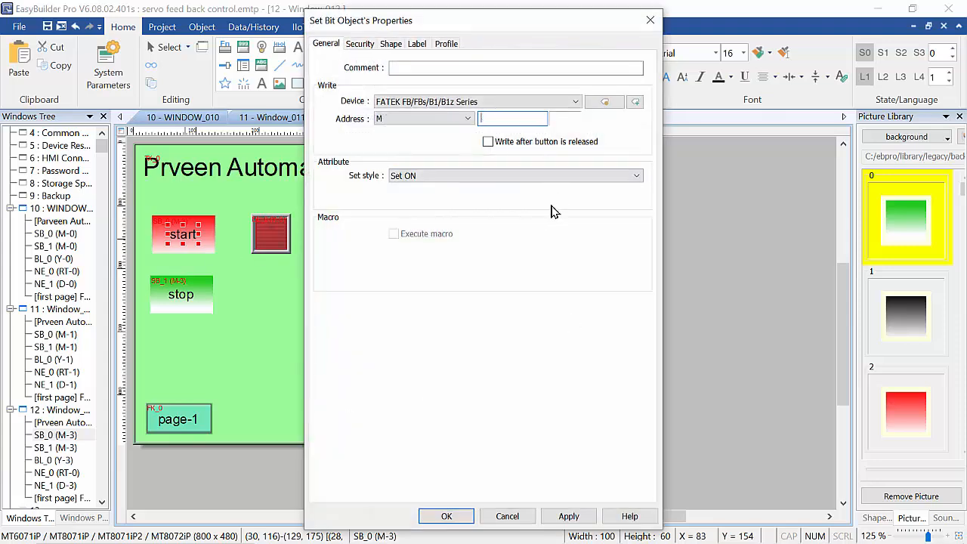
click(444, 516)
Set the stop button on Window_012 to address M 2 with the Set OFF style
double_click(181, 302)
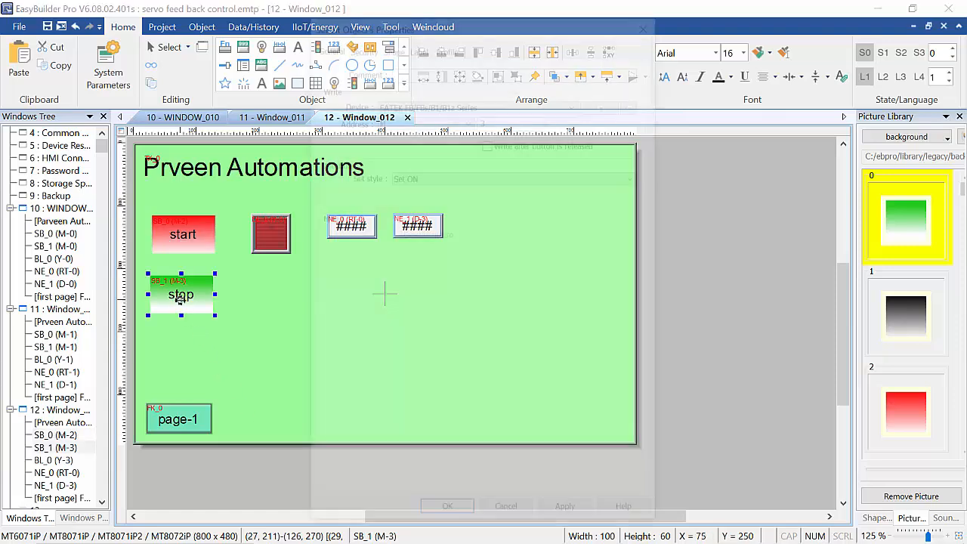
click(501, 118)
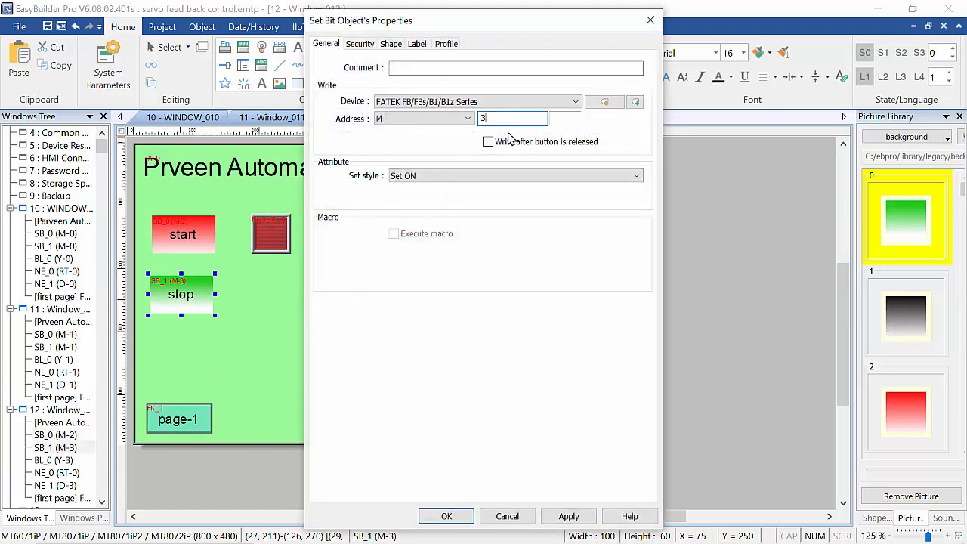
text(2)
click(484, 178)
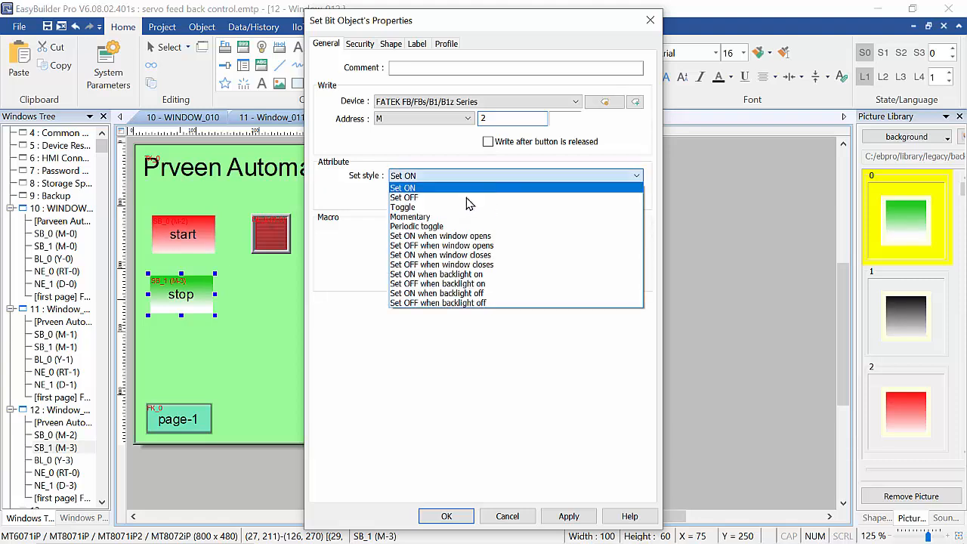
click(449, 198)
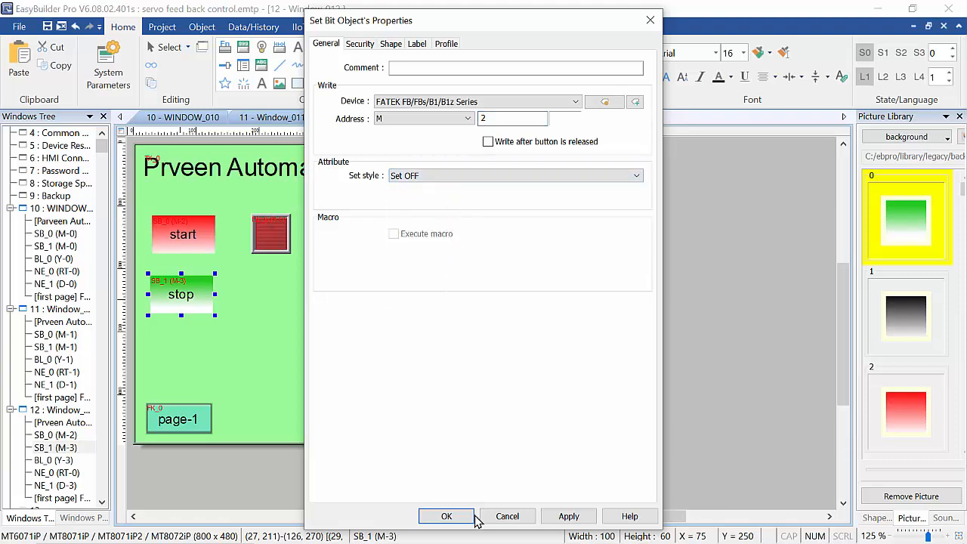
click(447, 516)
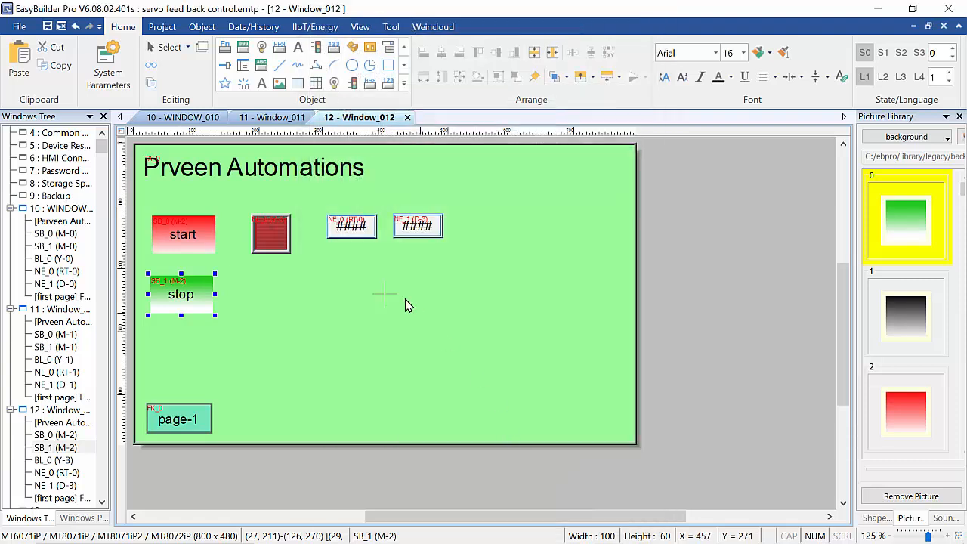
Set the two numeric objects on Window_012 to addresses RT 2 and D 2
double_click(359, 240)
click(485, 285)
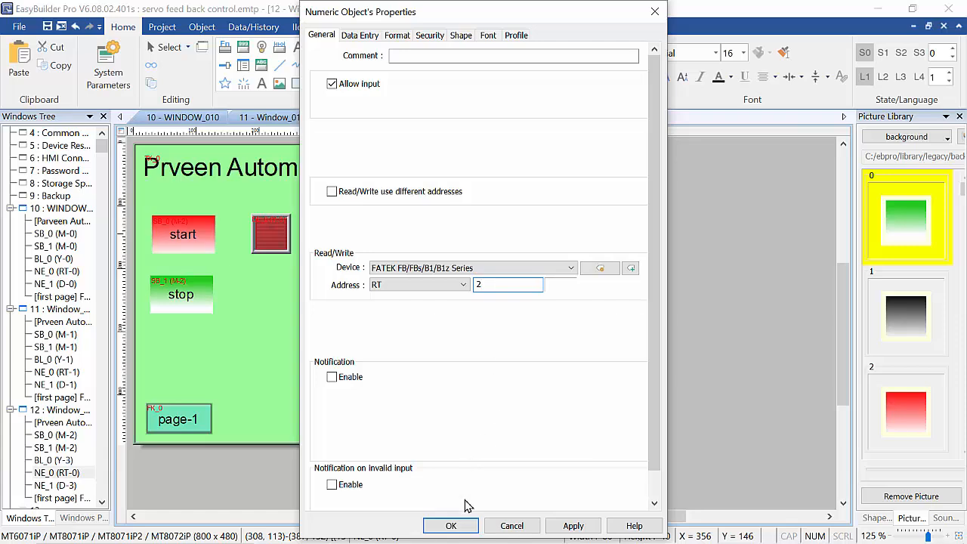
text(2)
click(451, 525)
click(419, 223)
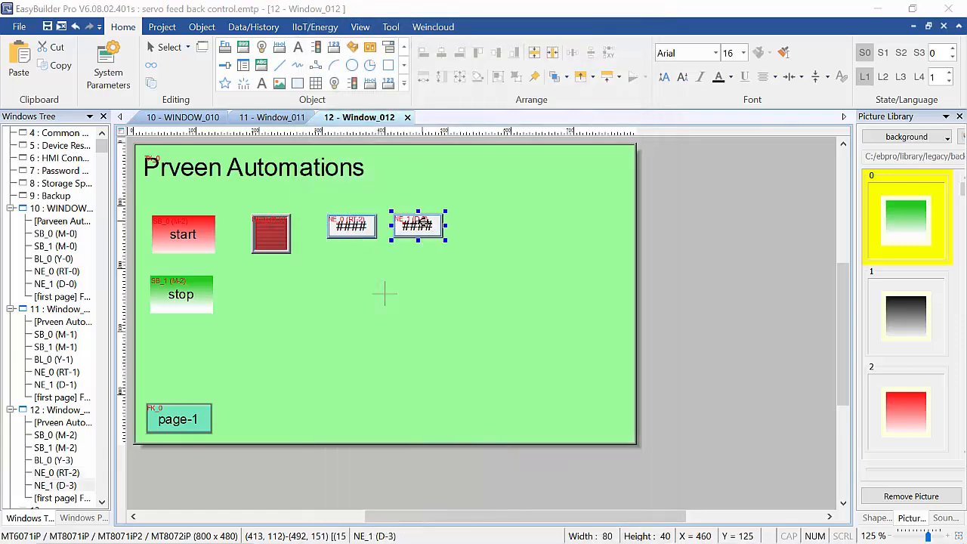
double_click(420, 225)
click(485, 286)
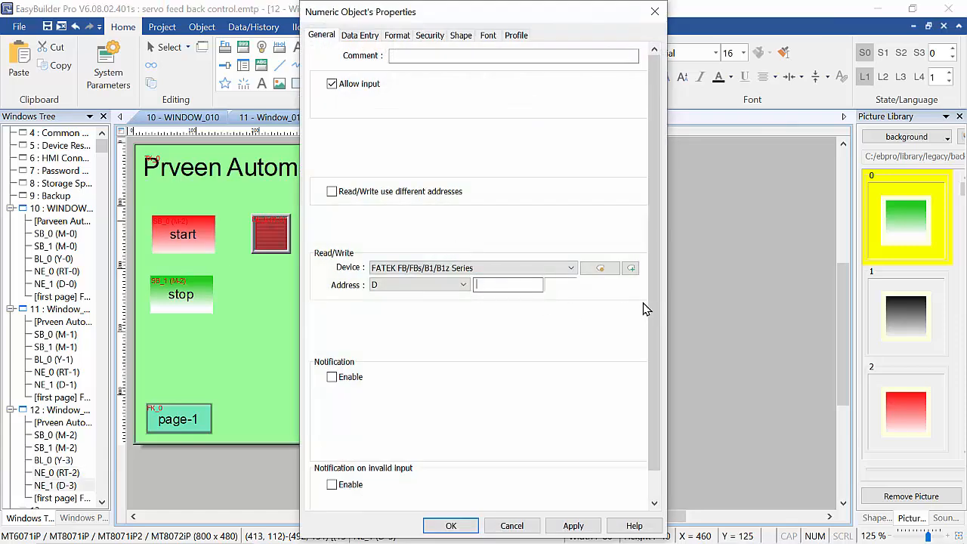
click(451, 526)
Move the title text on Window_012 horizontally toward the middle of the page, to about X 242, Y 16
click(392, 357)
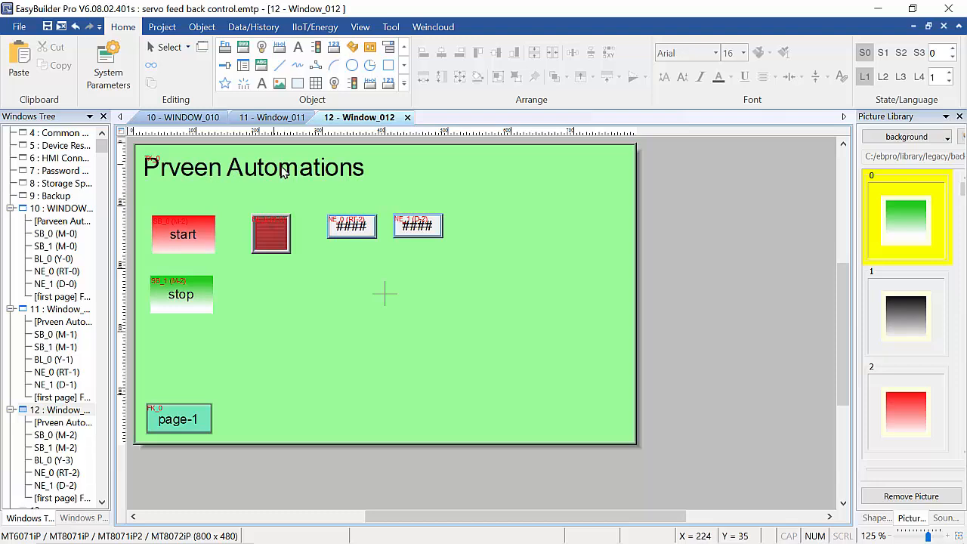
drag(257, 170, 357, 171)
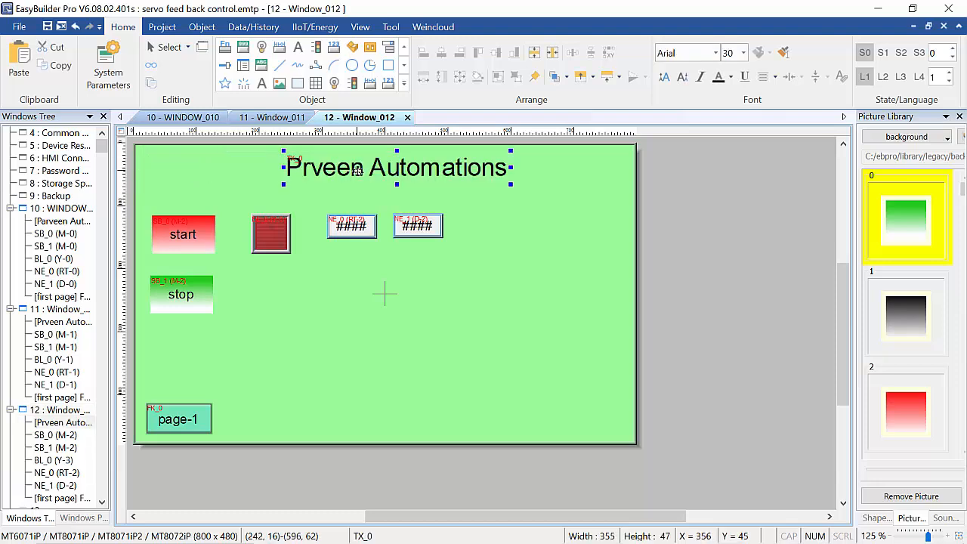
click(507, 225)
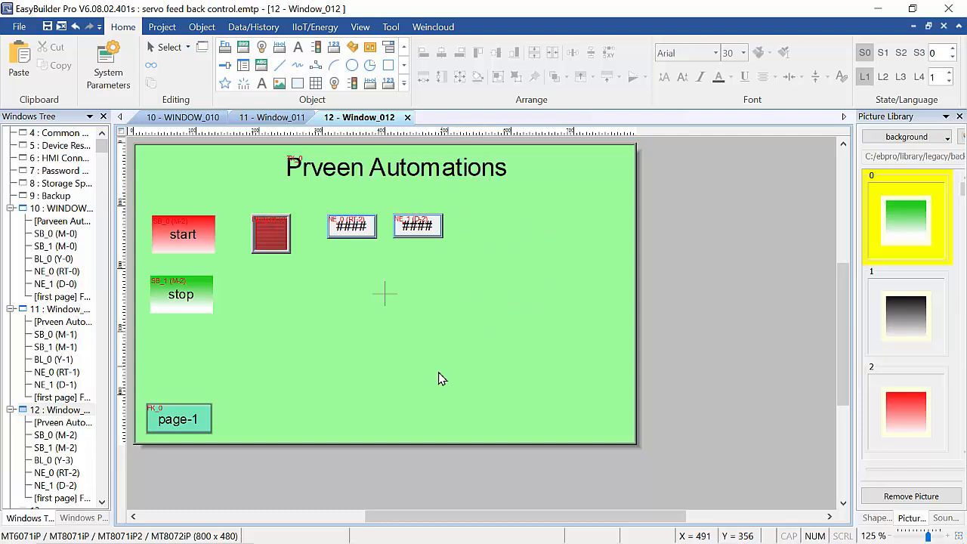
Move the title texts on Window_011 and WINDOW_010 toward the middle of their pages, the latter to about X 214, Y 6
click(285, 119)
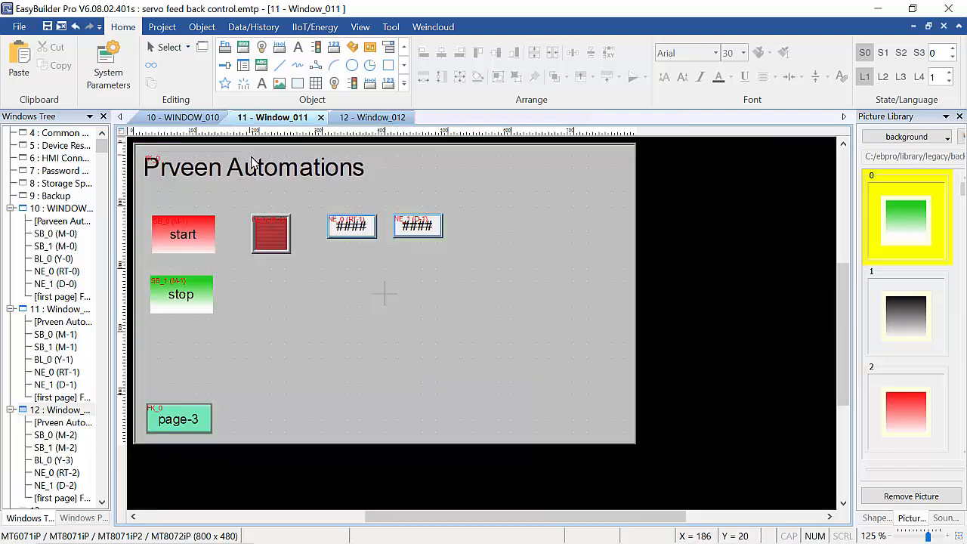
drag(252, 166, 373, 167)
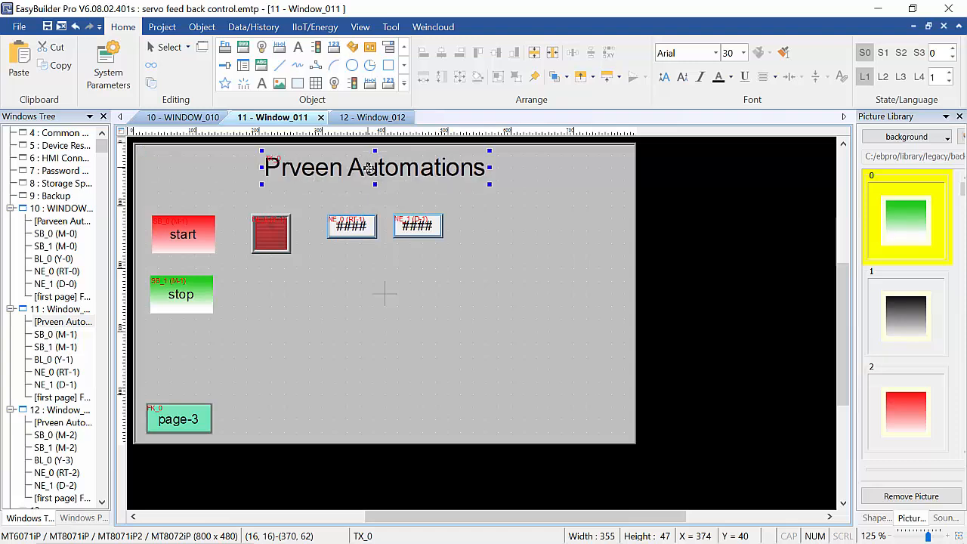
click(355, 347)
click(199, 118)
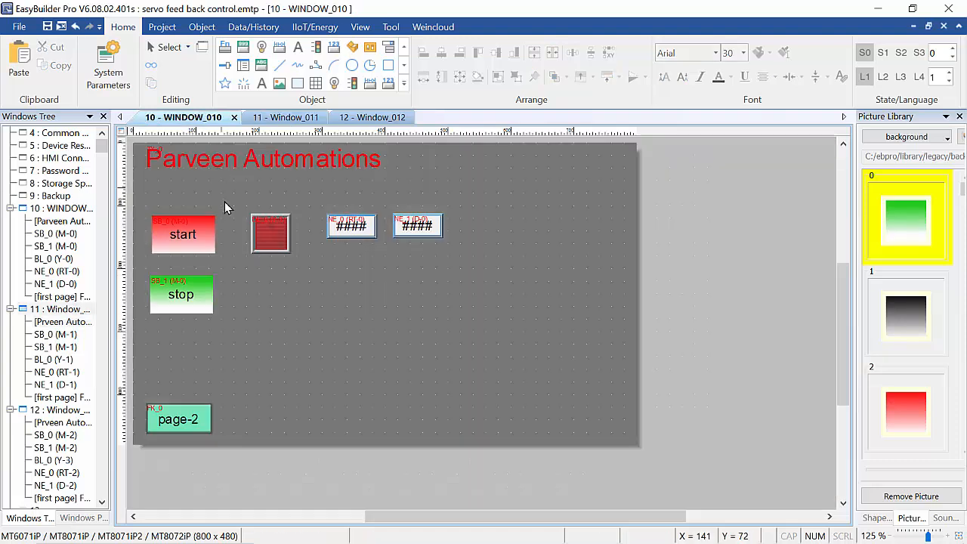
drag(260, 165, 382, 168)
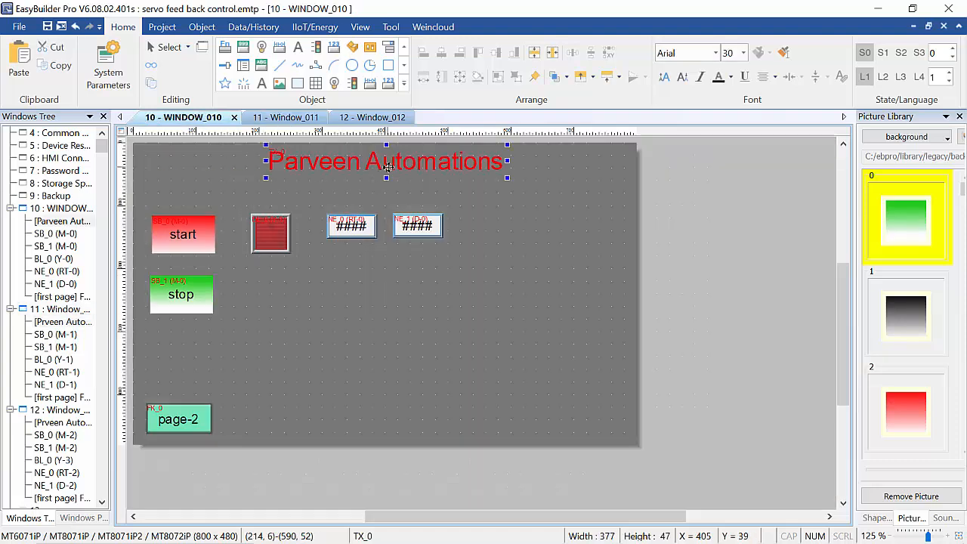
click(413, 370)
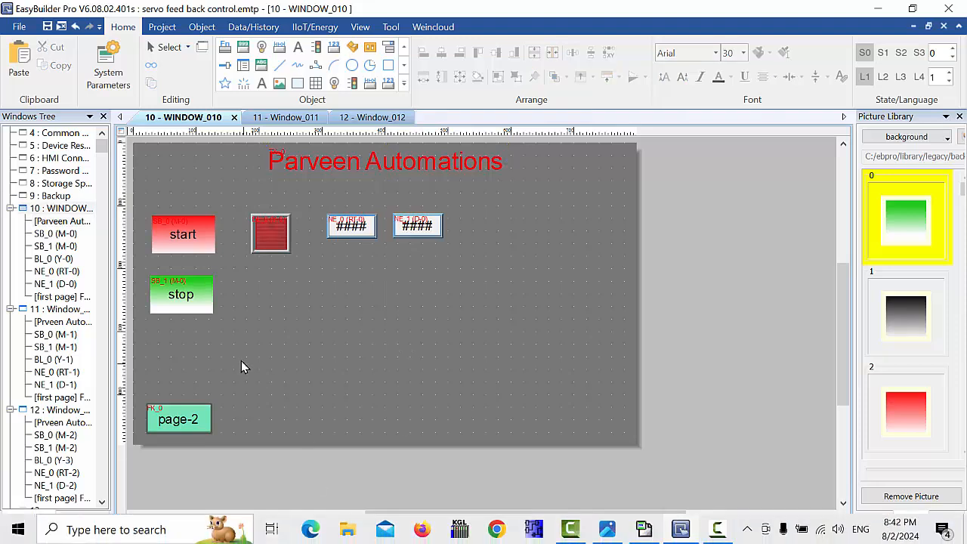
Run the online simulation of the HMI project and place its window over the WinProLadder ladder diagram with rung N000 uncovered
click(162, 27)
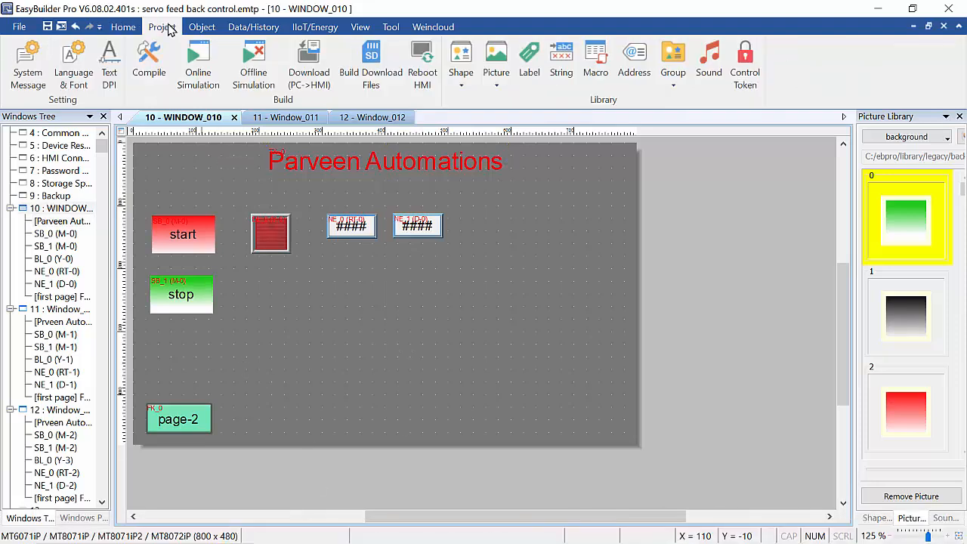
click(173, 89)
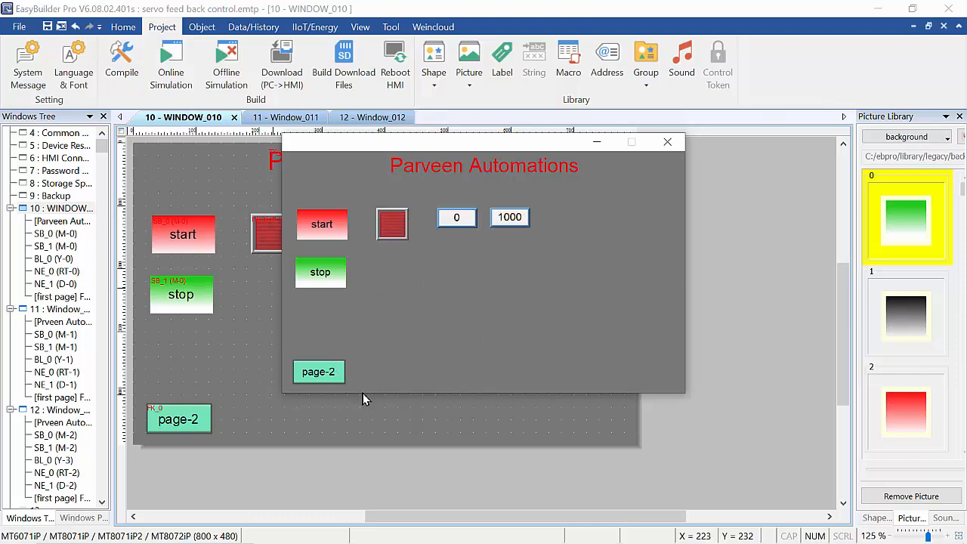
click(878, 8)
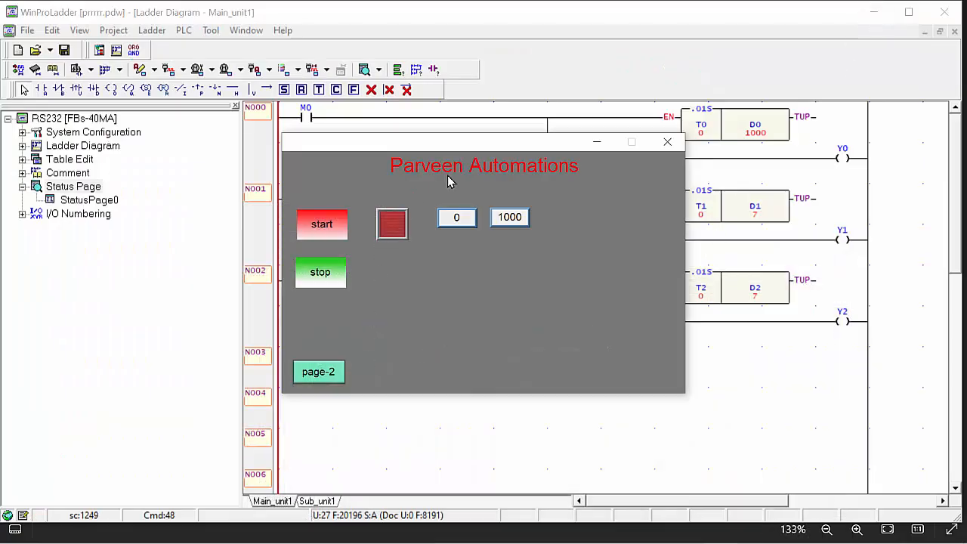
drag(451, 144, 504, 239)
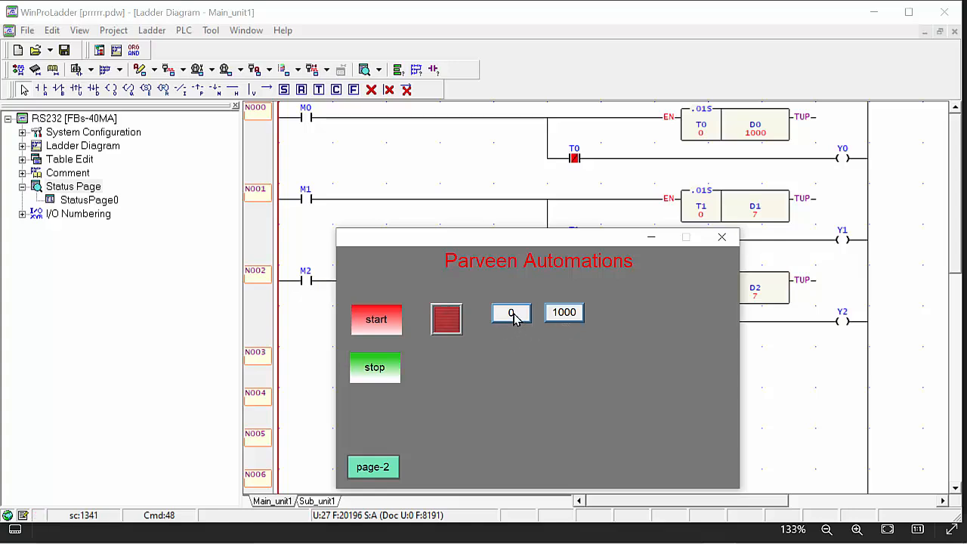
Set the D0 timer preset on the first simulated HMI page to 1500
click(567, 318)
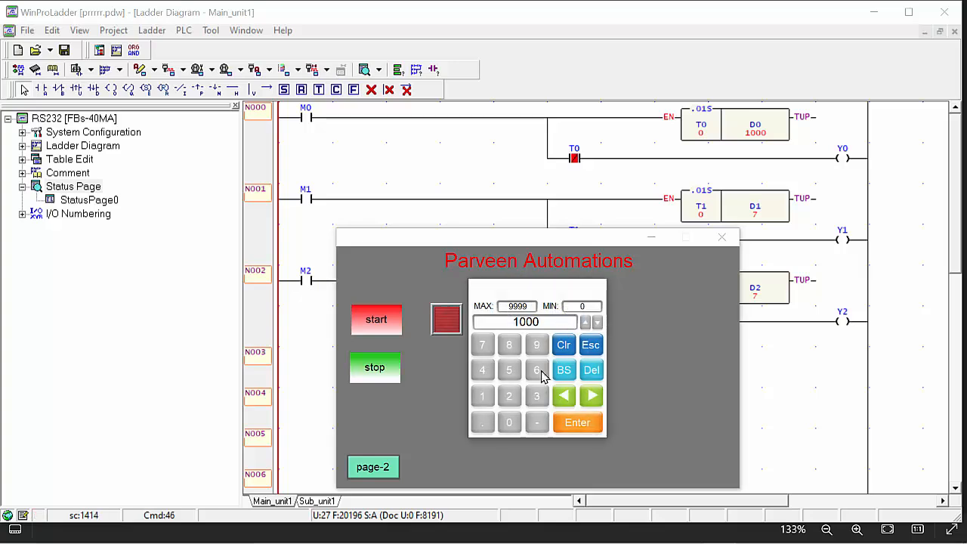
click(482, 399)
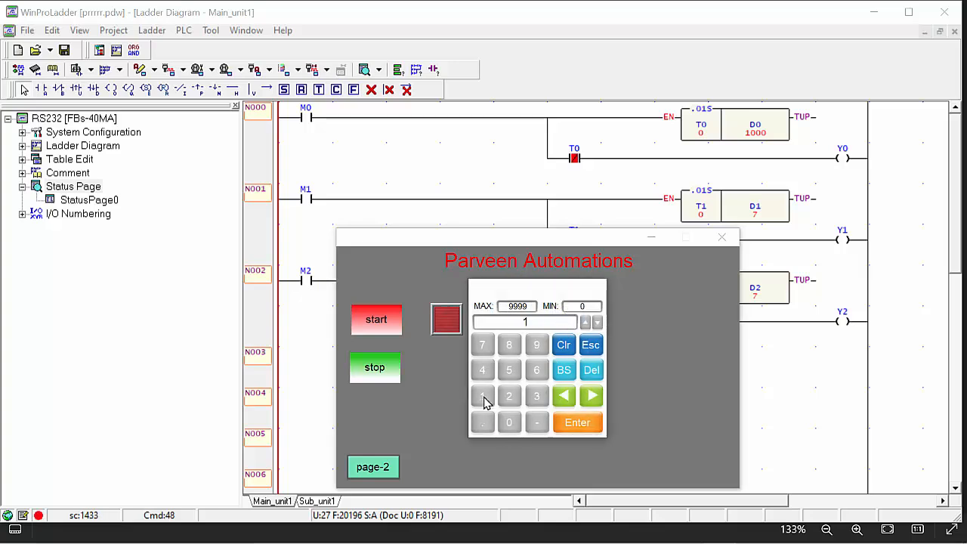
click(508, 371)
click(509, 422)
click(510, 422)
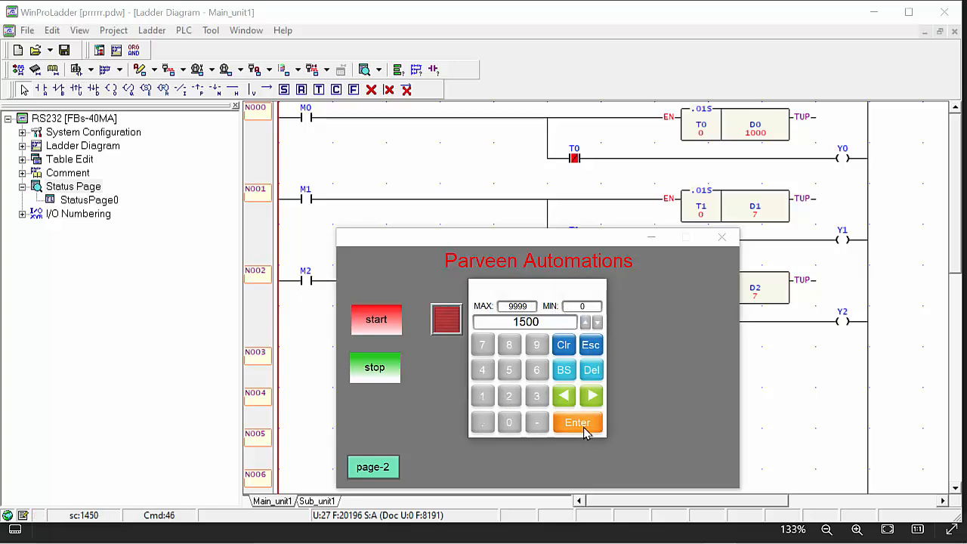
click(583, 423)
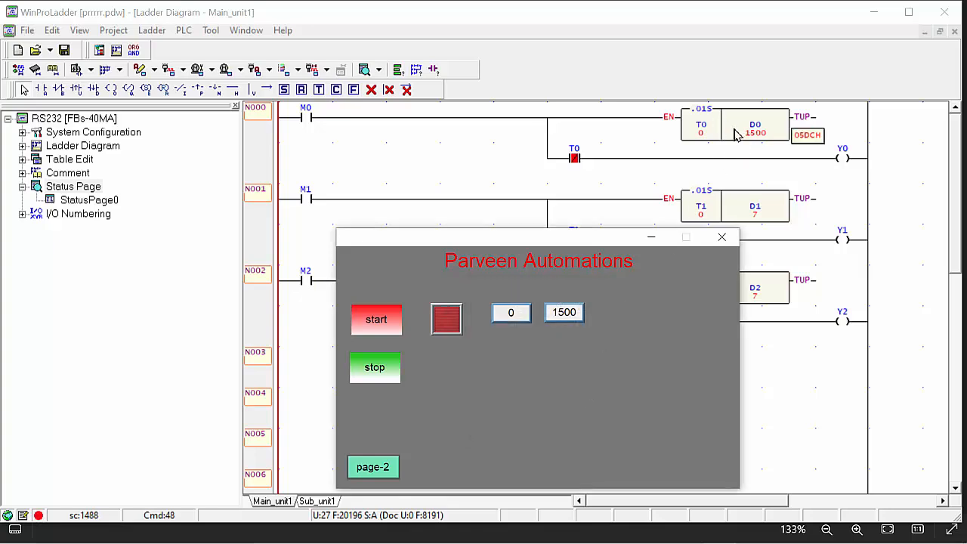
Test the first page by starting it, watching T0, Y0 and the lamp in the ladder, and stopping it
click(372, 325)
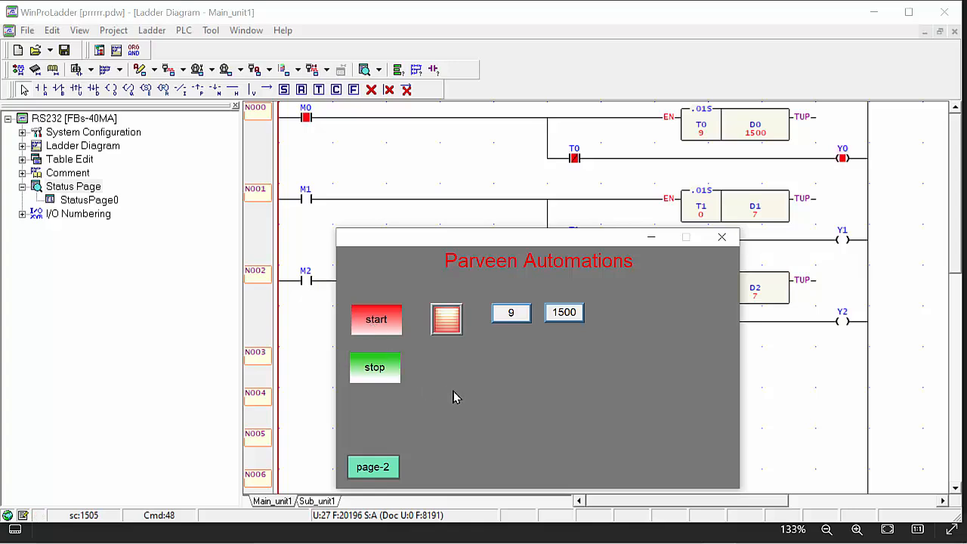
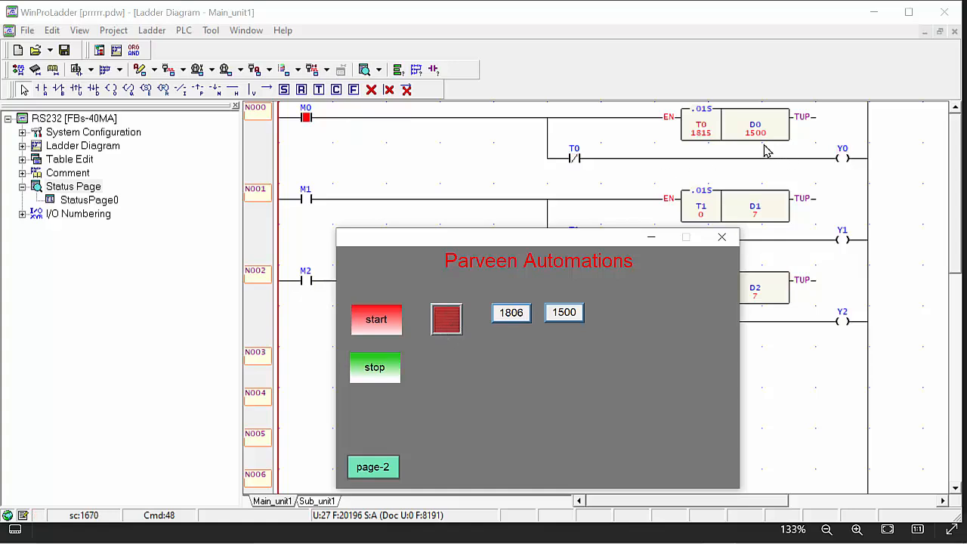
mouse_move(760, 146)
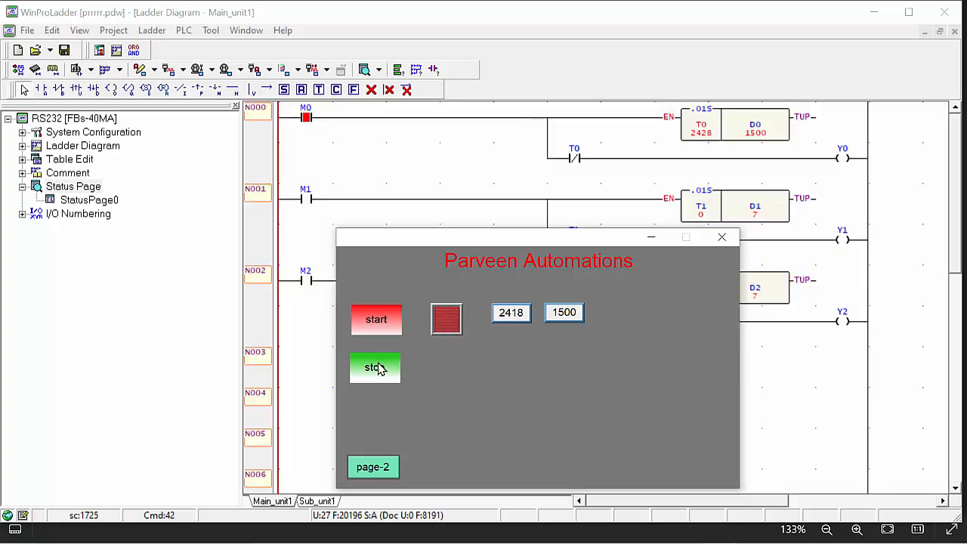
click(380, 369)
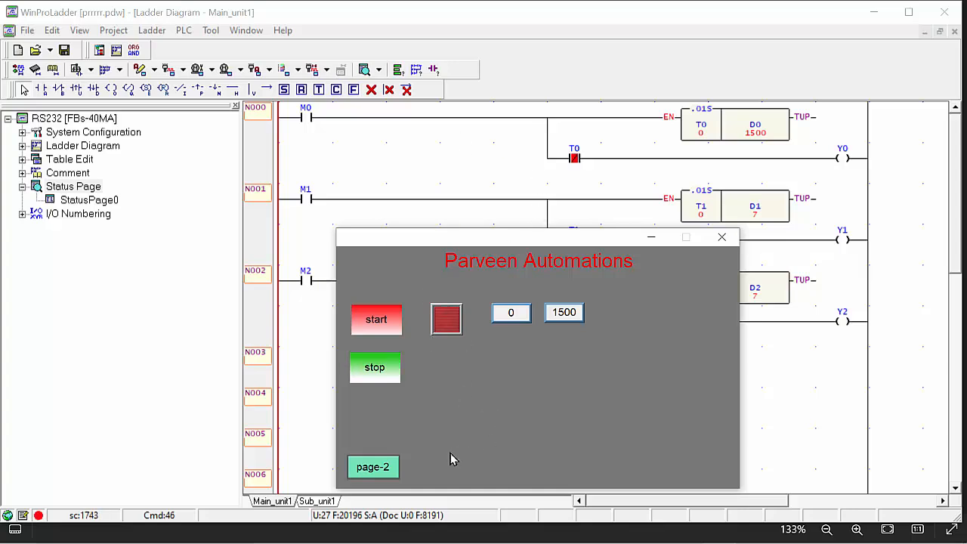
Go to the second simulated HMI page and set its D1 timer preset to 1400
click(378, 468)
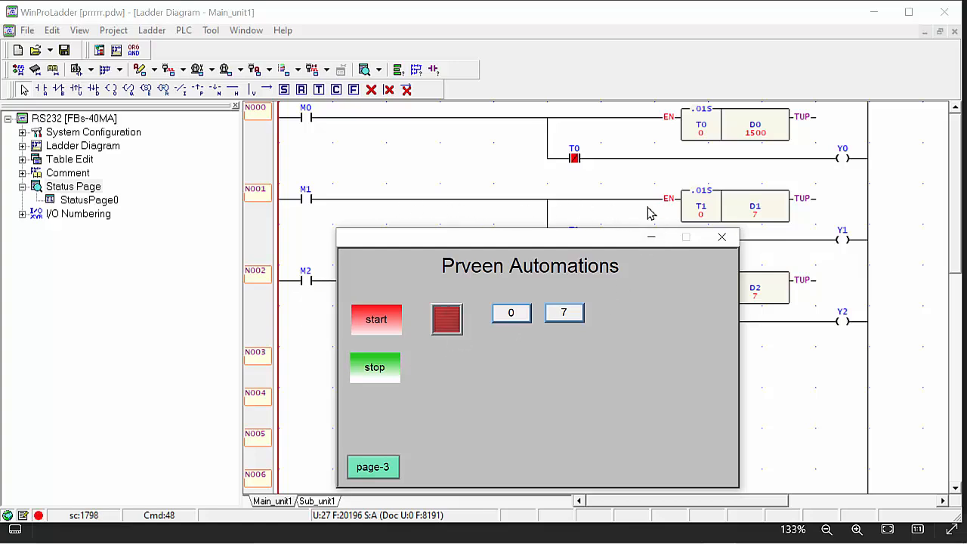
click(565, 316)
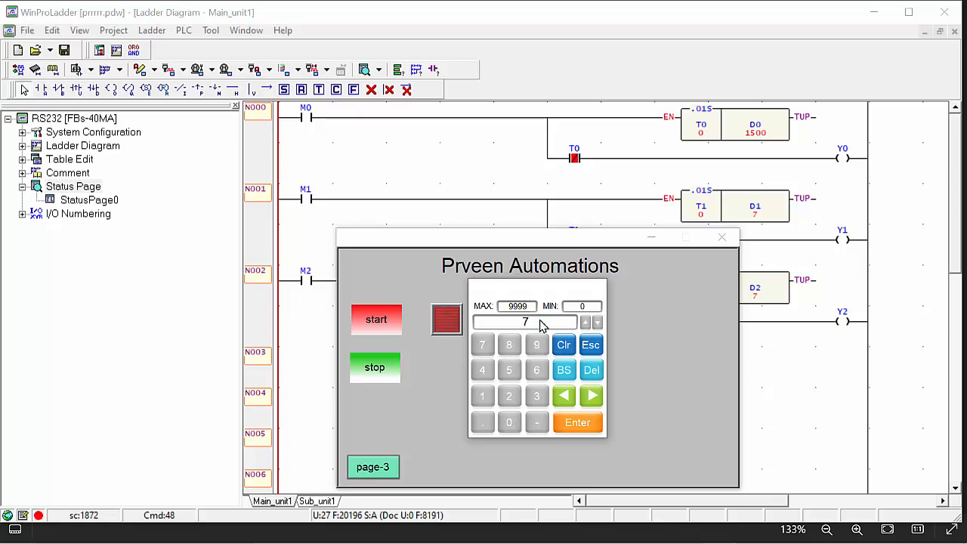
click(485, 397)
click(484, 374)
click(516, 425)
click(585, 425)
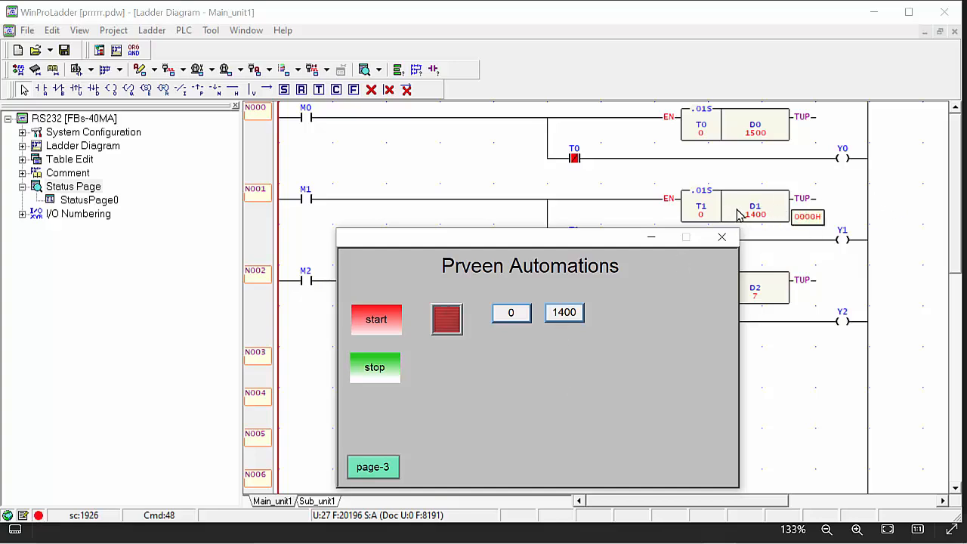
Test the second page's start and stop buttons against the M1 rung, and examine the Y2 rung behind the simulation window
click(378, 326)
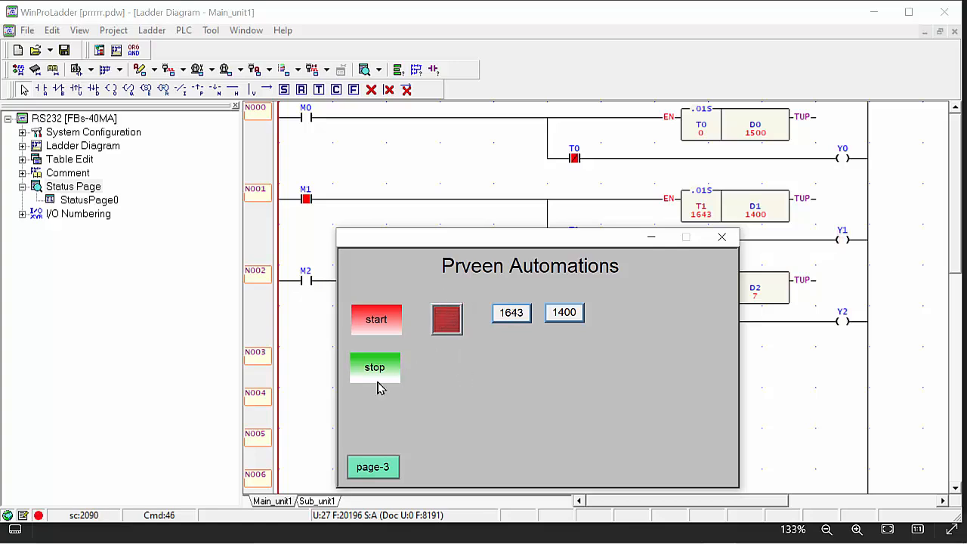
click(375, 370)
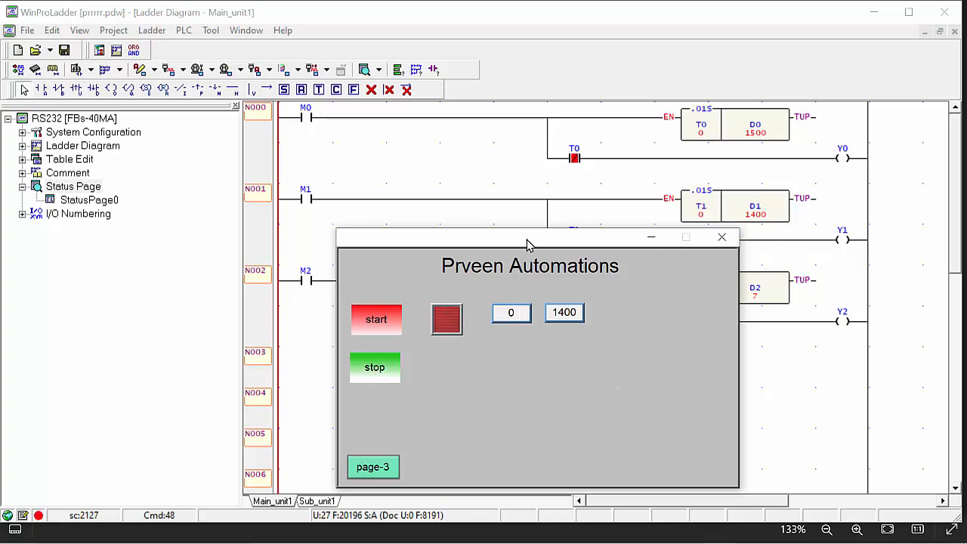
drag(527, 244, 550, 117)
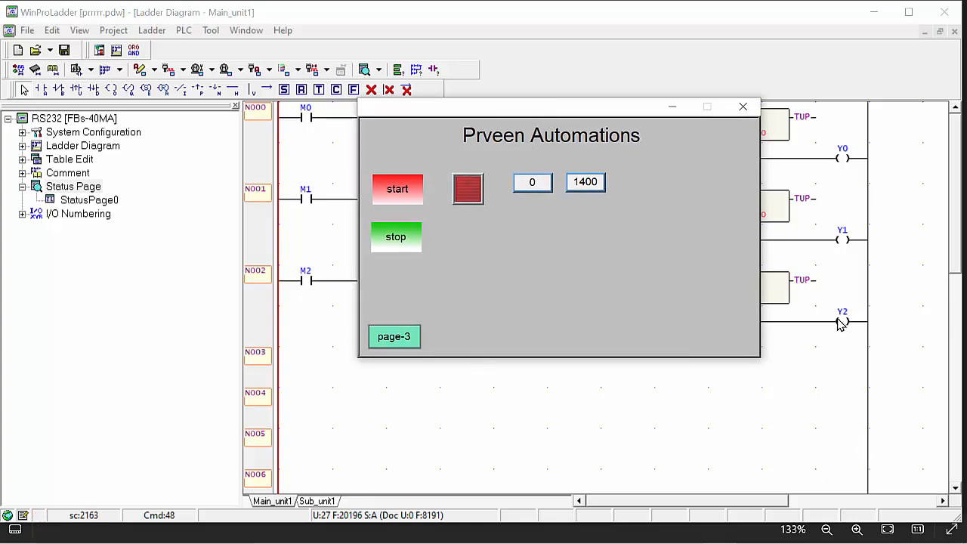
drag(552, 112, 547, 351)
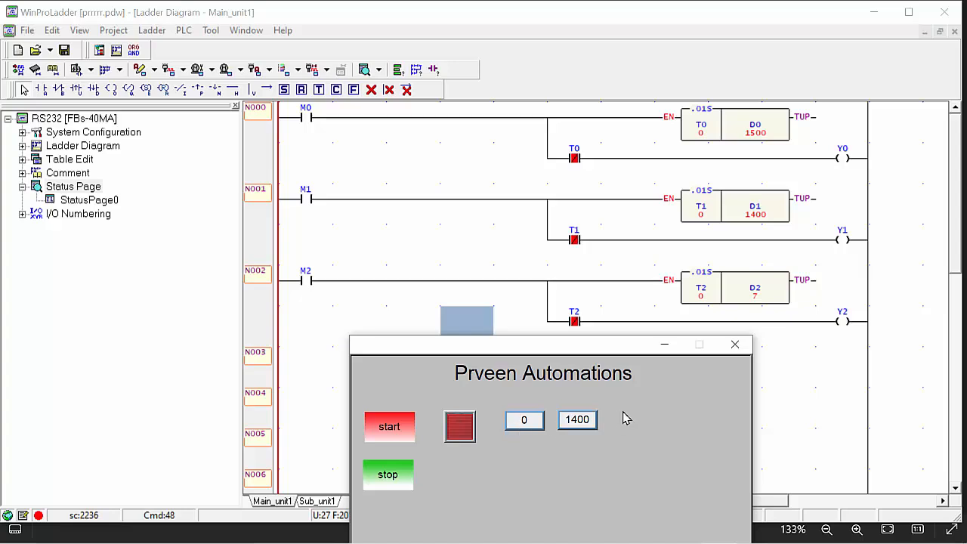
drag(564, 346, 572, 230)
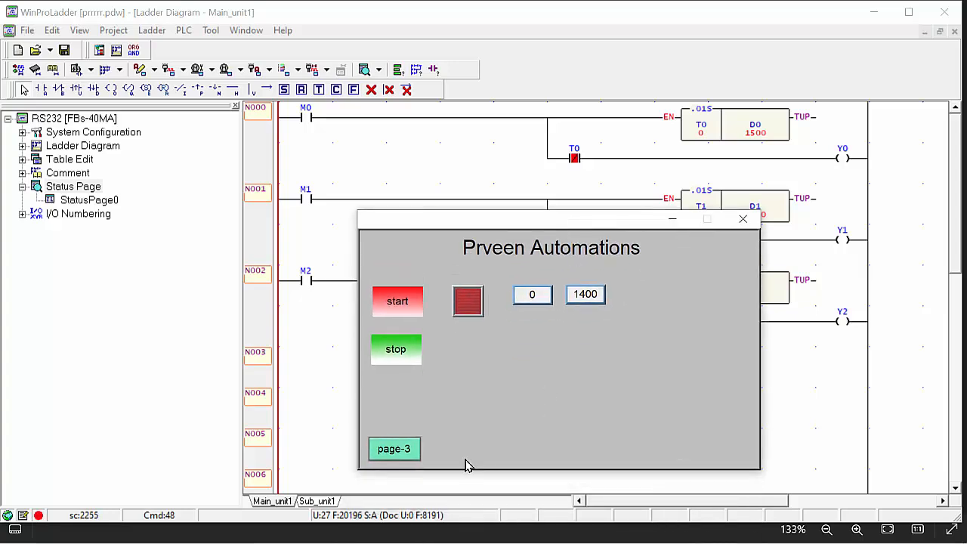
Go to the third simulated HMI page, uncover the M2 rung, and set the page's D2 timer preset to 1200
click(388, 451)
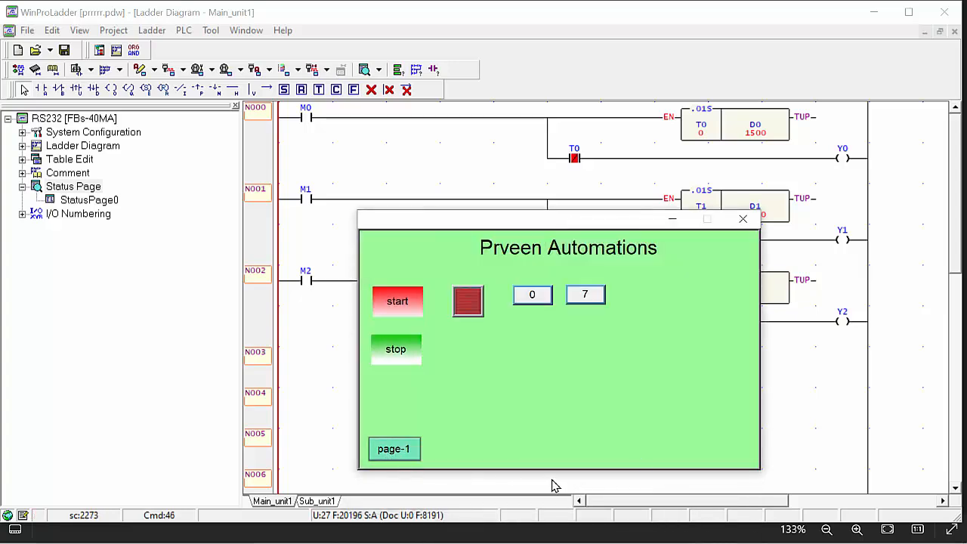
drag(456, 225, 232, 308)
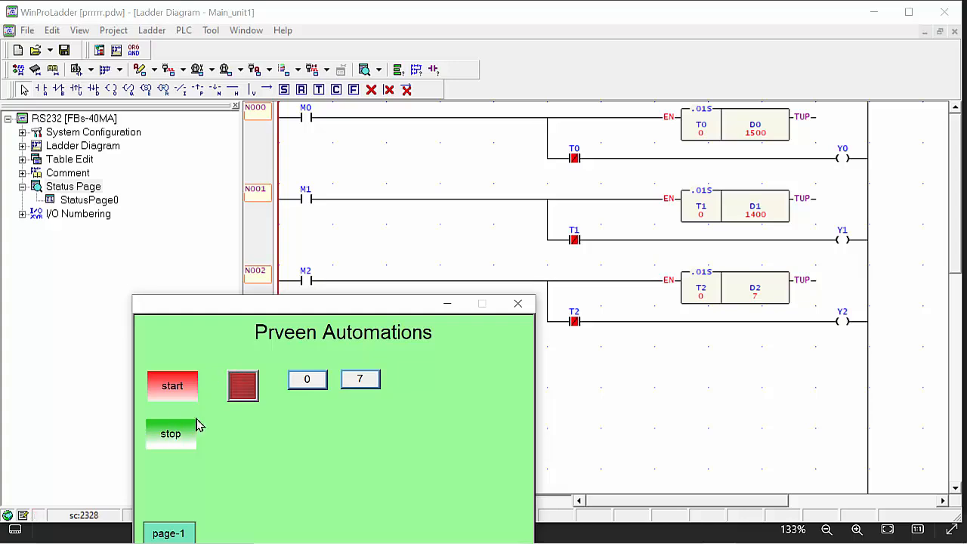
click(365, 381)
click(280, 466)
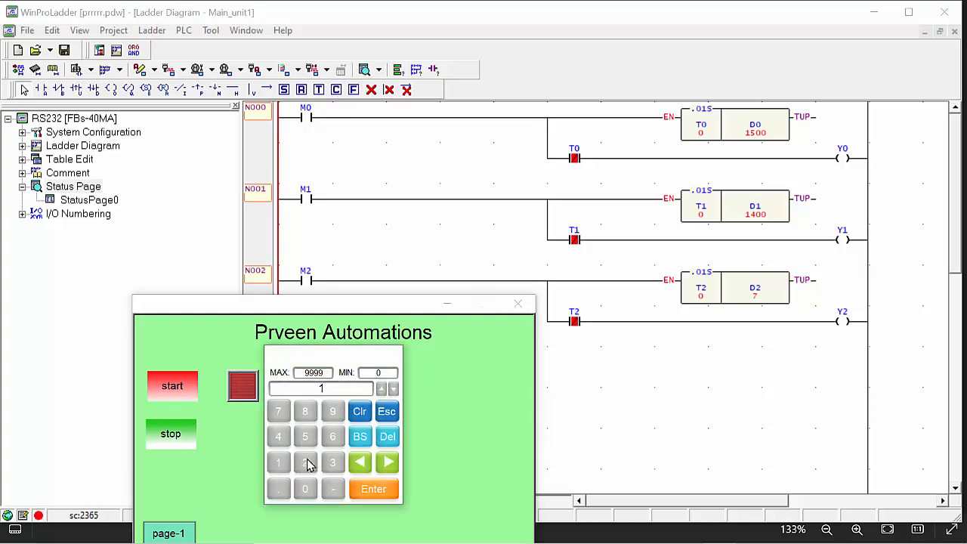
click(308, 465)
click(308, 496)
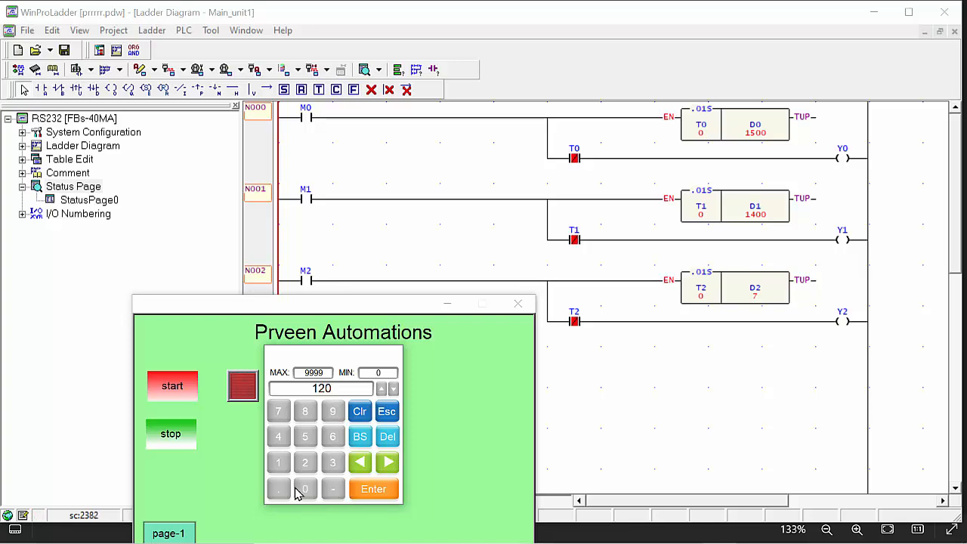
click(301, 490)
click(368, 489)
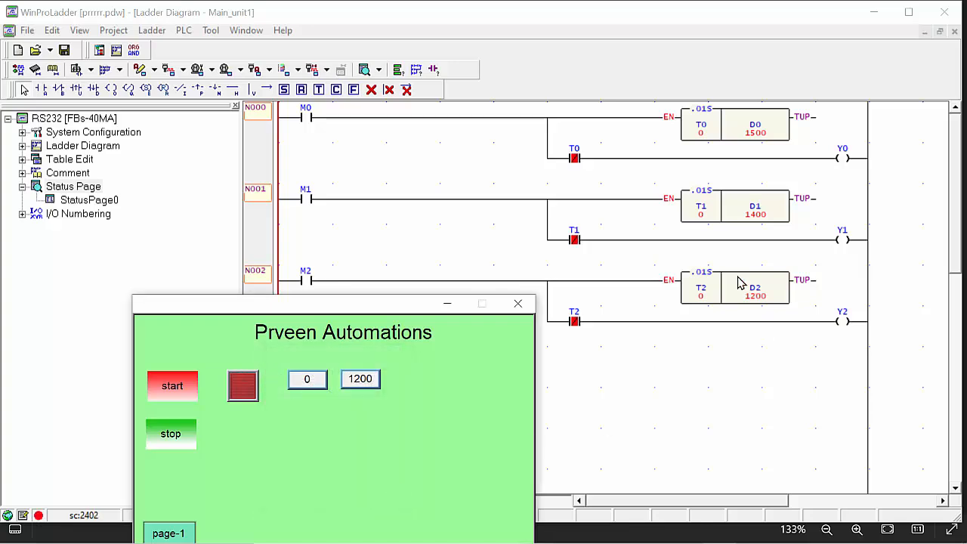
Test the third page by starting it, watching T2 and Y2 in the ladder, and stopping it
click(173, 388)
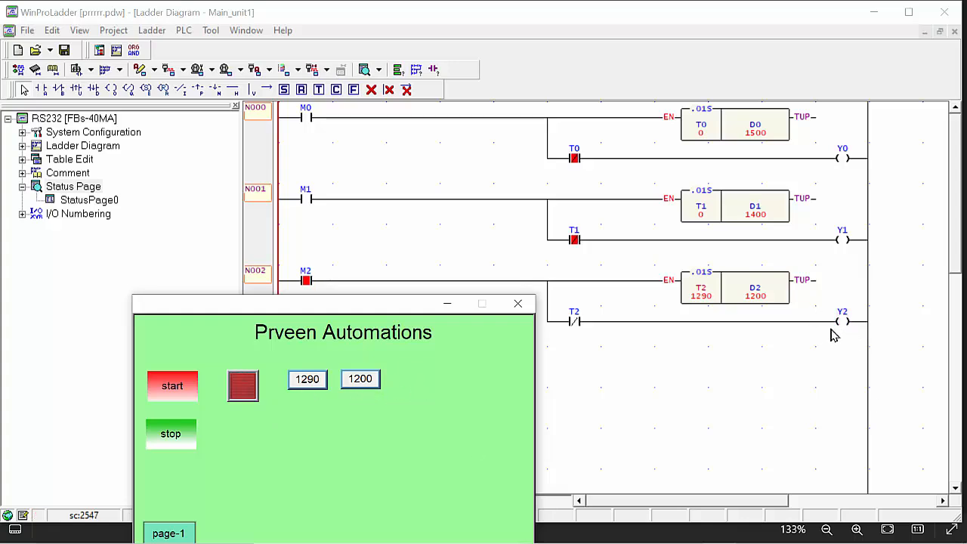
click(173, 438)
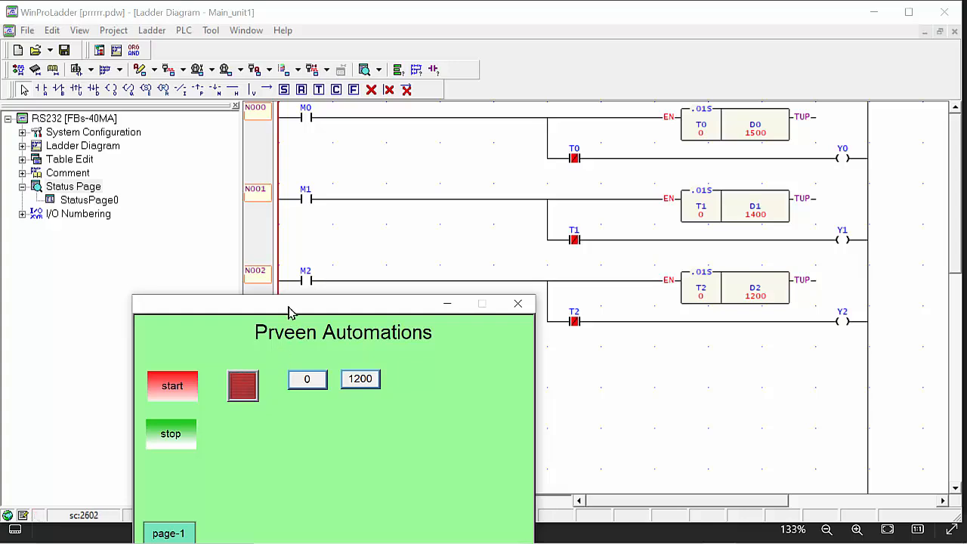
drag(289, 306, 381, 191)
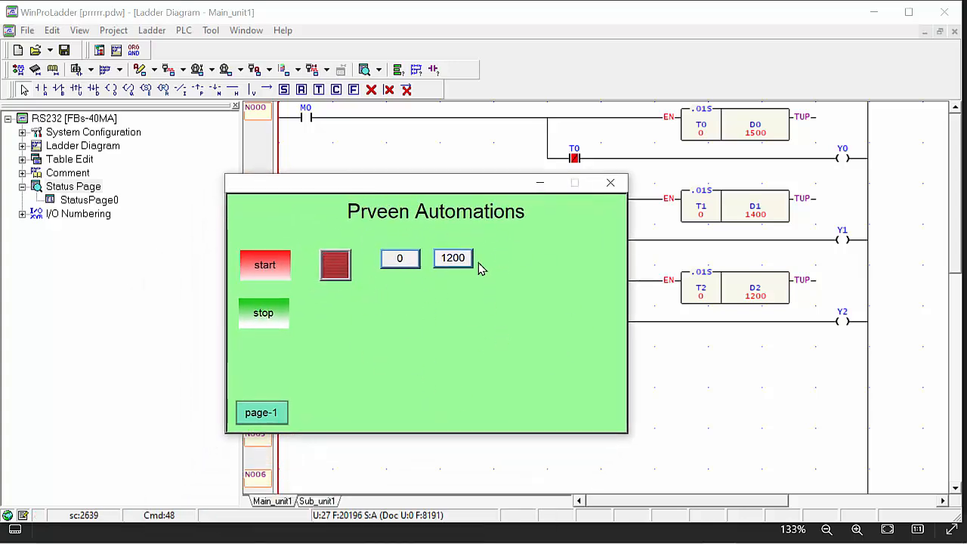
Cycle through all three simulated HMI pages back to the first page and start its timer
click(261, 414)
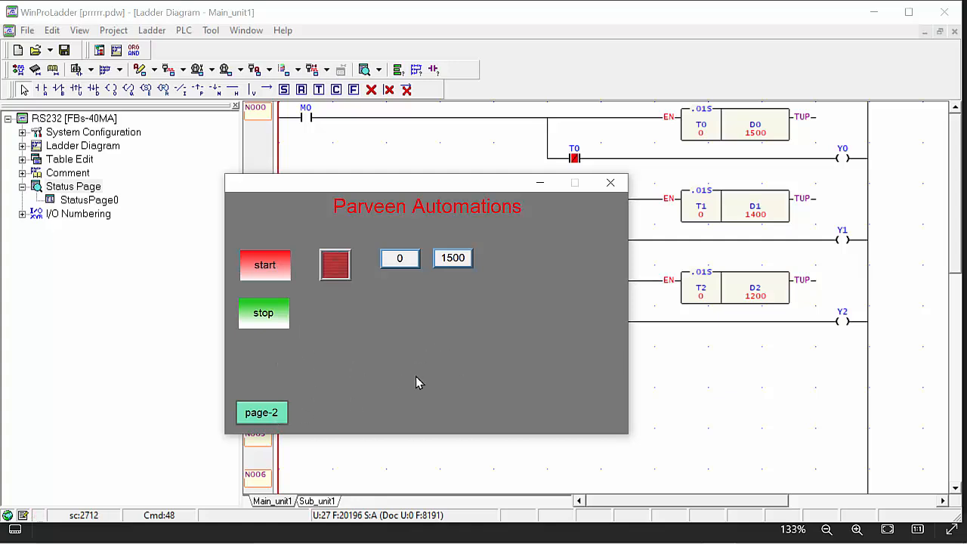
click(264, 413)
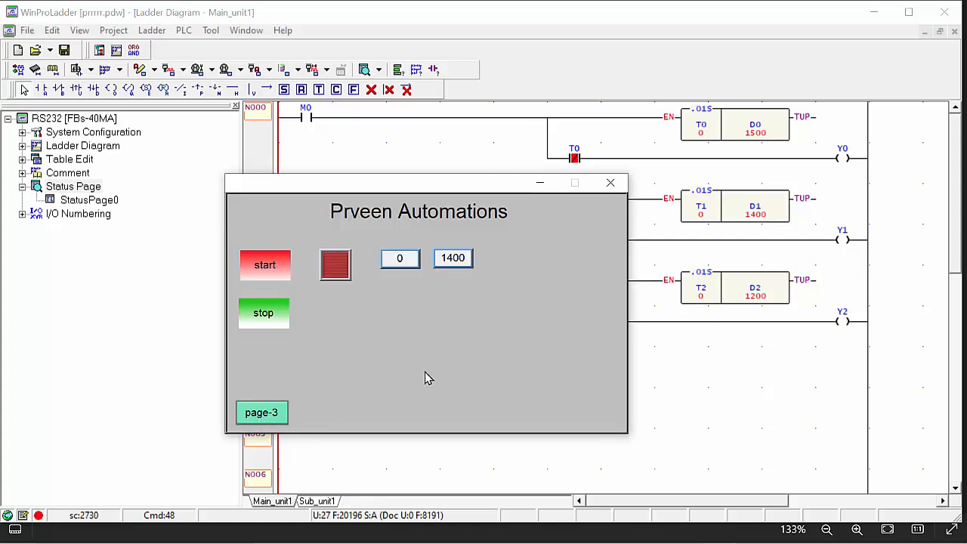
click(262, 416)
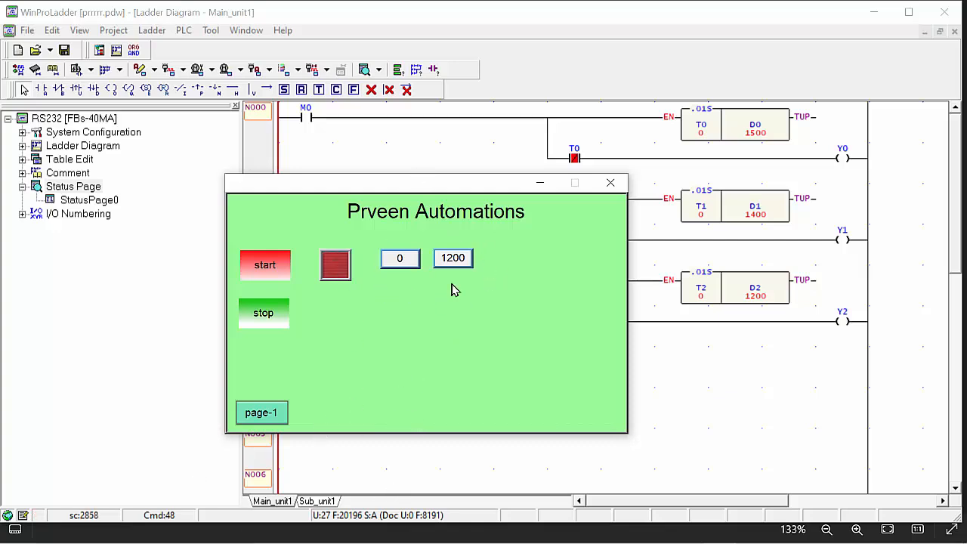
click(266, 414)
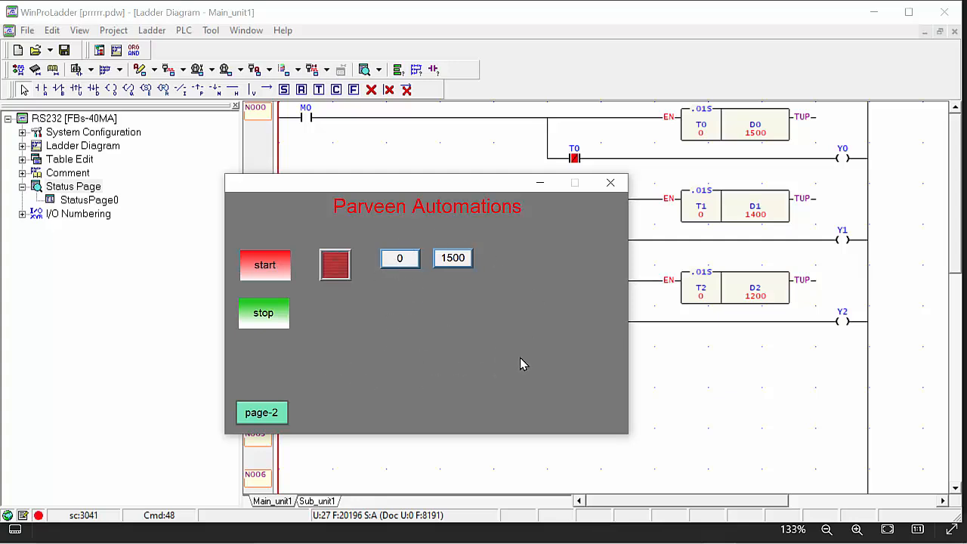
click(263, 265)
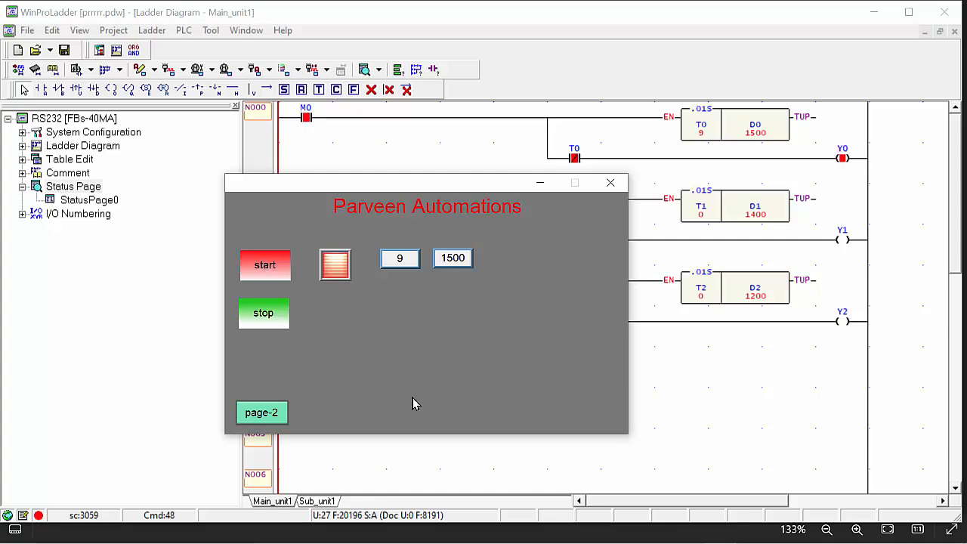